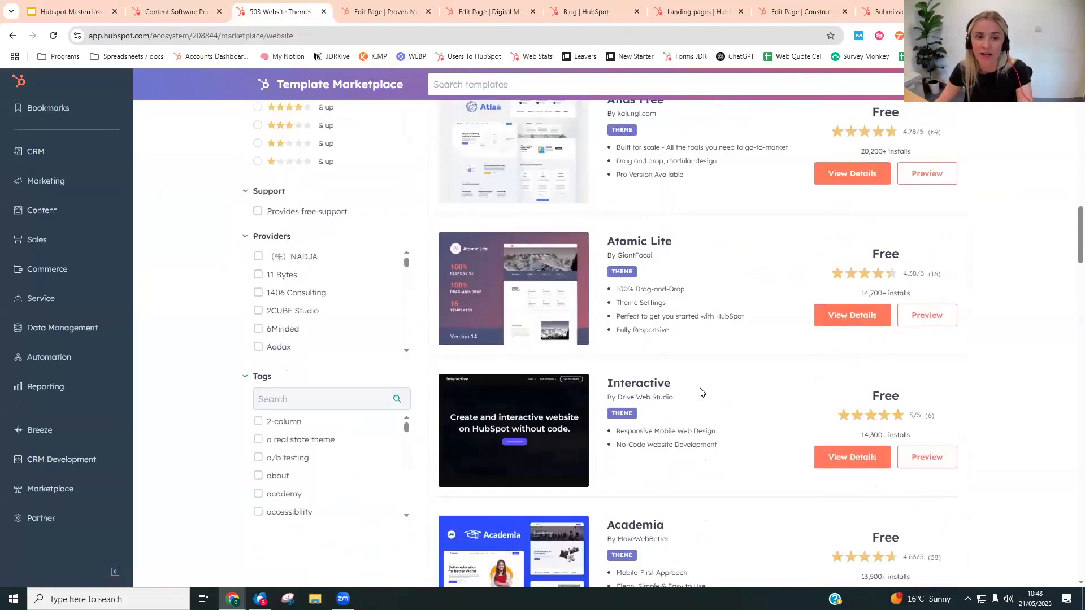
- Filter the template marketplace to paid themes and open the details of the Act3 theme
left_click(276, 237)
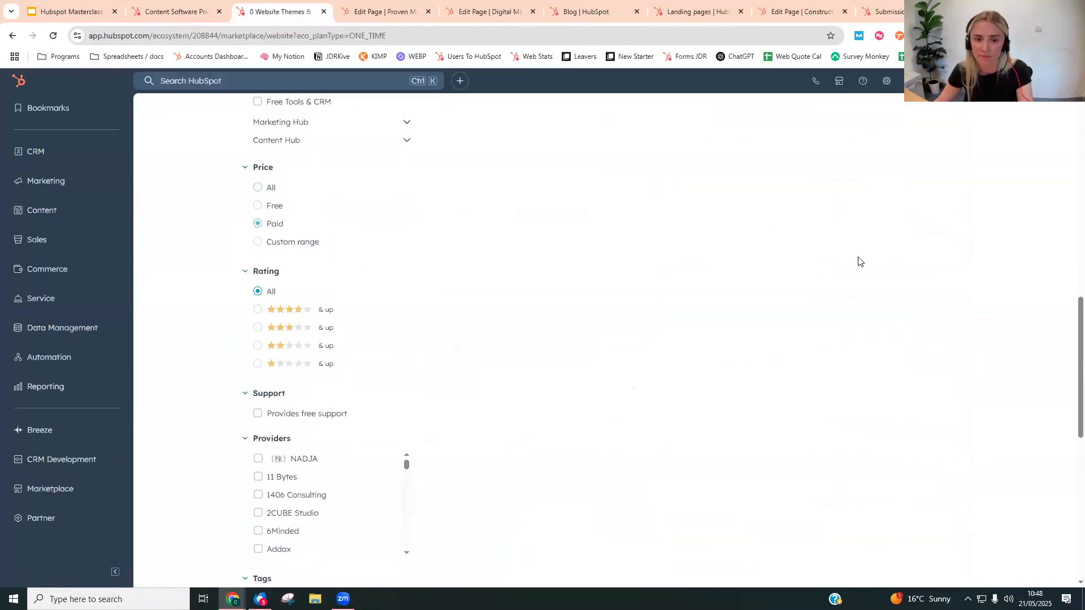
scroll(739, 319, "up", 3)
scroll(742, 314, "down", 2)
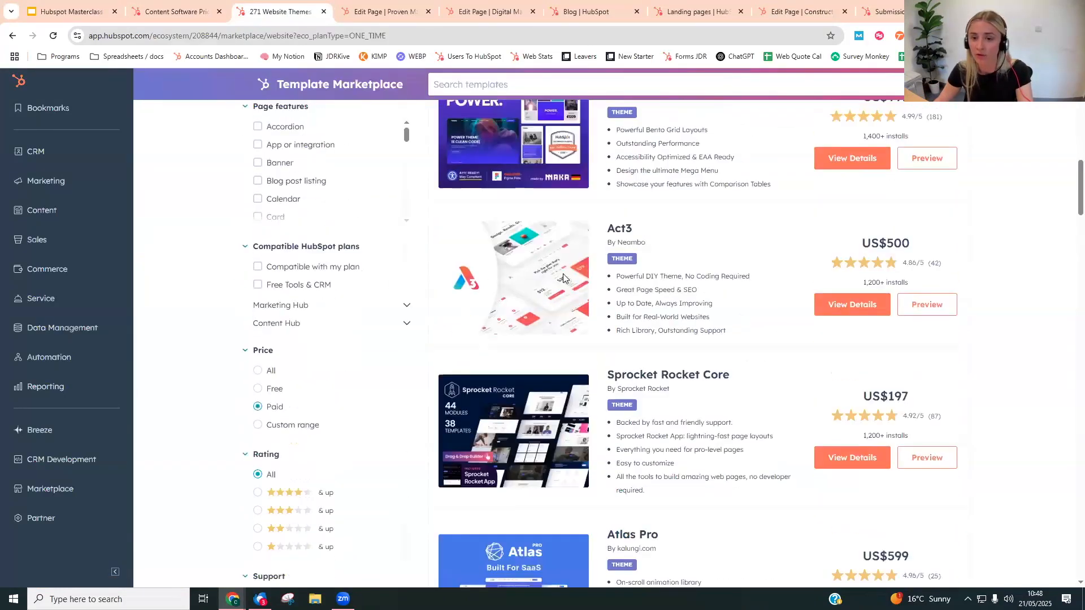
left_click(852, 305)
- Look through the Act3 theme's preview images, overview, features and included items as far as the client showcase
scroll(693, 237, "down", 2)
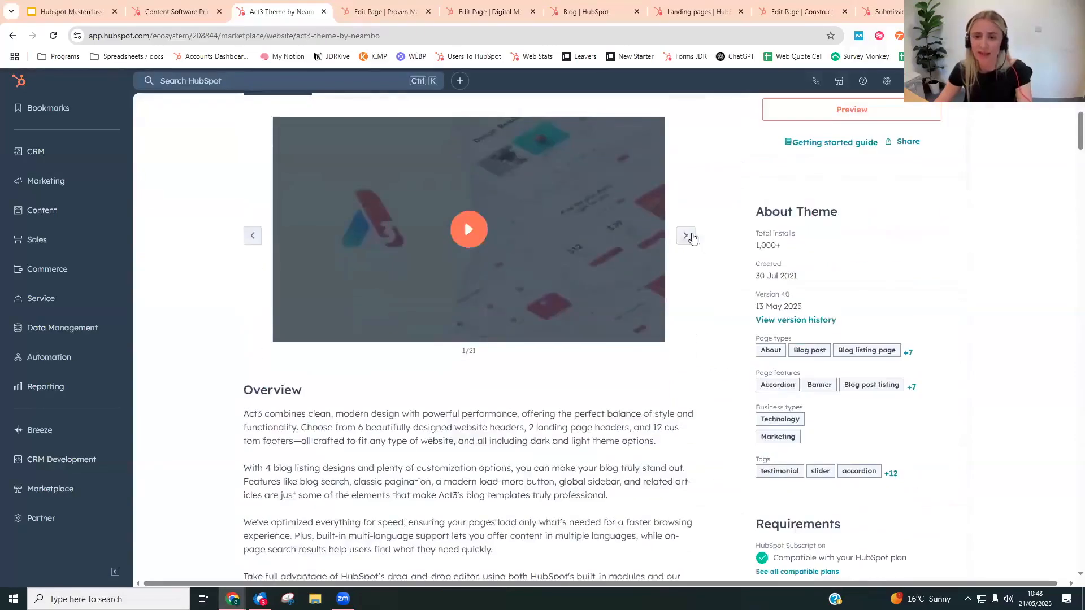
left_click(686, 236)
scroll(711, 315, "up", 1)
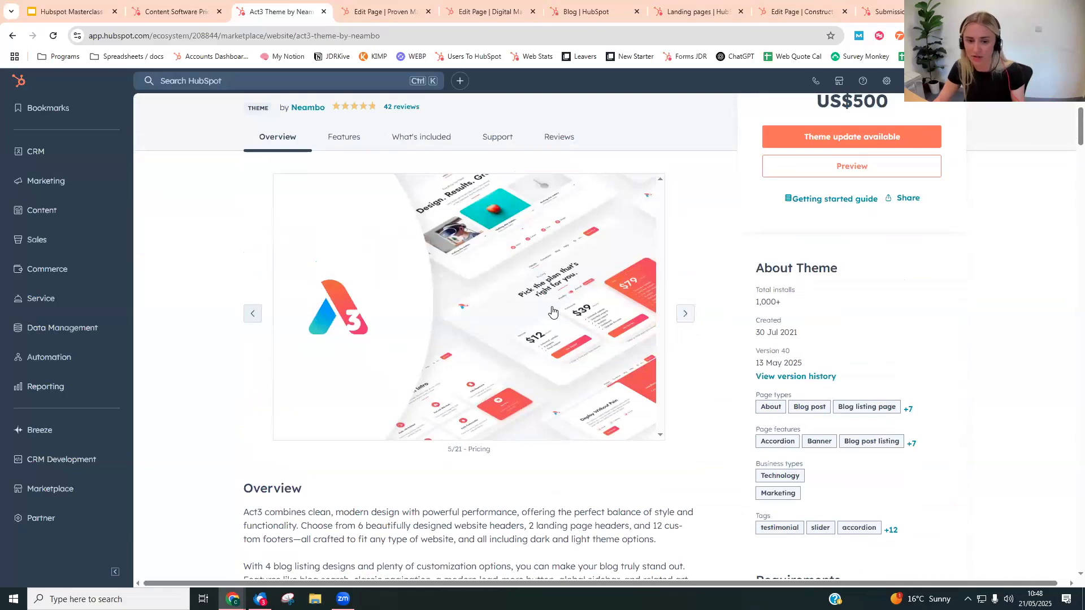
scroll(553, 311, "down", 15)
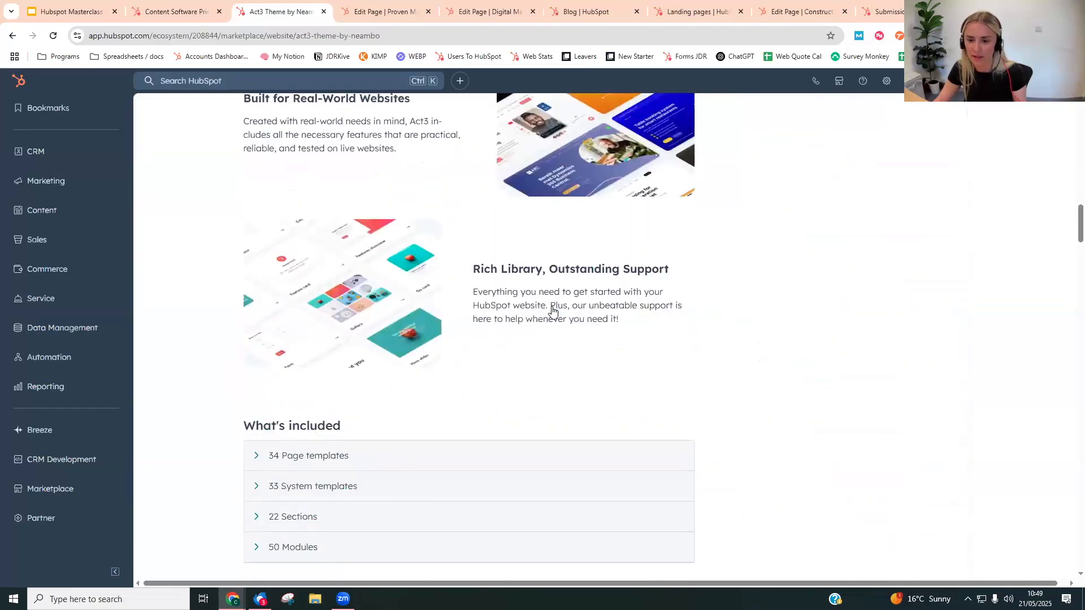
scroll(553, 311, "down", 7)
- Open the collection of customer websites created with Act3, browse the examples, and close that page
left_click(381, 305)
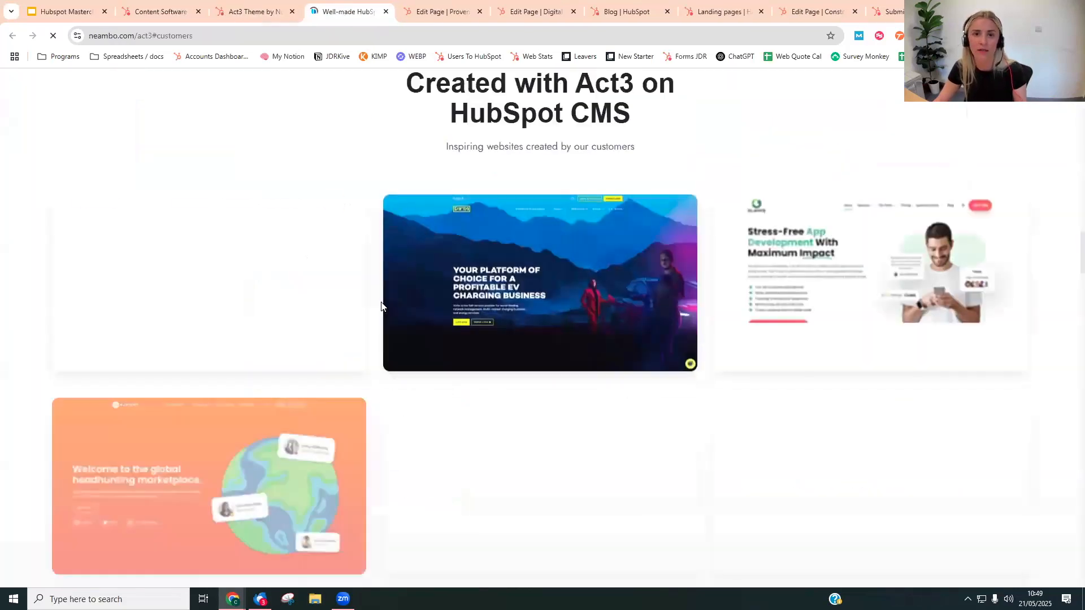
scroll(621, 300, "down", 4)
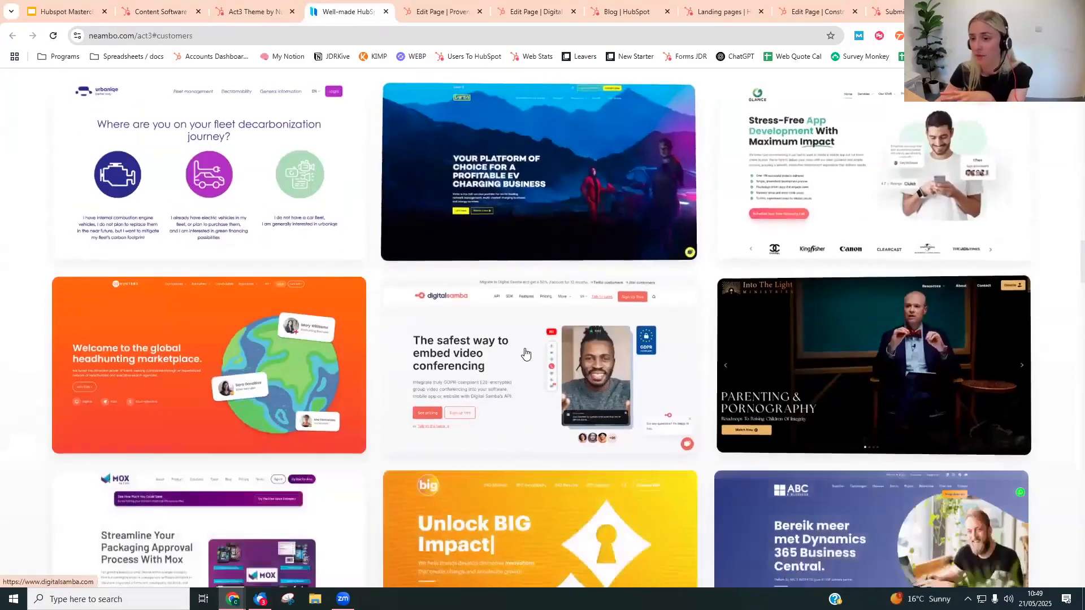
scroll(526, 354, "down", 3)
scroll(509, 302, "down", 6)
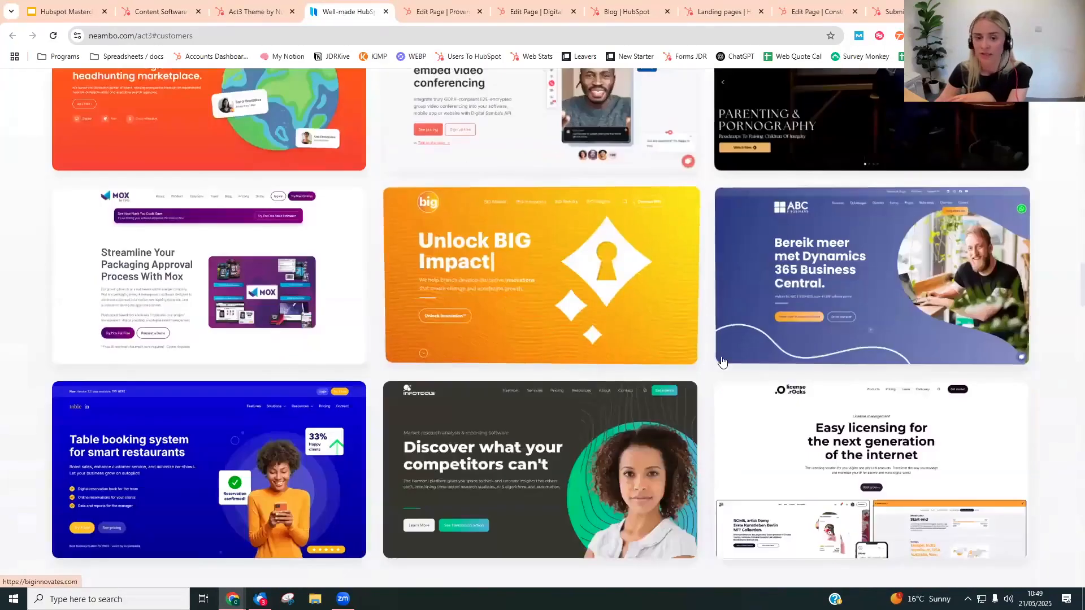
scroll(288, 316, "down", 4)
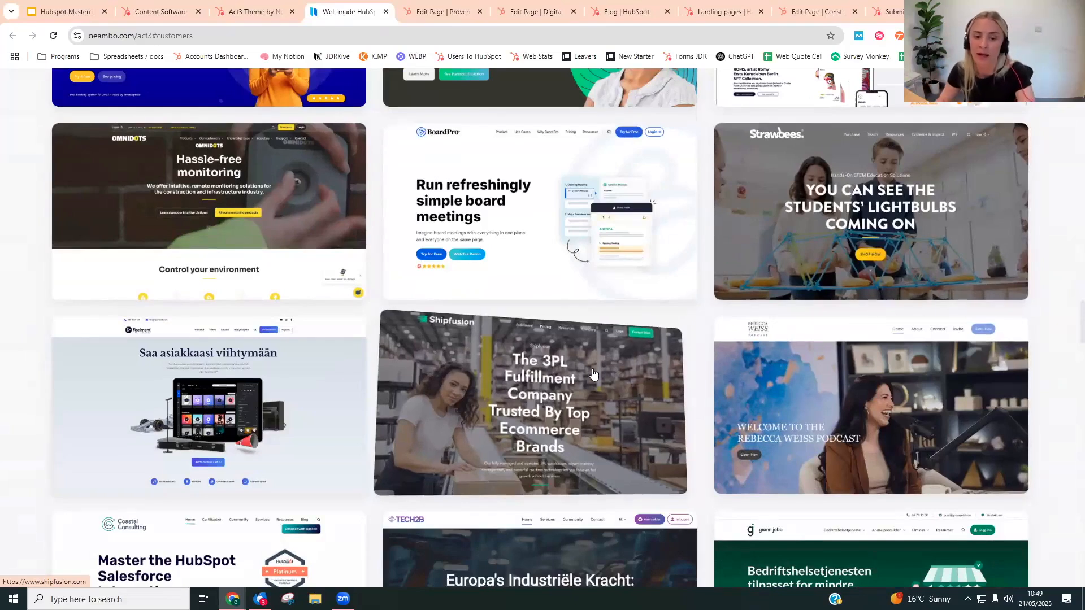
scroll(245, 327, "down", 5)
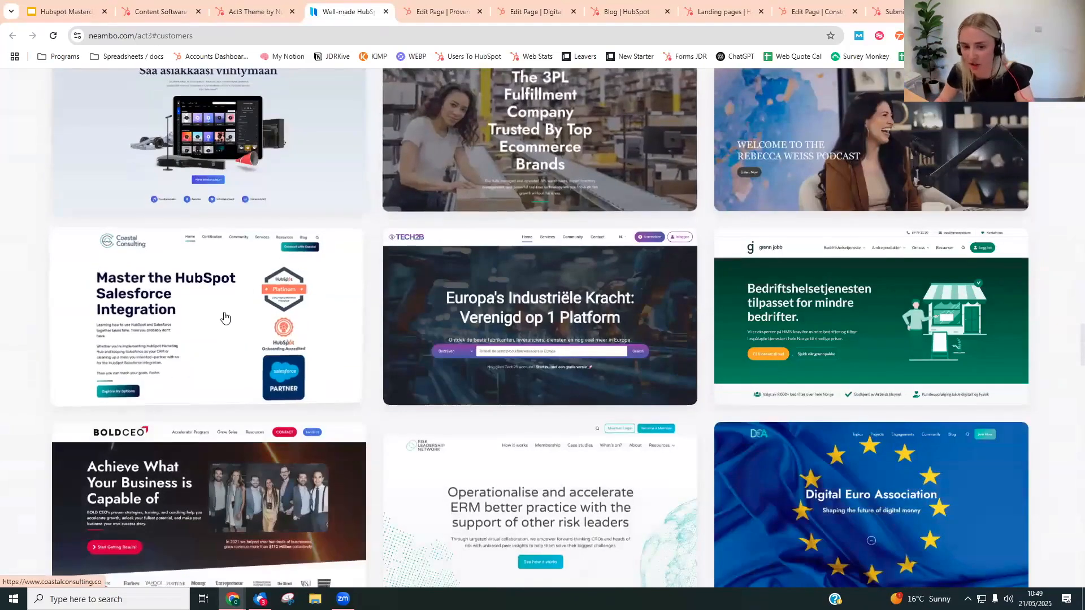
scroll(246, 331, "down", 6)
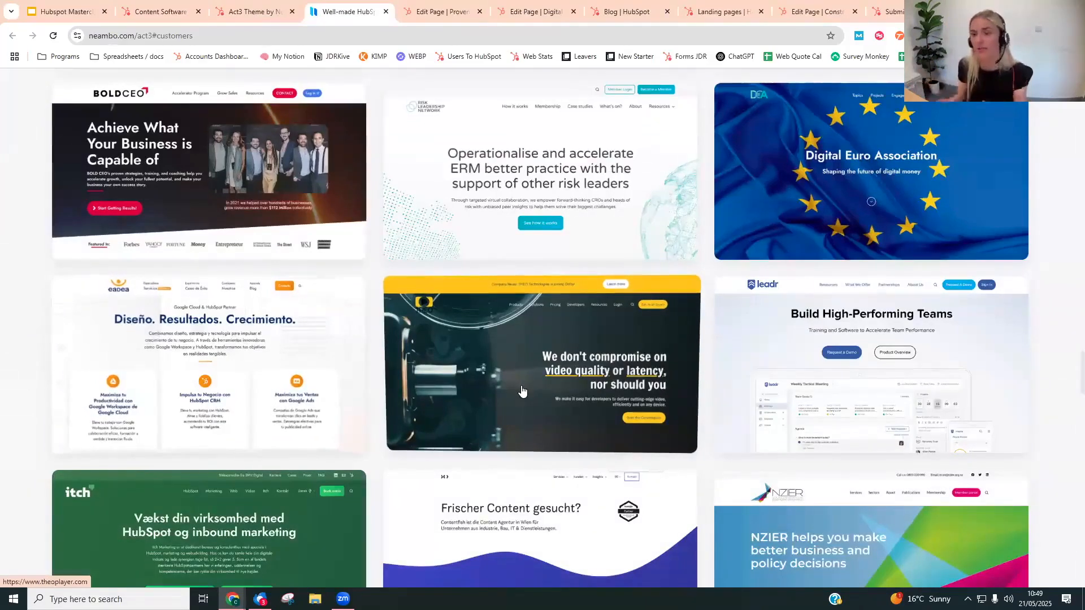
scroll(463, 305, "up", 3)
scroll(463, 305, "up", 2)
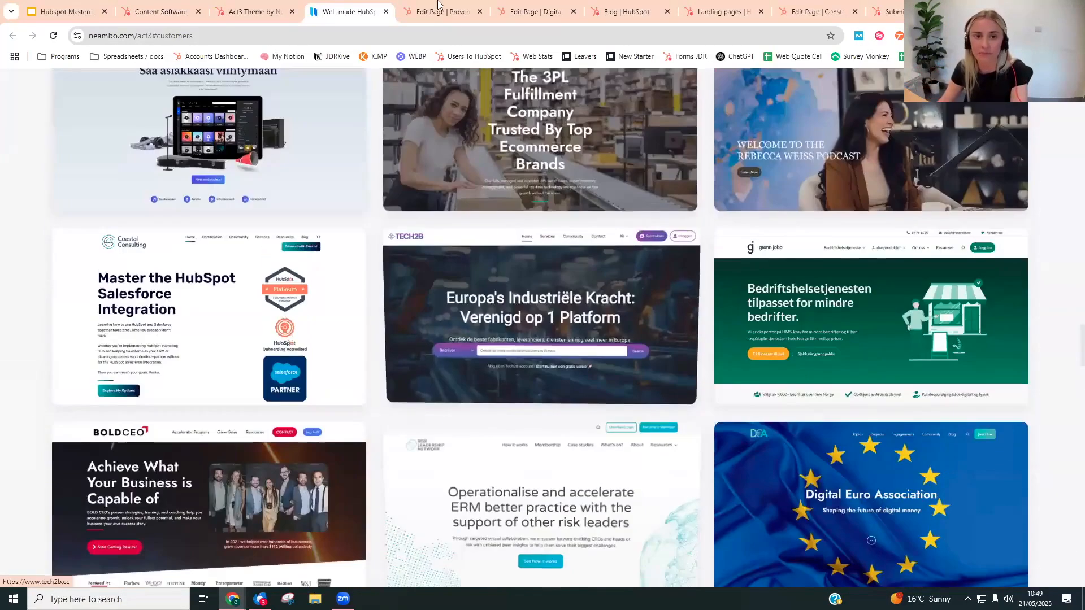
left_click(386, 11)
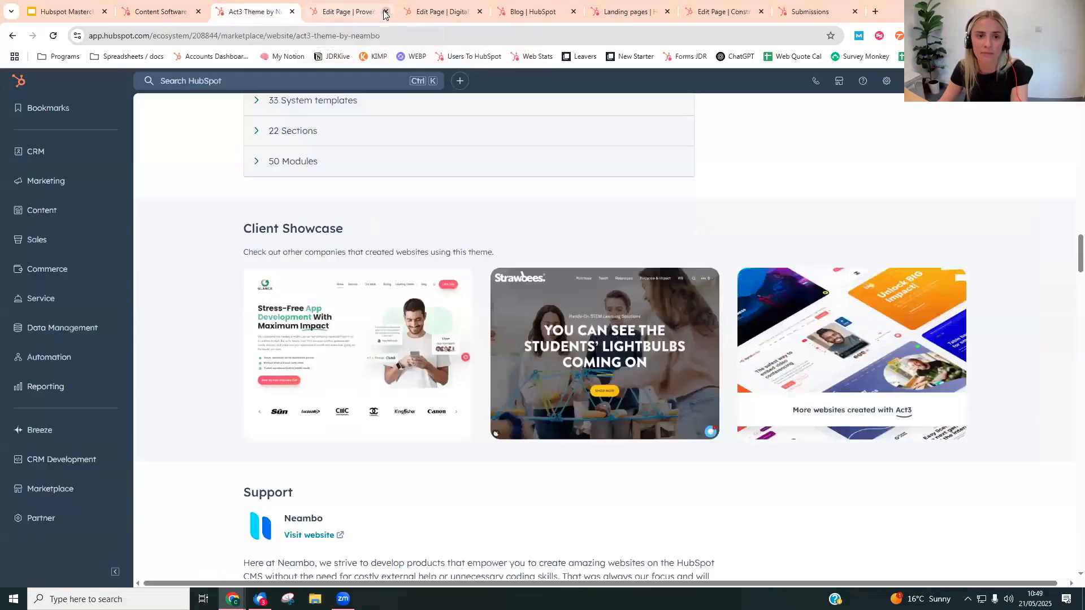
- Switch to the webinar slide deck, present it from the Theme slide through the Website pages slide, and leave the slideshow
left_click(85, 7)
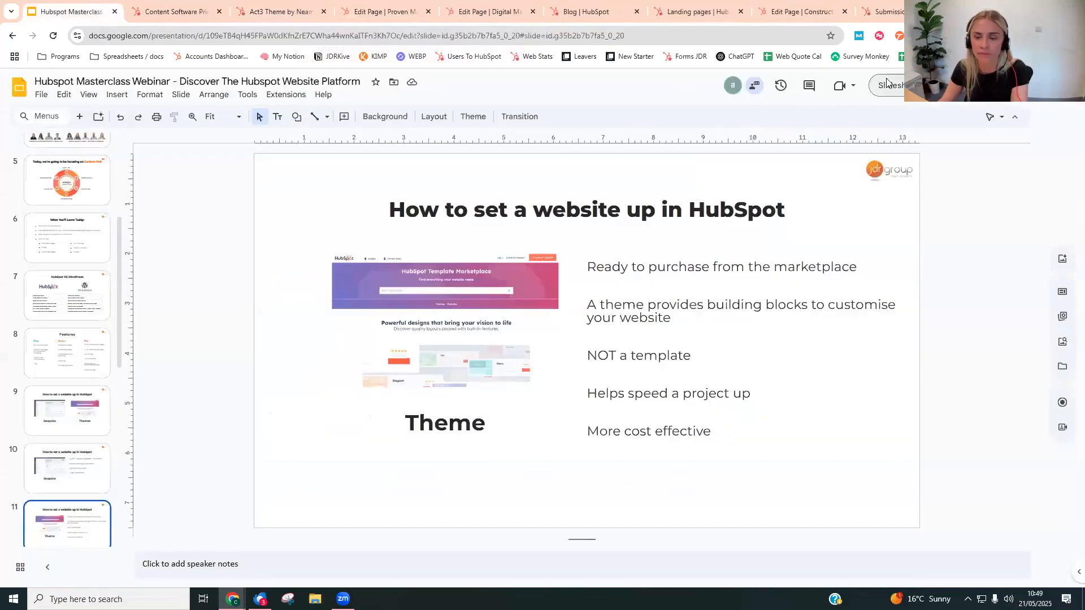
left_click(885, 85)
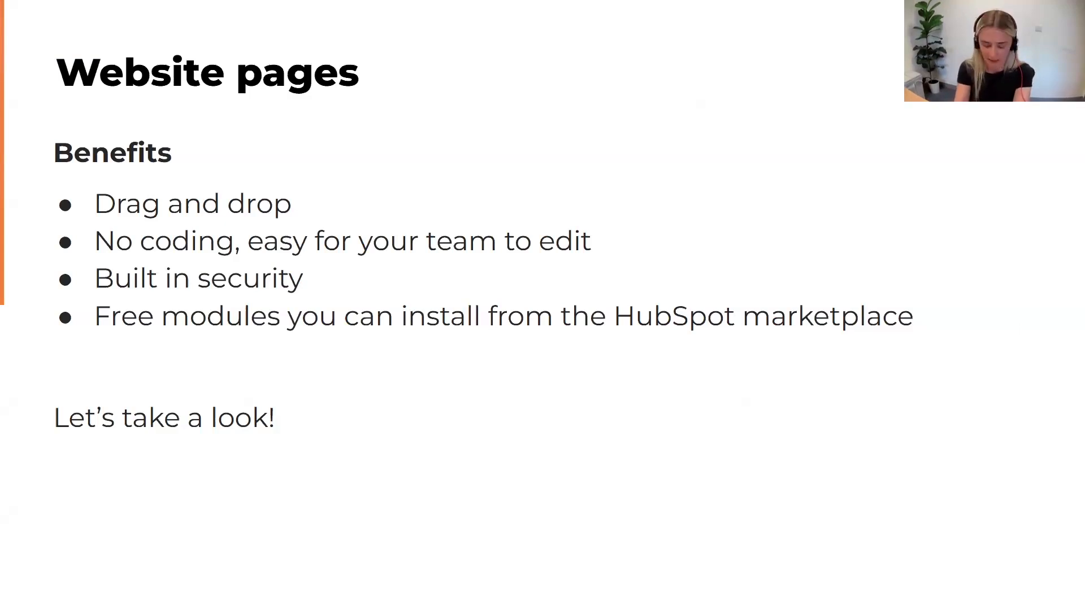
key("Escape")
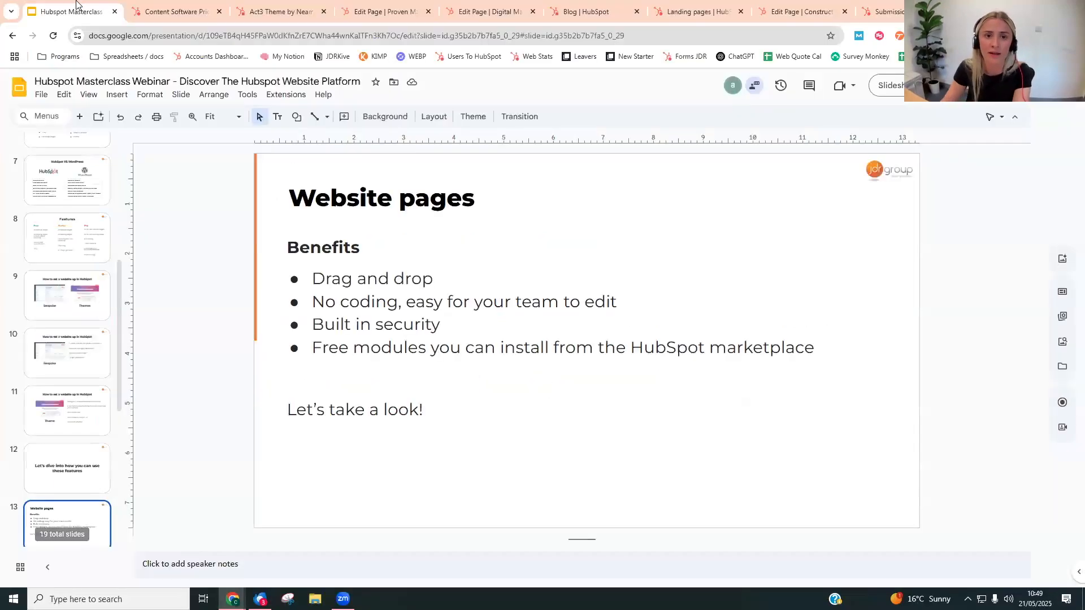
- In the Digital Marketing Services page editor, search the modules for "ric" and add a Rich text module just below the orange banner
left_click(509, 6)
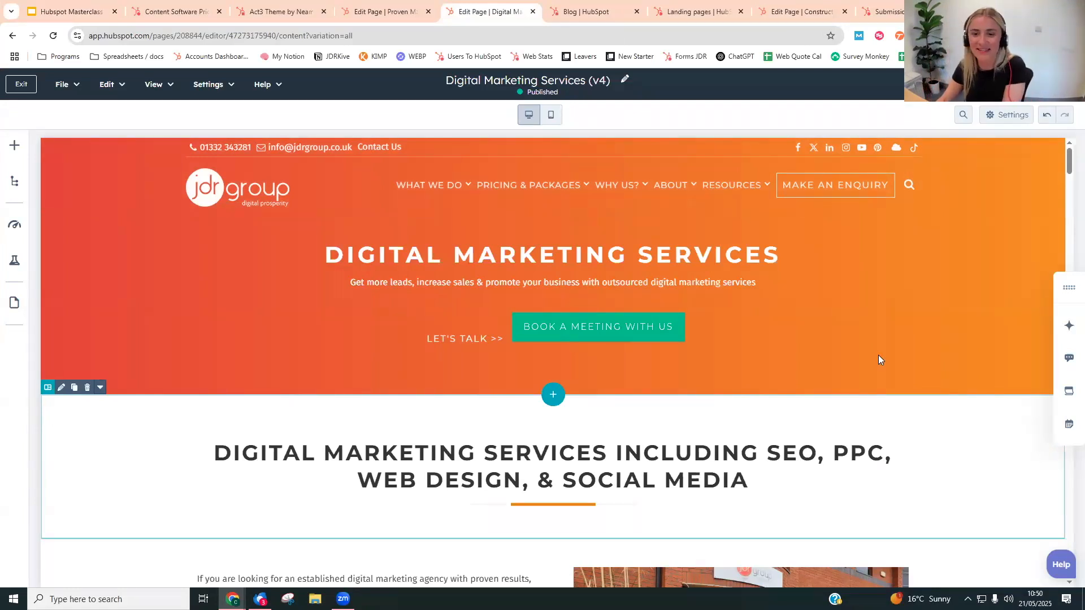
scroll(240, 380, "down", 2)
scroll(169, 305, "up", 2)
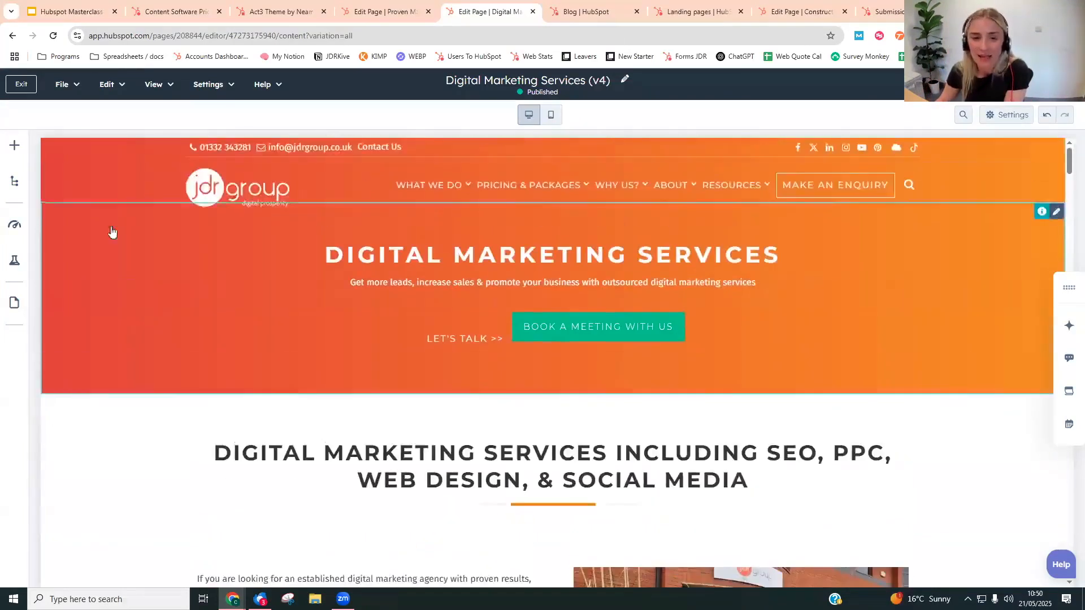
left_click(14, 146)
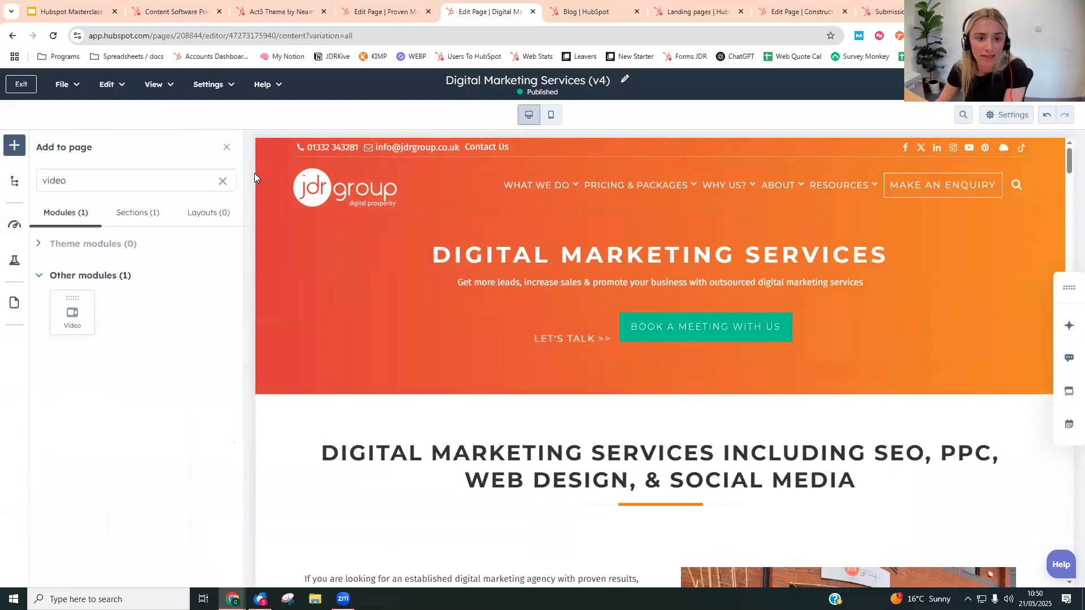
left_click(221, 181)
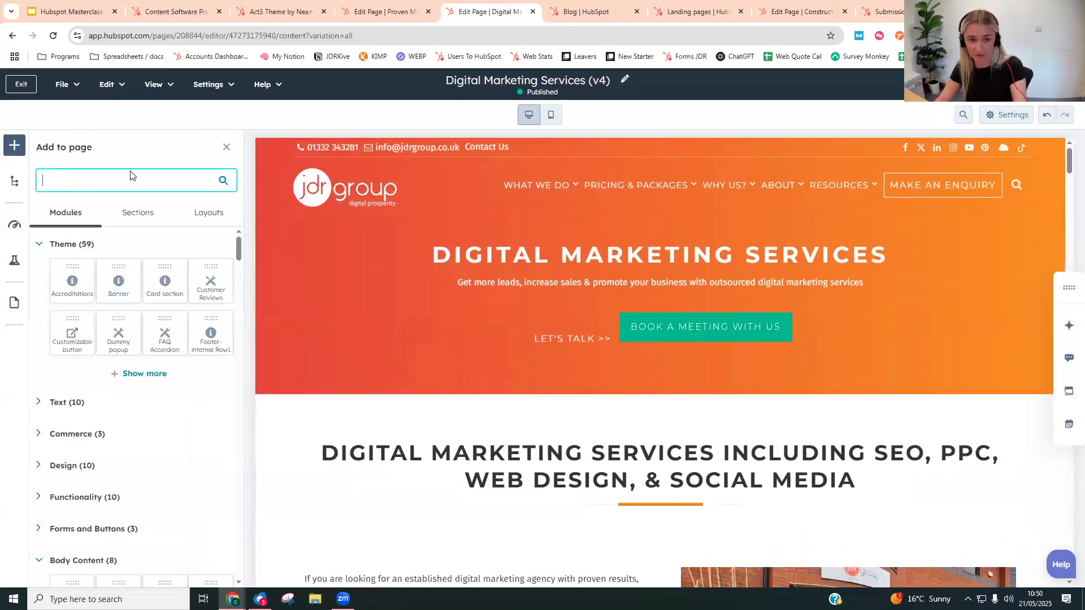
type("ric")
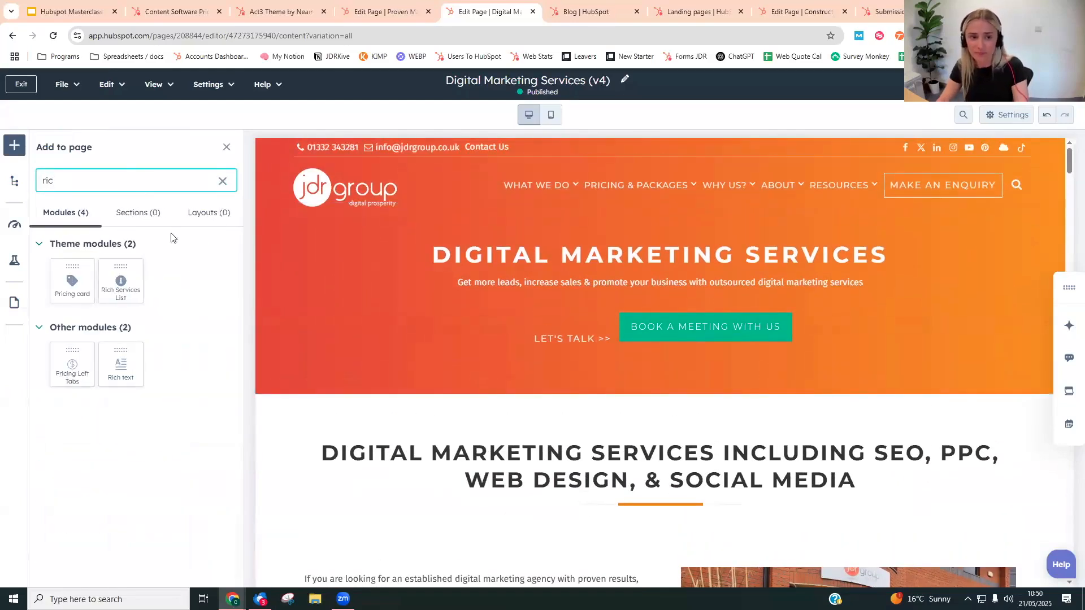
left_click_drag(115, 363, 456, 390)
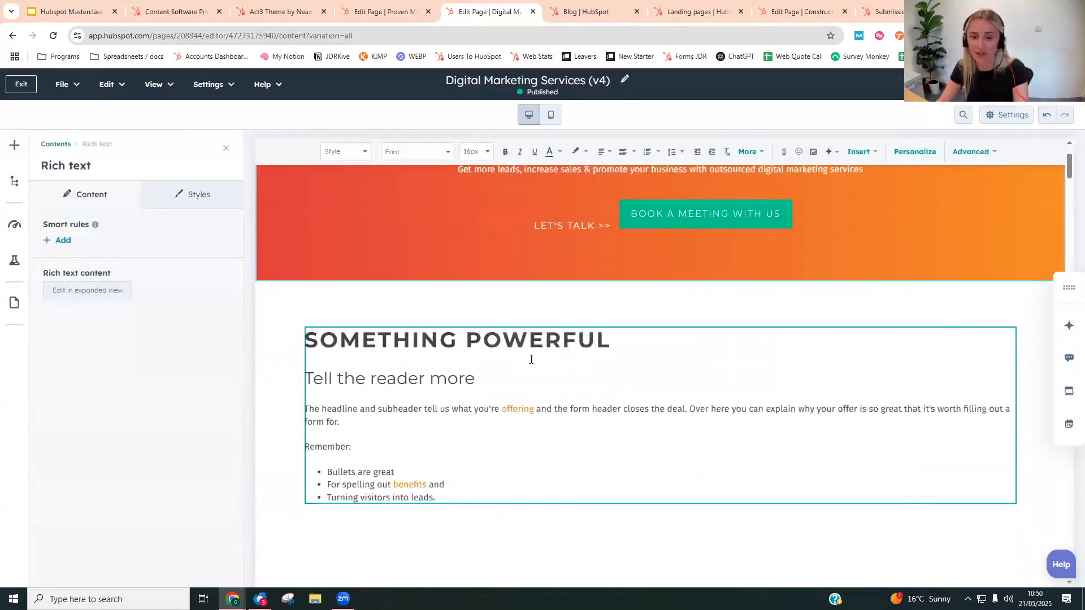
- Set the background type of the section holding the new rich text to Gradient
left_click(291, 342)
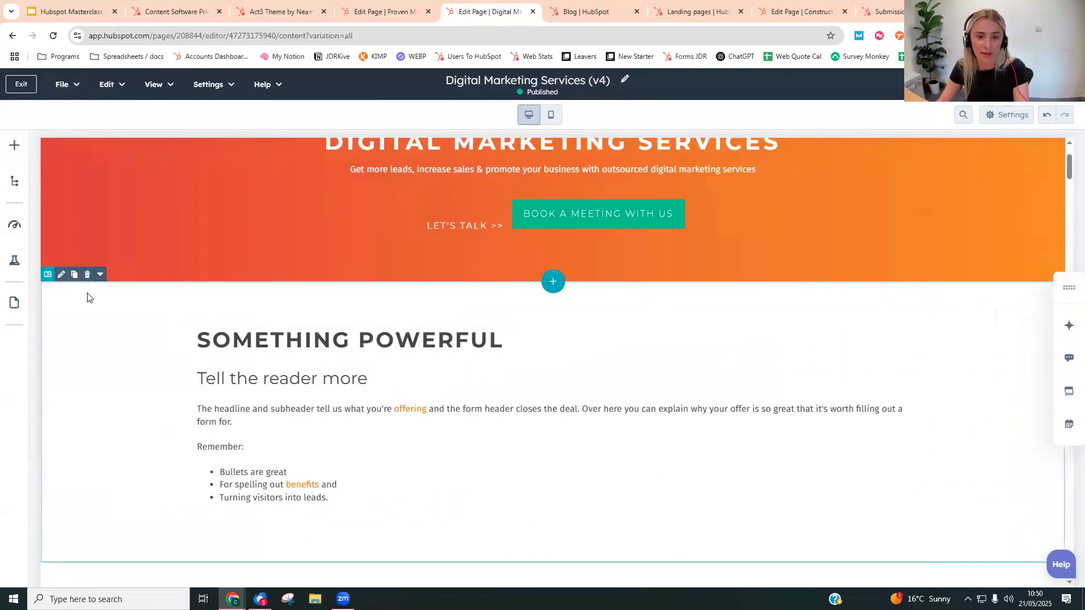
left_click(135, 256)
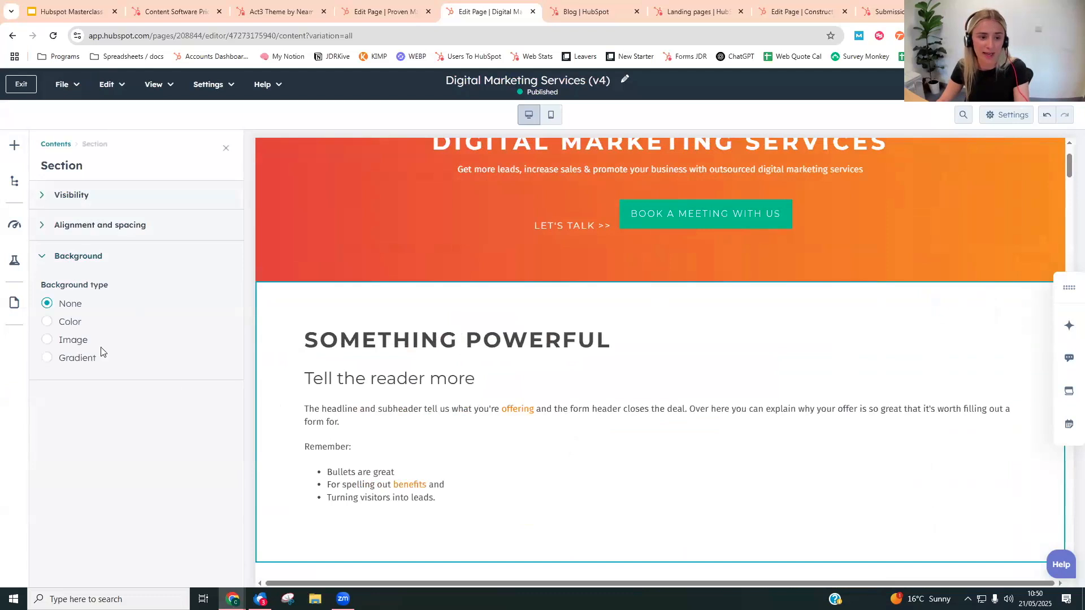
left_click(80, 345)
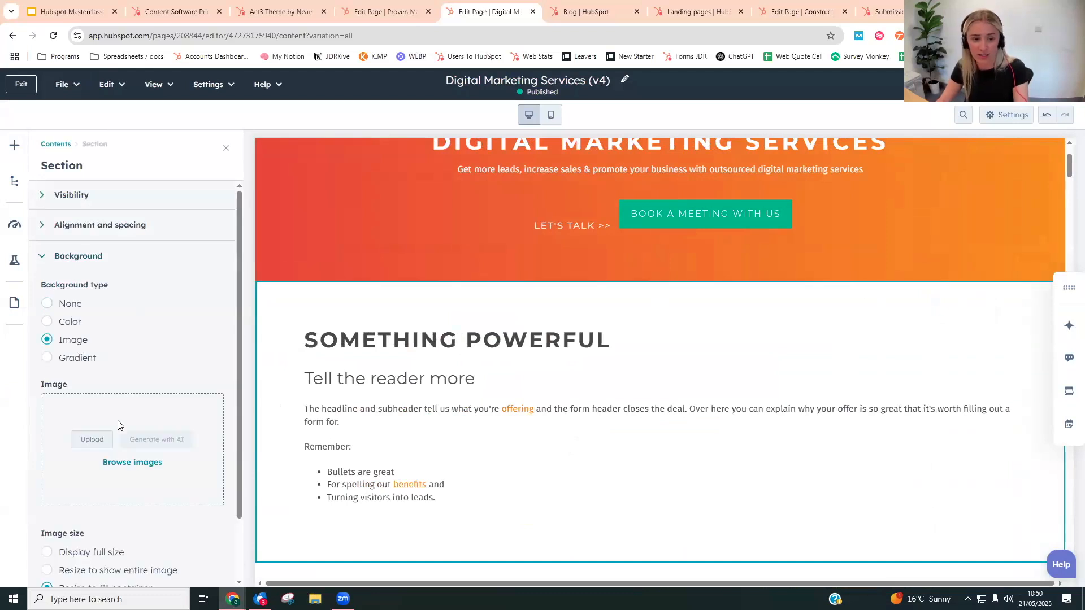
left_click(71, 323)
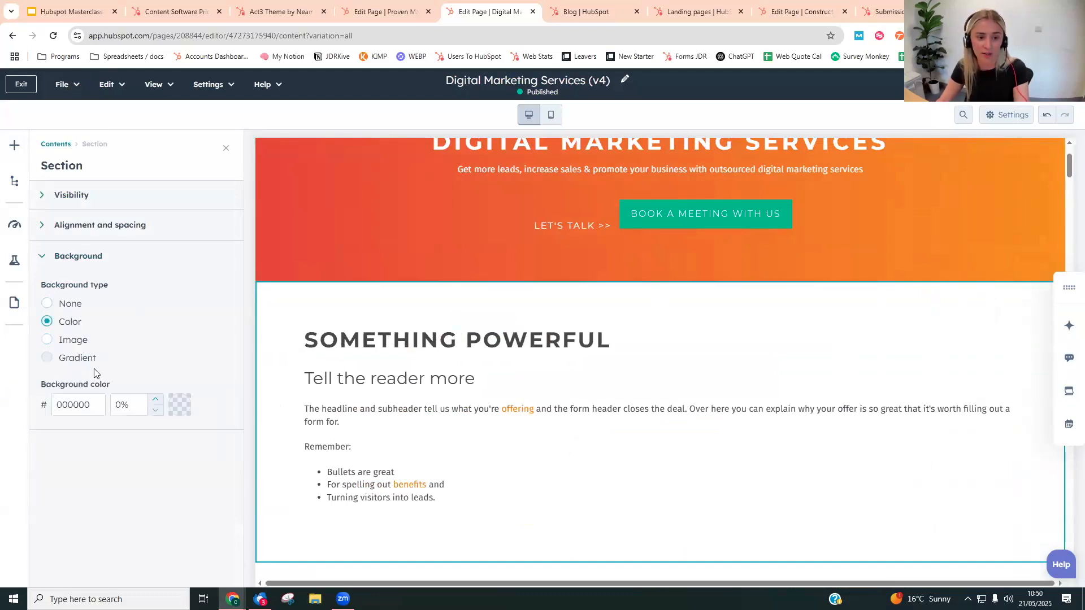
left_click(77, 358)
- Set the section gradient to the brand green as colour 1 and the light brand blue as colour 2, running left to right
left_click(179, 453)
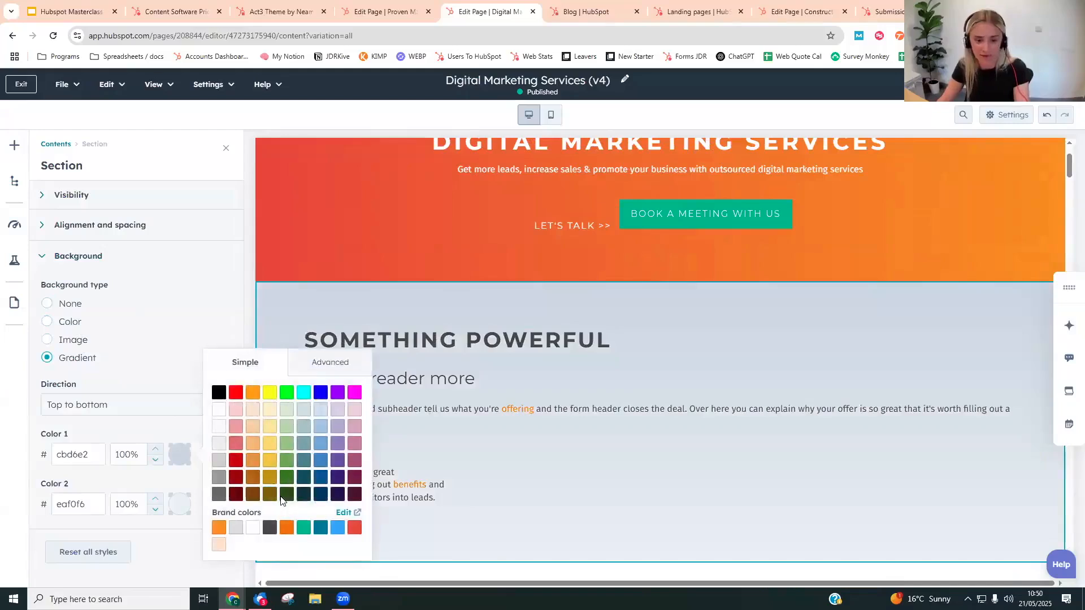
left_click(303, 527)
left_click(180, 504)
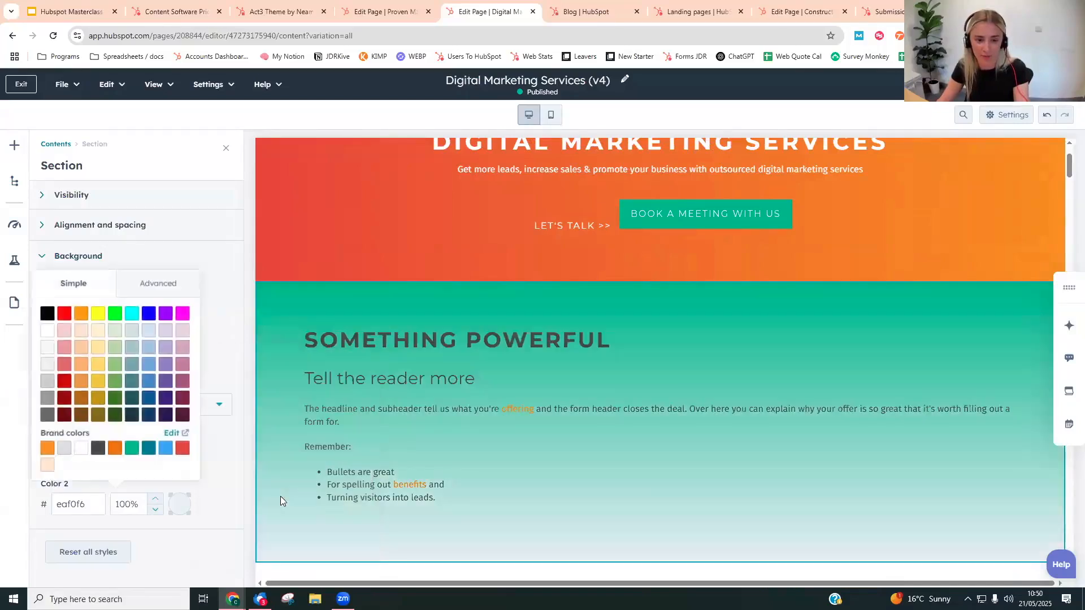
left_click(164, 450)
left_click(221, 368)
left_click(196, 407)
left_click(155, 456)
- Replace the rich text module's "Something powerful" heading with "ADD MY TEXT HERE"
left_click(542, 374)
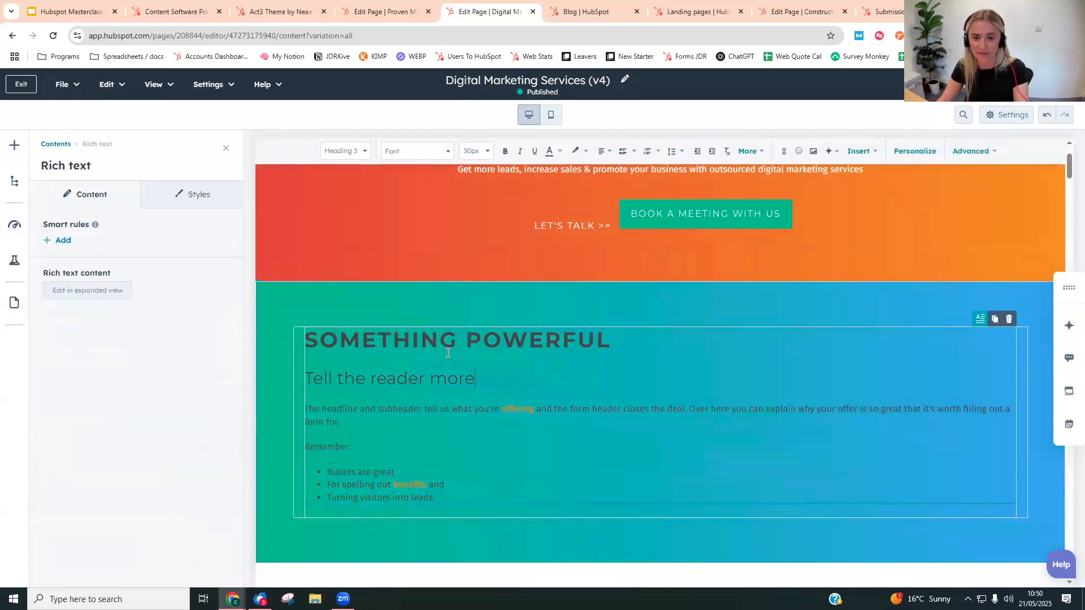
triple_click(671, 343)
scroll(672, 343, "up", 2)
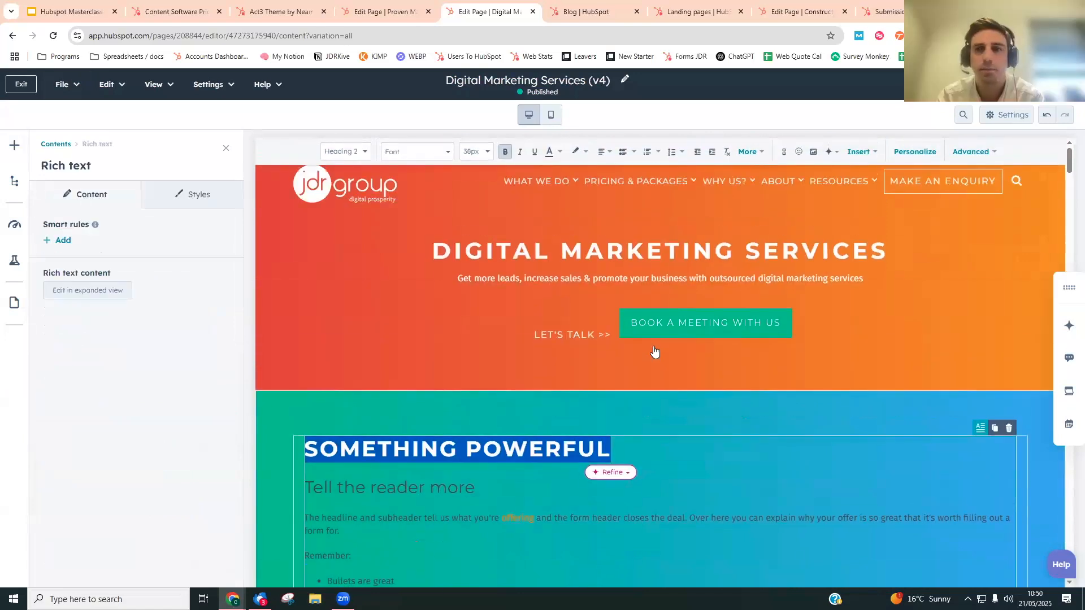
scroll(649, 351, "down", 1)
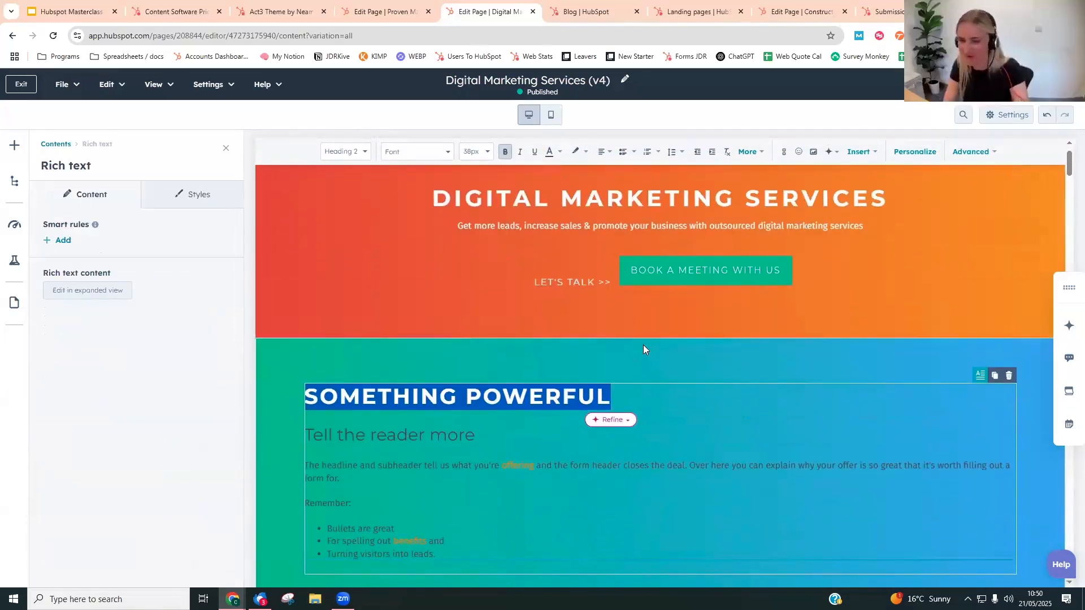
type("ADD MY TEXT HERE")
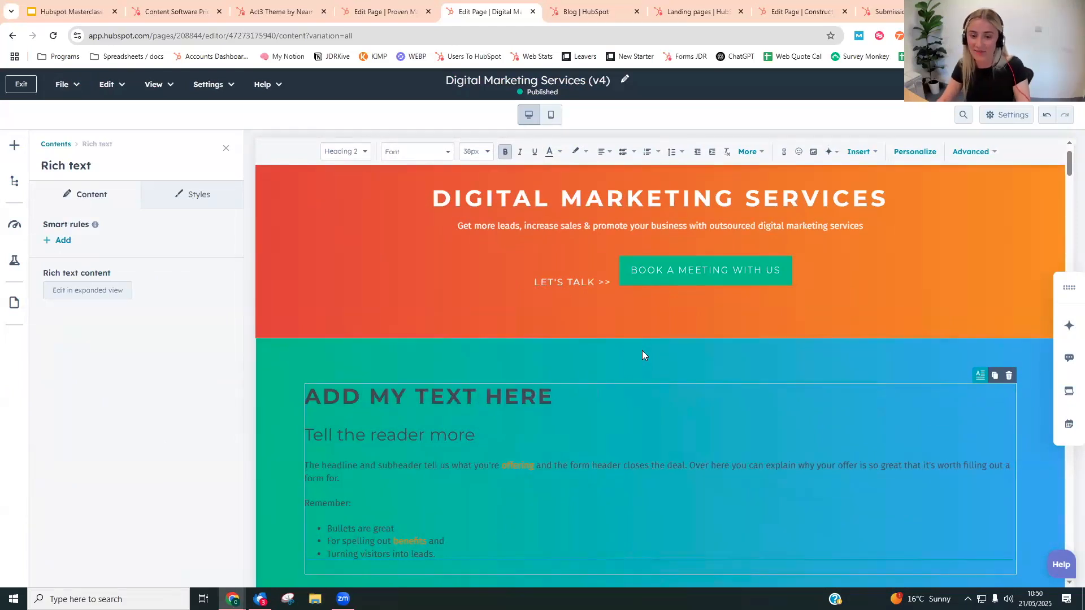
- Change the colour of all text in the rich text module to white and finish editing it
scroll(642, 351, "down", 1)
key("Down")
key("ctrl+a")
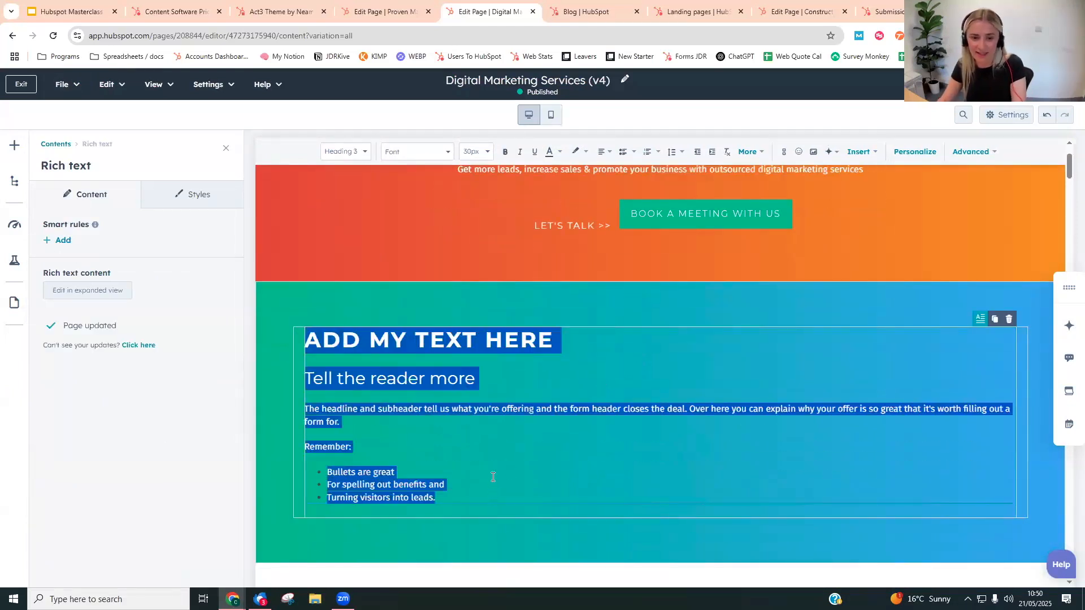
left_click(560, 152)
left_click(563, 226)
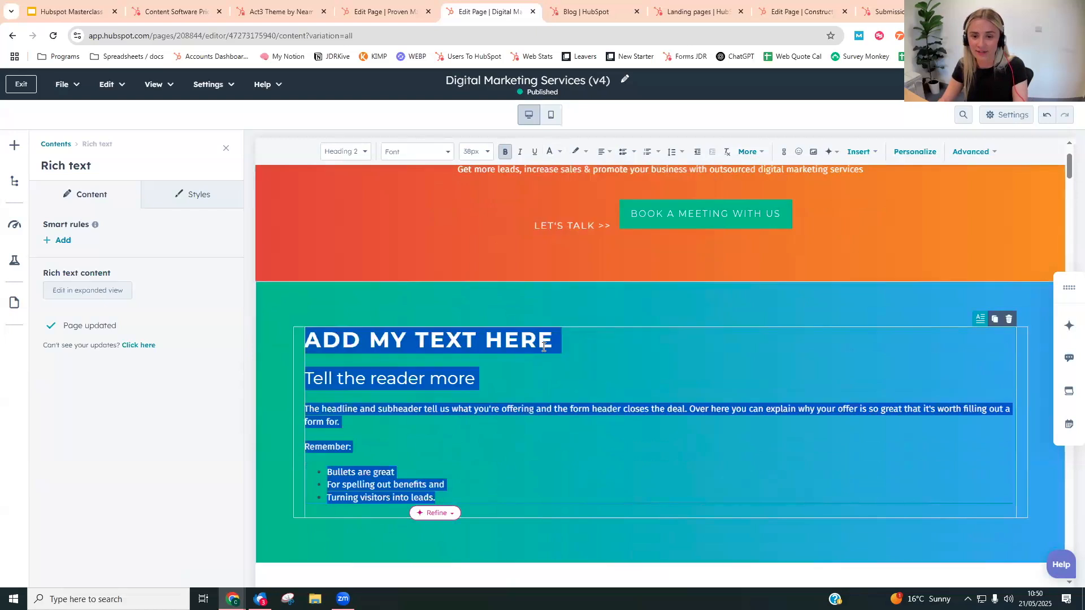
left_click(567, 306)
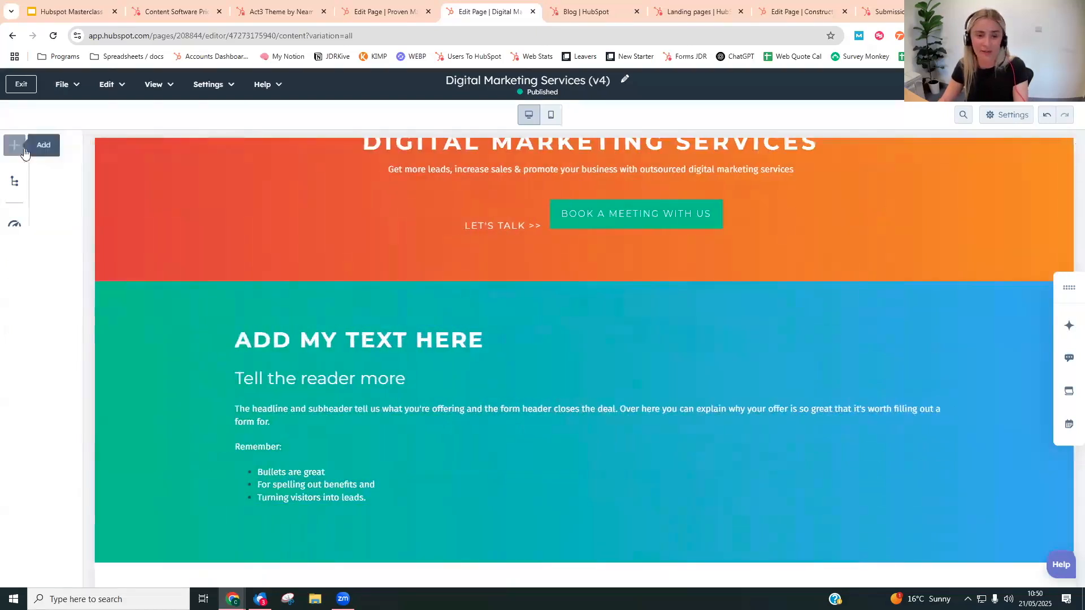
- Add an Image module beside the rich text, before it in the gradient section, using the photo of the woman wearing headphones at a desk
left_click(13, 143)
type("imag")
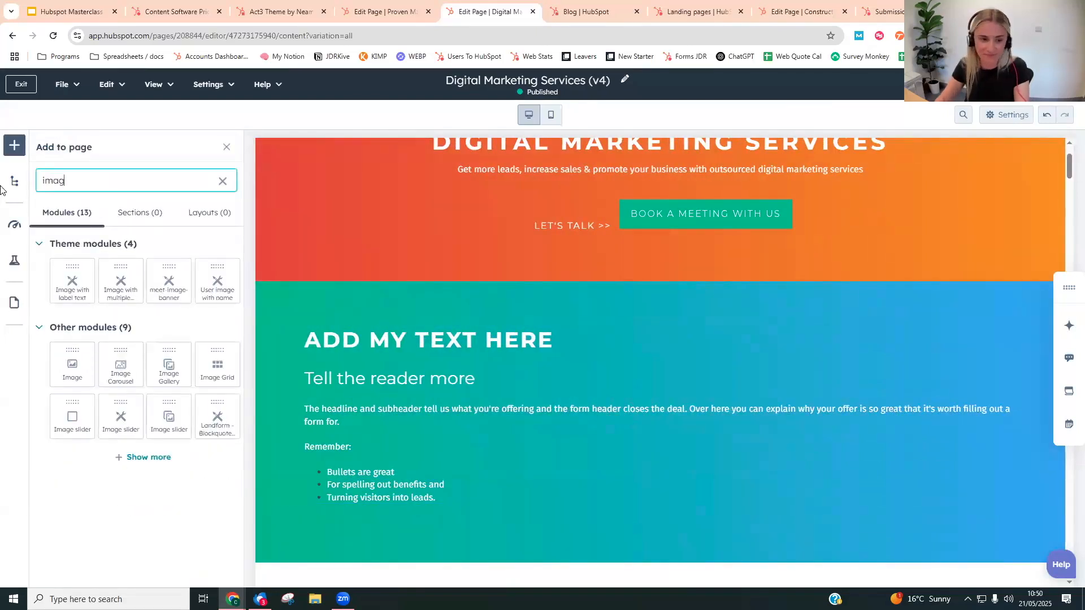
left_click_drag(77, 362, 298, 396)
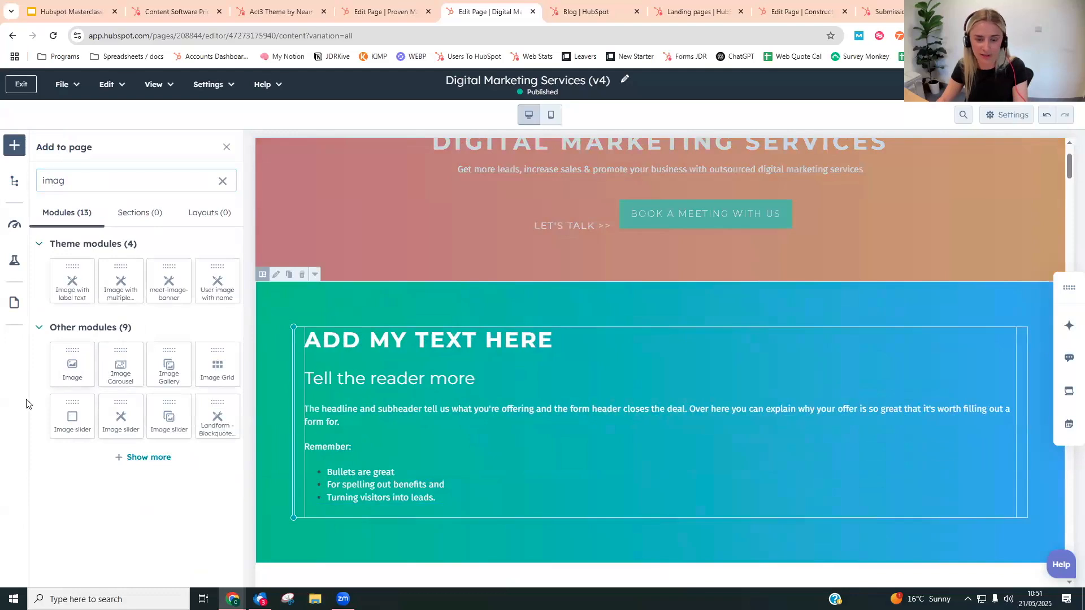
left_click(198, 331)
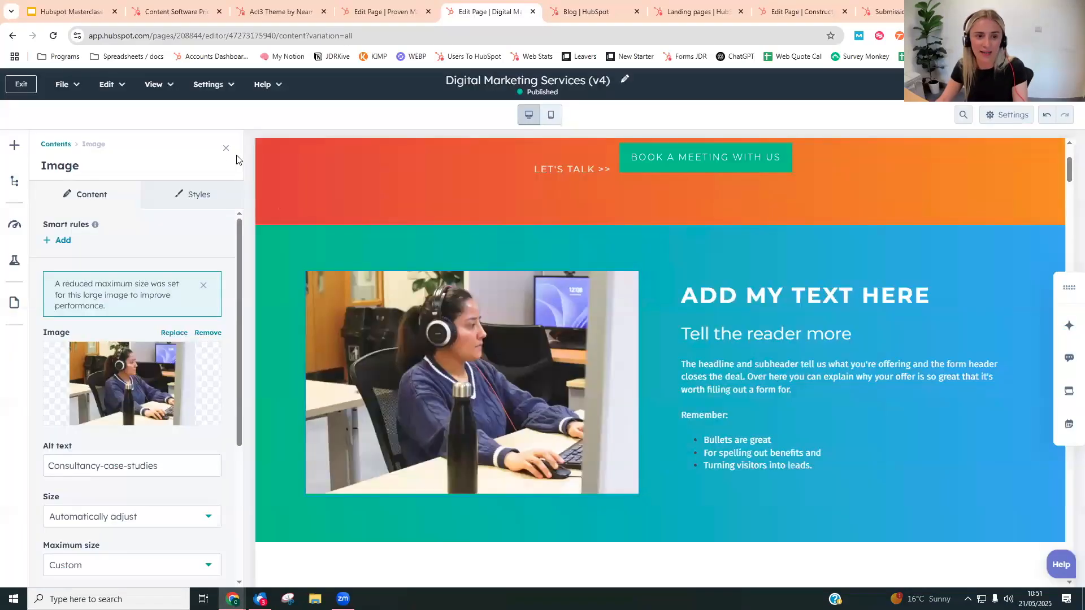
left_click(227, 151)
- Find the Video module and place it in a new section directly below the gradient section
scroll(416, 255, "down", 2)
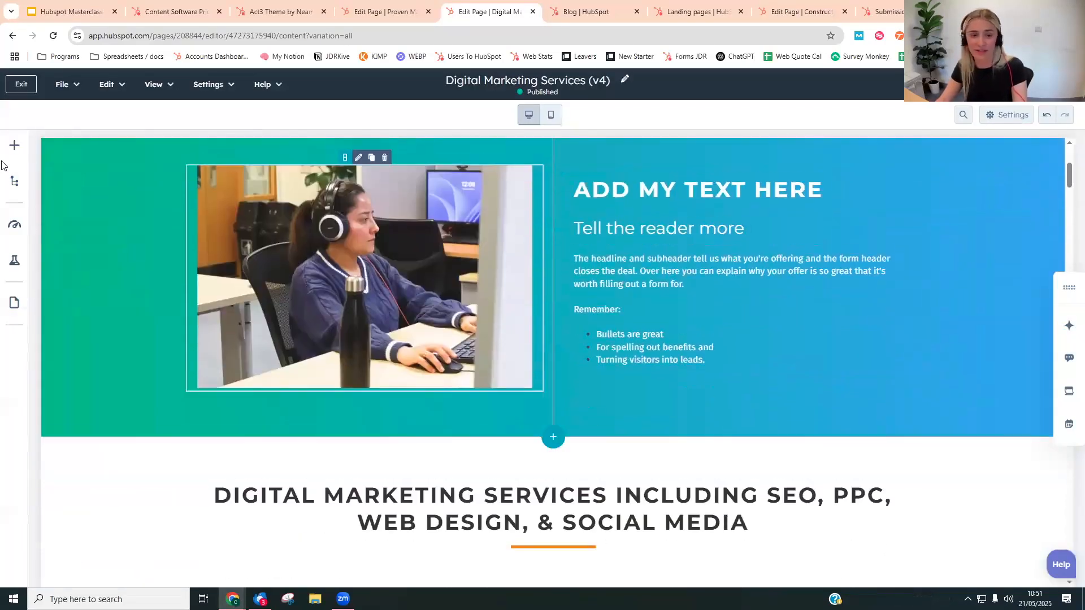
left_click(14, 146)
key("ctrl+a")
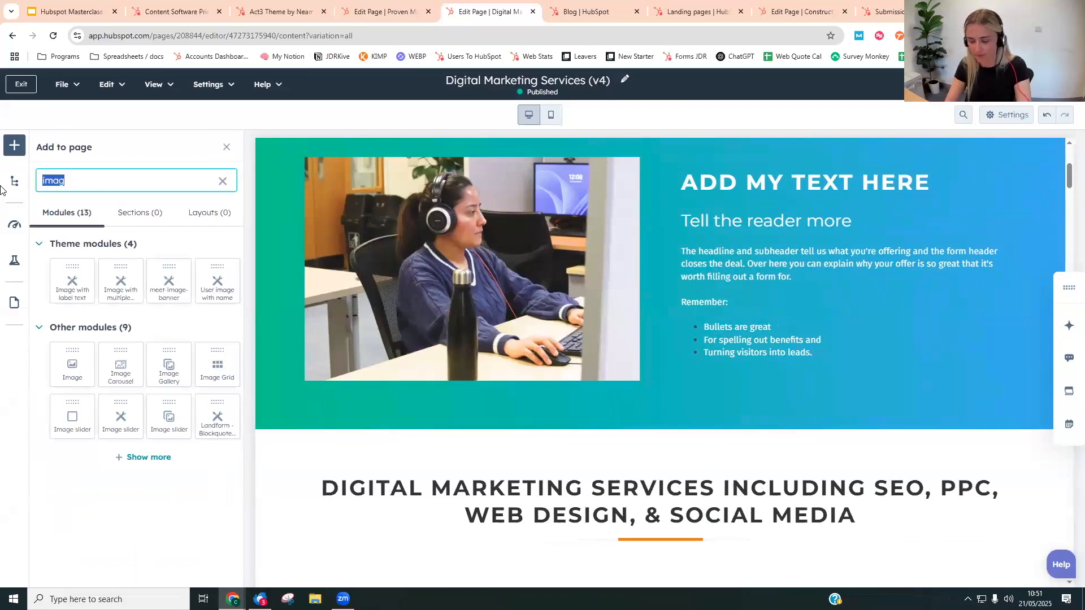
type("video")
left_click_drag(165, 346, 560, 435)
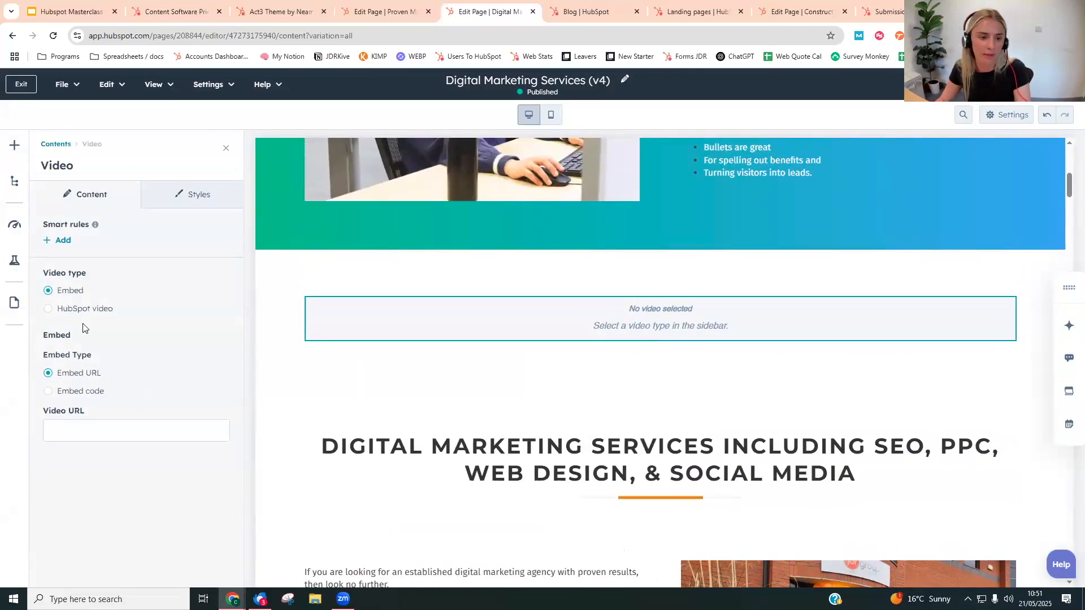
- Set the video type to HubSpot video, choose the HubSpot's Sequences recording and apply the changes
left_click(82, 309)
left_click(140, 418)
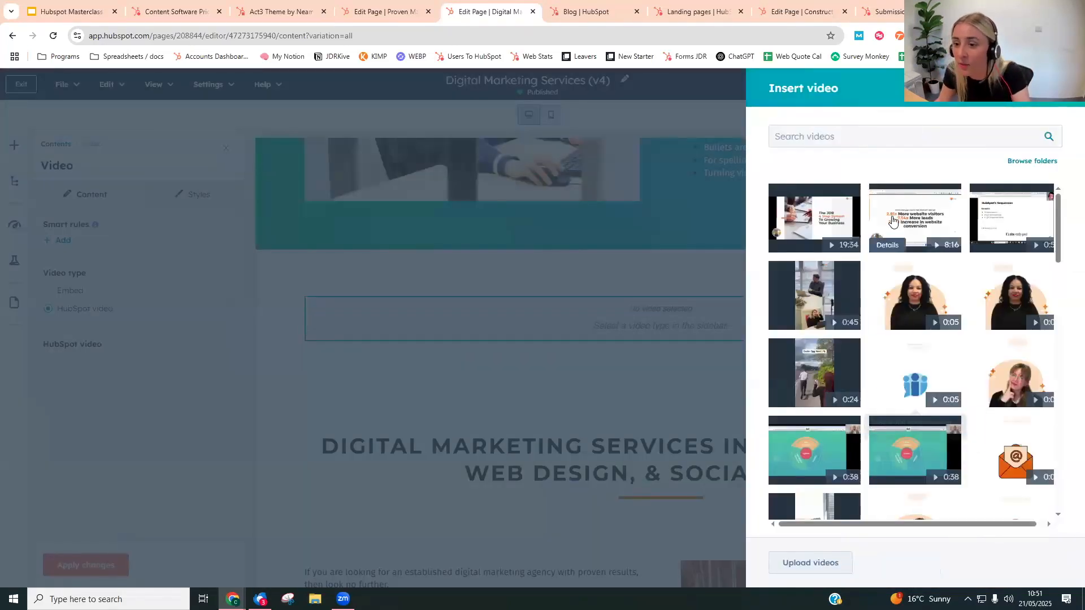
left_click(999, 226)
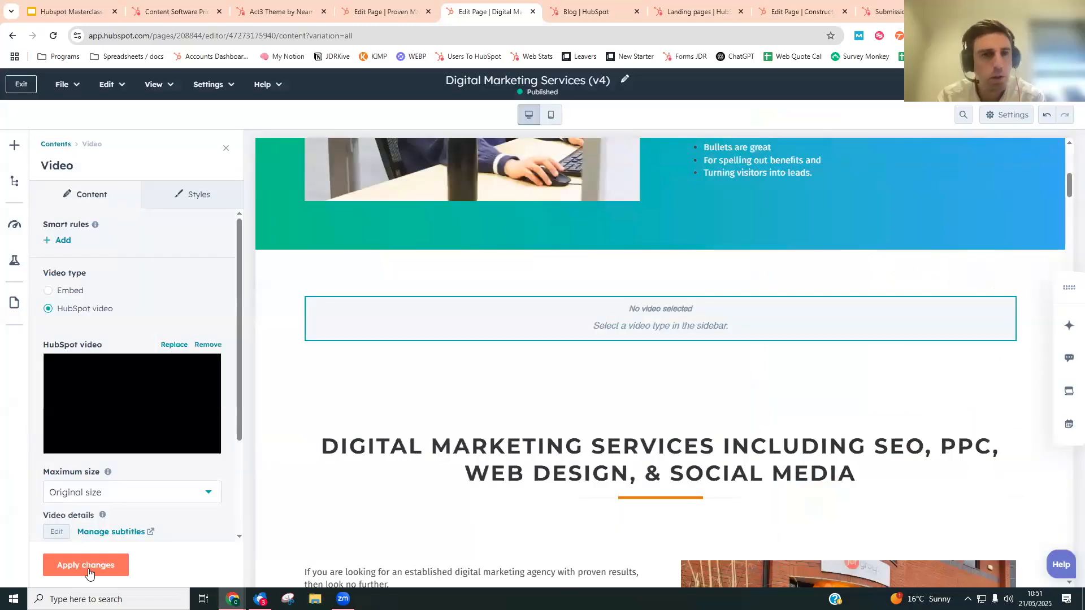
left_click(88, 571)
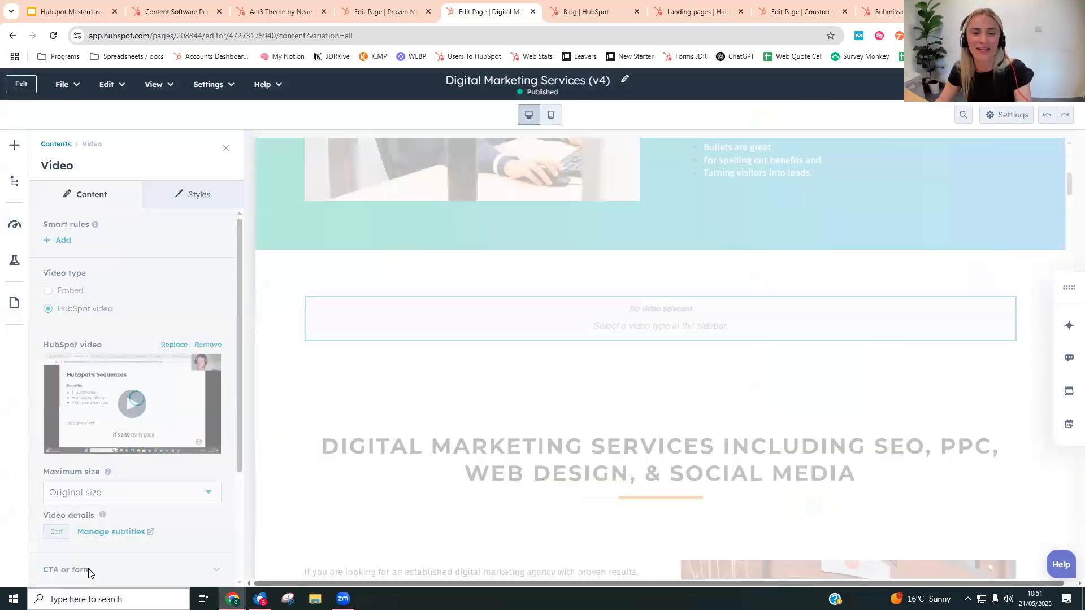
left_click(225, 150)
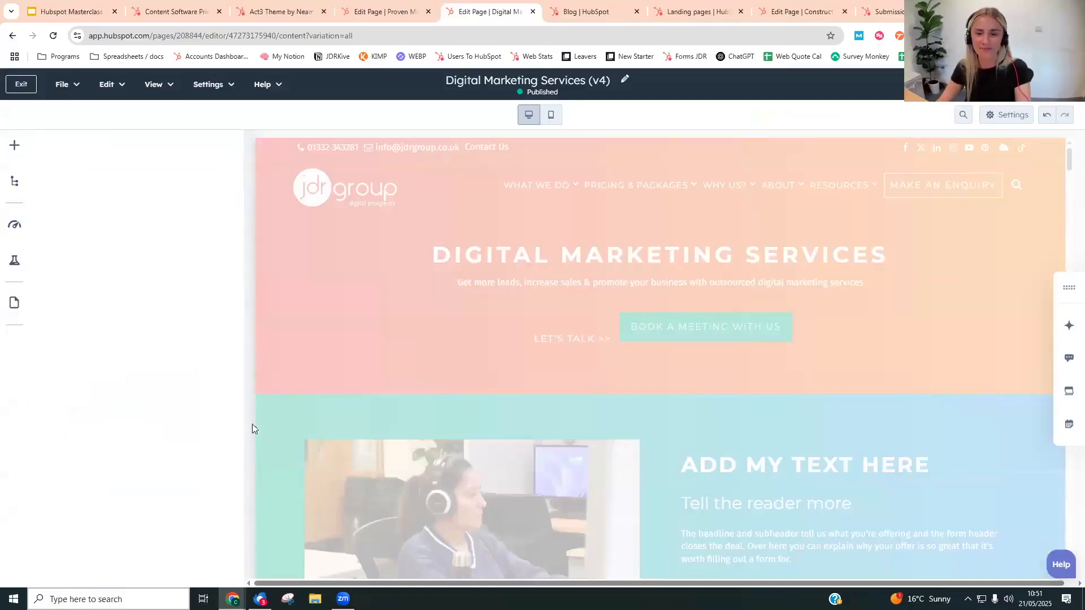
- Move the partner logos section from above "Our Digital Marketing Services" to directly above "Book a call with us"
scroll(106, 400, "down", 15)
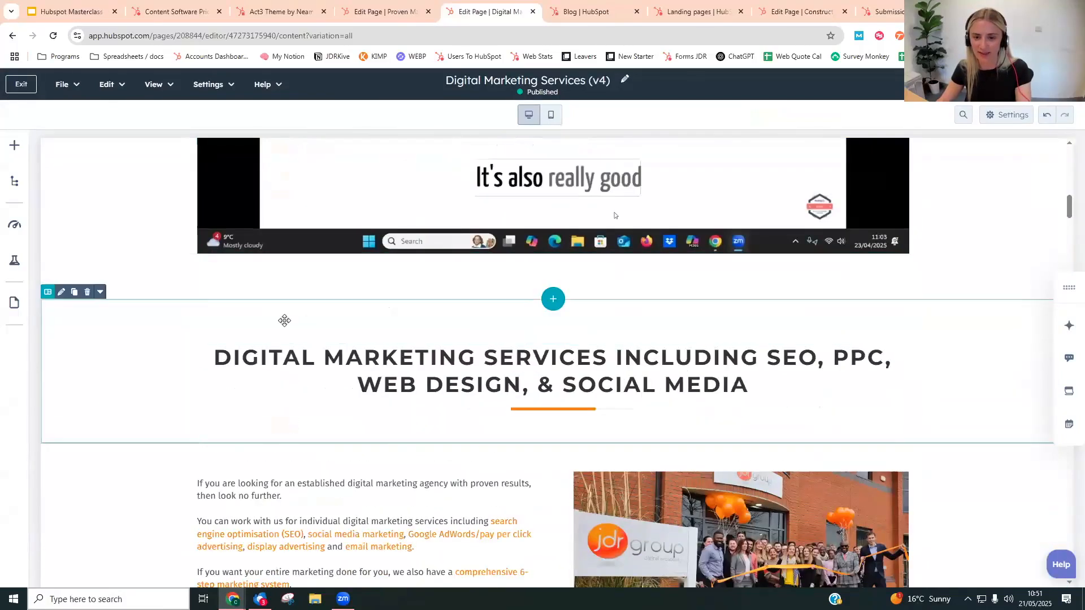
scroll(283, 317, "down", 6)
scroll(413, 273, "down", 1)
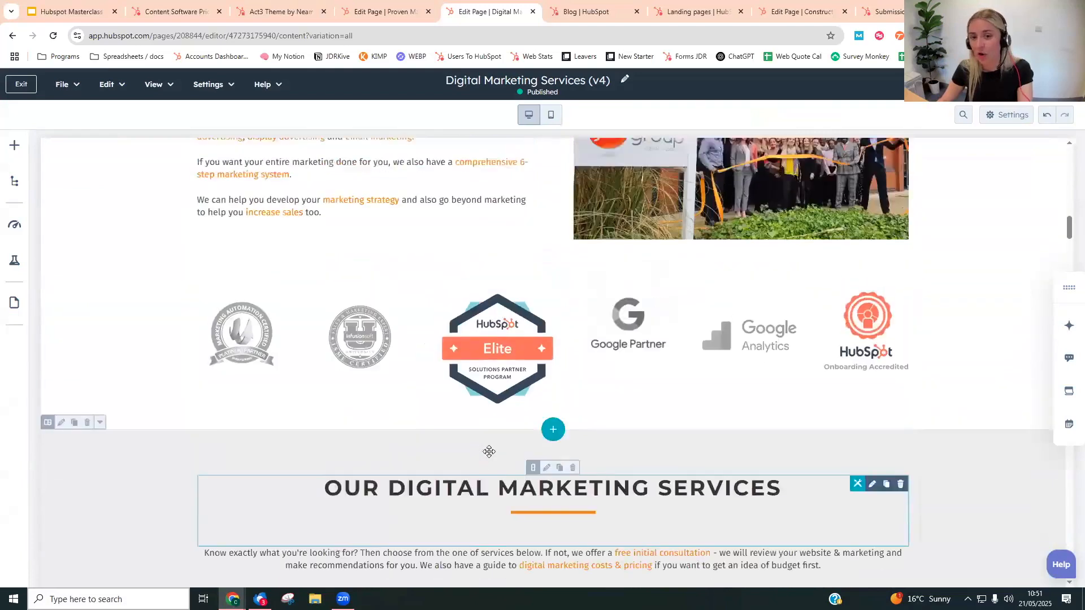
scroll(487, 450, "up", 3)
left_click_drag(724, 322, 291, 344)
left_click_drag(860, 350, 877, 364)
scroll(388, 334, "down", 5)
scroll(136, 290, "up", 2)
left_click_drag(83, 393, 119, 341)
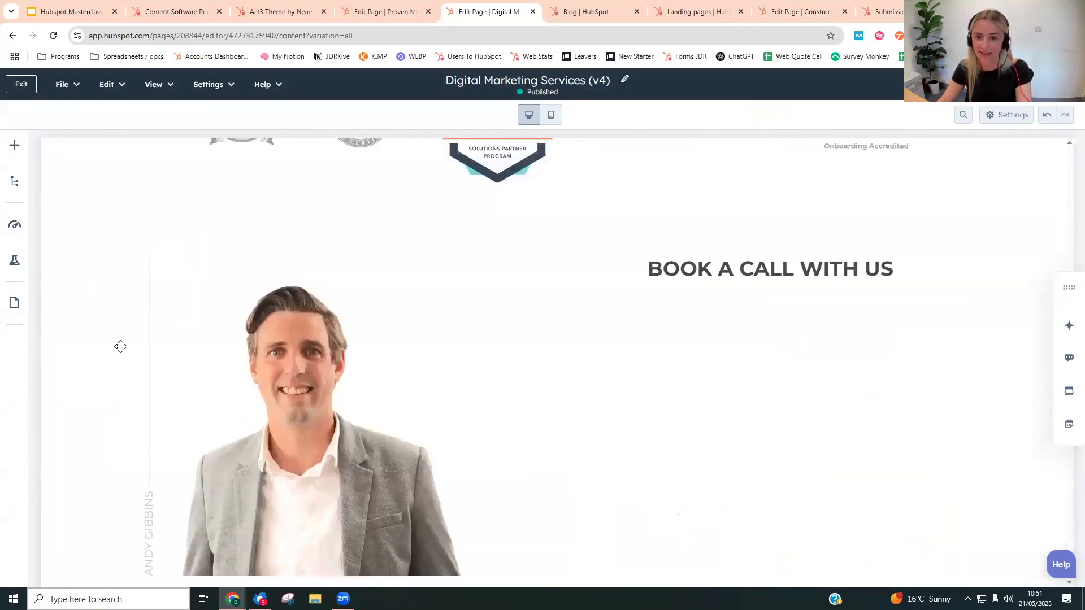
- Look over the "Book a call with us" section with its portrait and meetings calendar, and the case studies below it
scroll(305, 311, "down", 2)
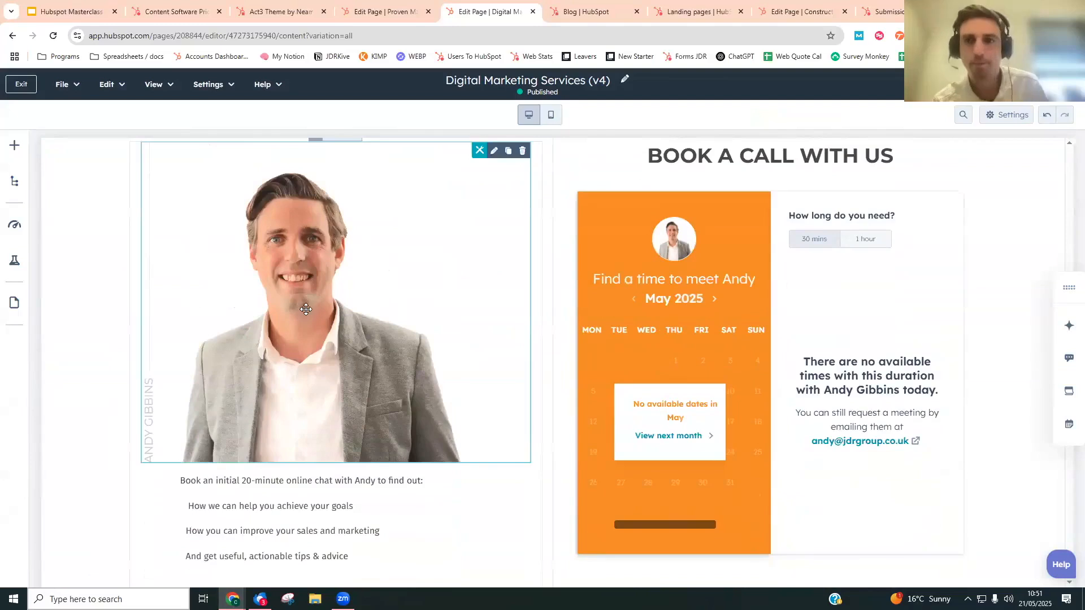
scroll(262, 317, "down", 6)
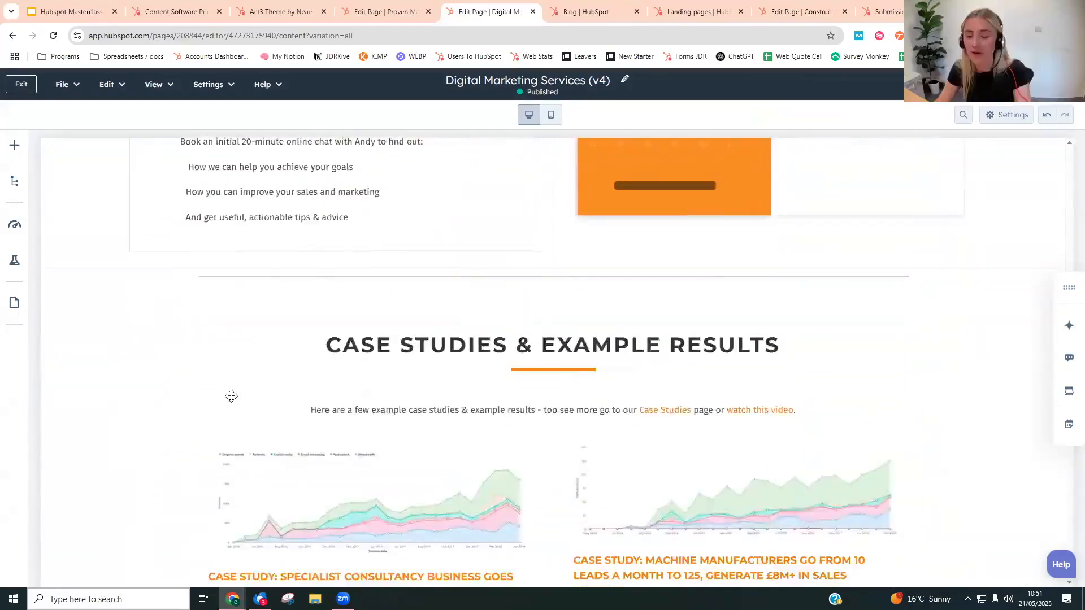
scroll(232, 396, "up", 17)
scroll(308, 402, "down", 8)
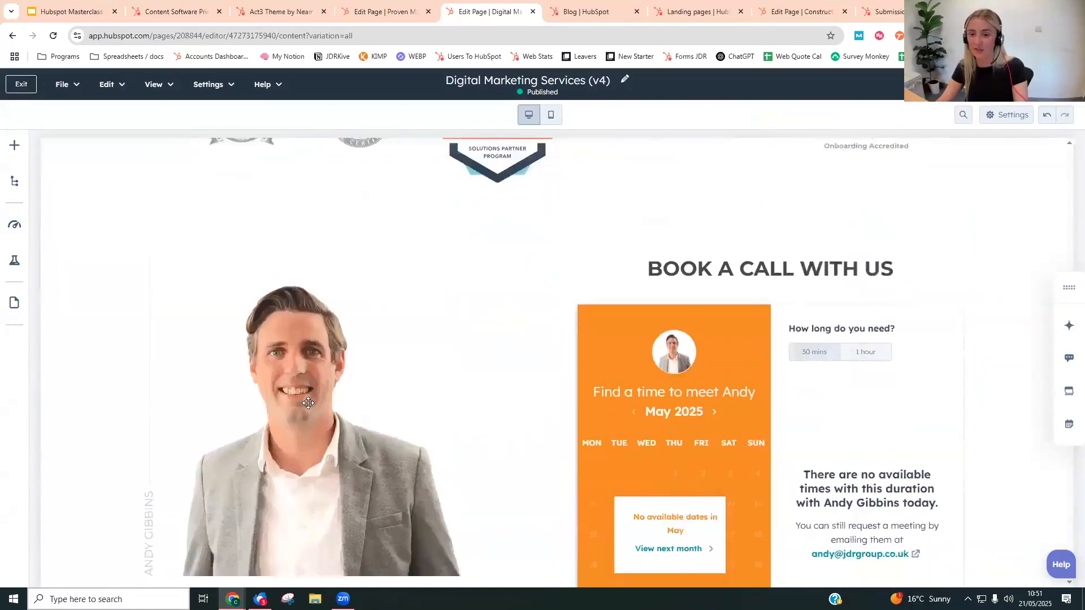
scroll(308, 402, "down", 1)
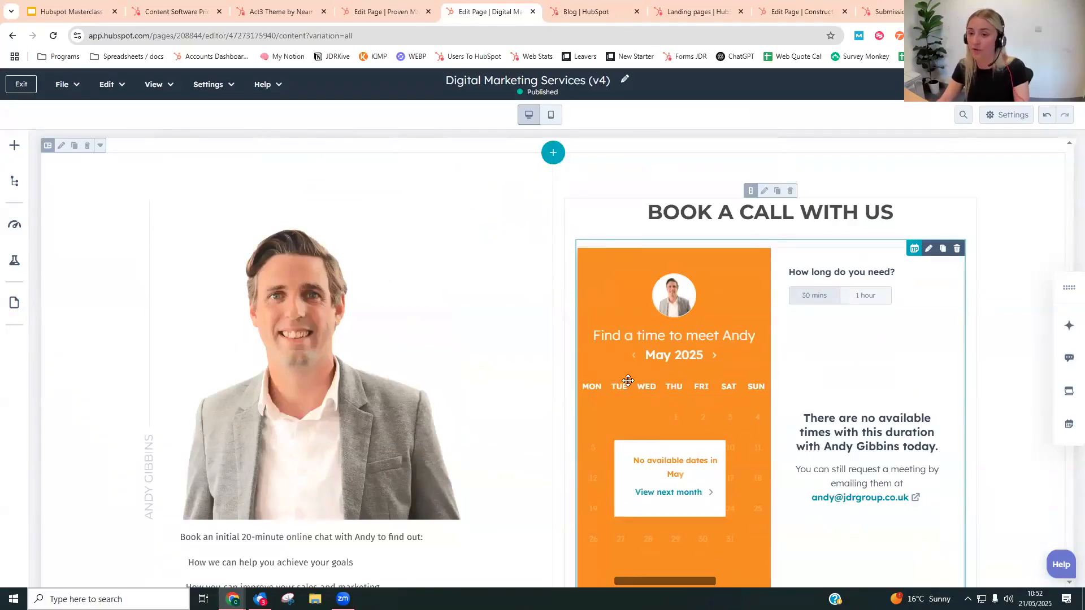
scroll(793, 396, "up", 2)
scroll(802, 332, "down", 2)
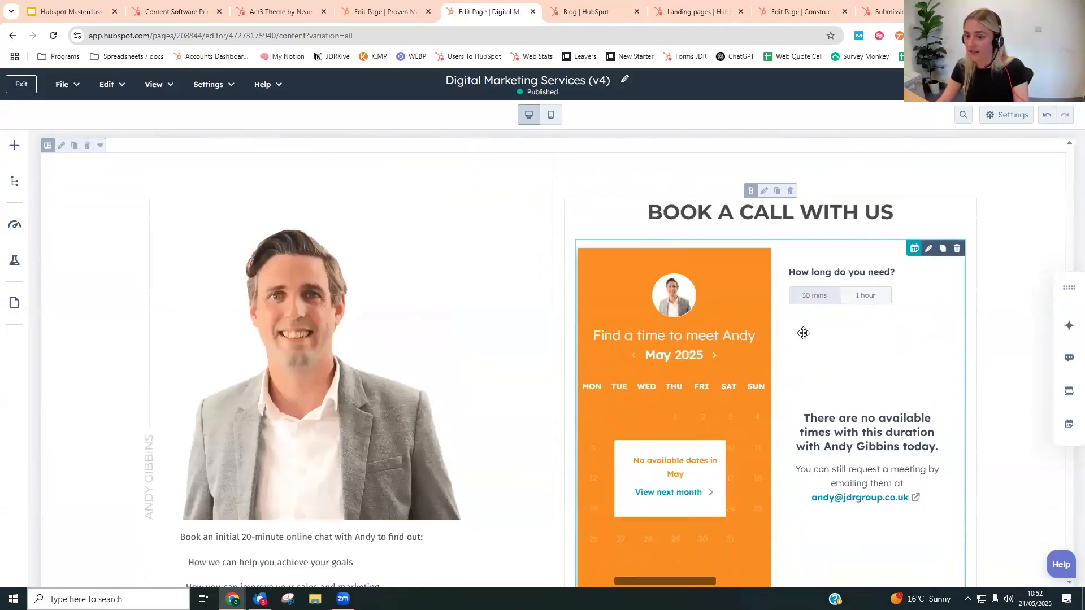
- Find the Form module and place it between the partner logos and the "Book a call with us" section
scroll(798, 373, "up", 4)
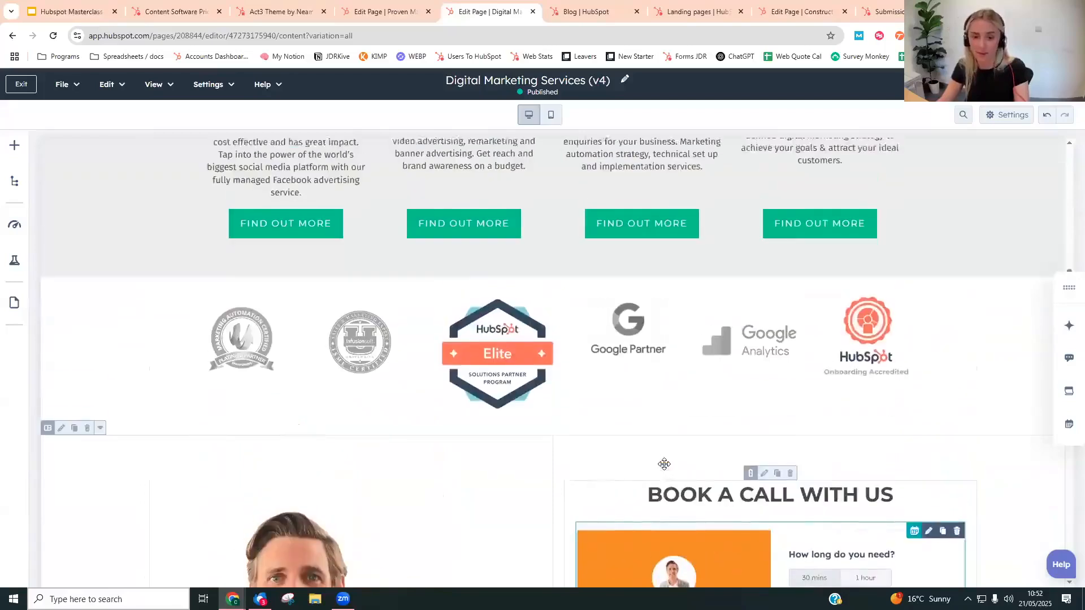
left_click(21, 147)
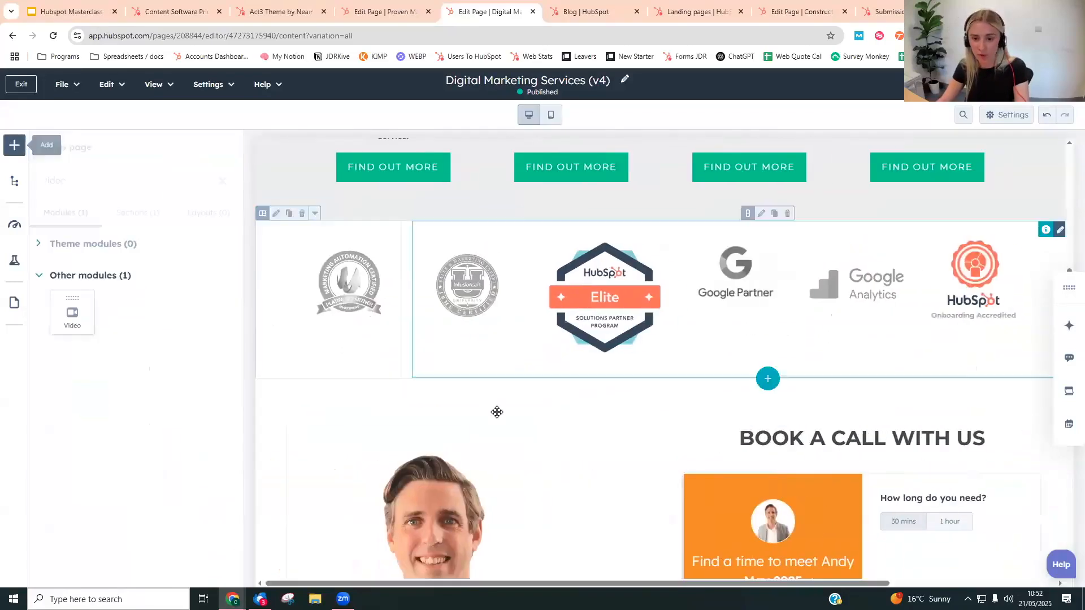
left_click_drag(97, 176, 3, 182)
type("form")
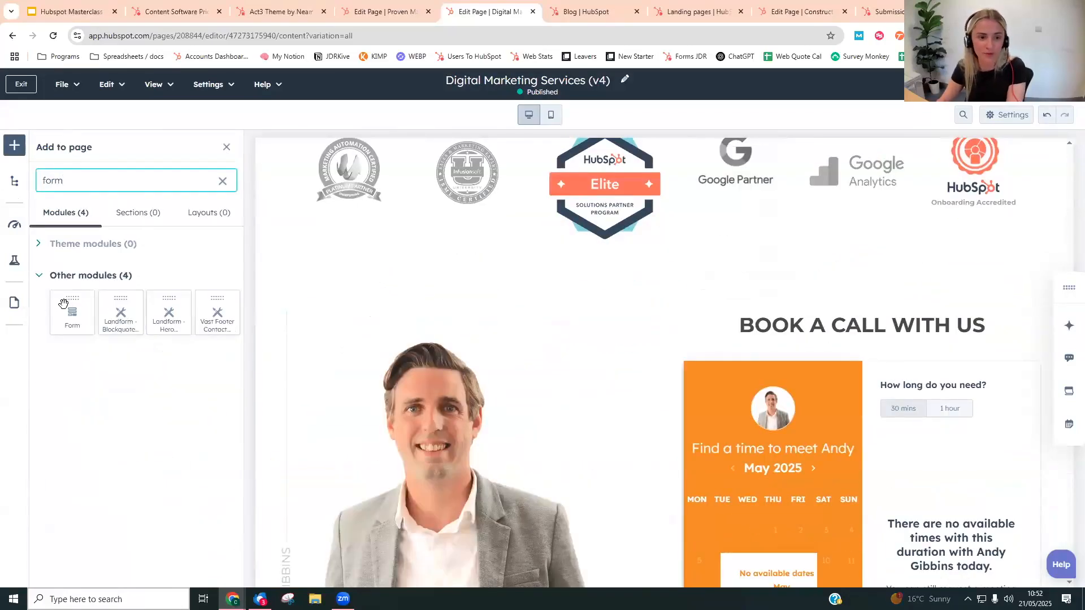
left_click_drag(65, 308, 500, 267)
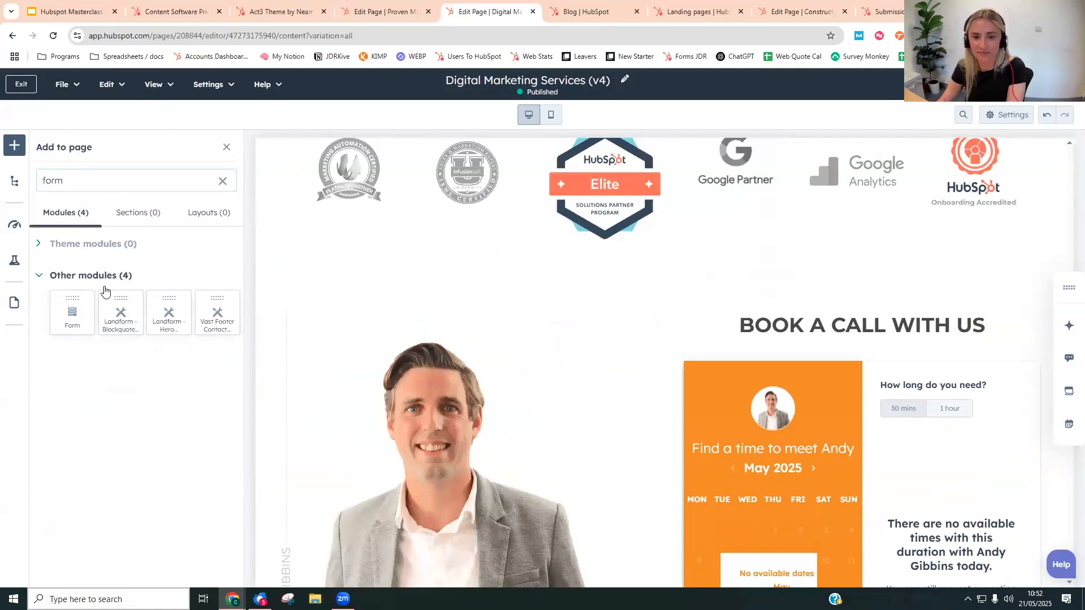
- Assign the form "HubSpot Masterclass Webinar: HubSpot Websites" to the new Form module and apply the changes
left_click(157, 307)
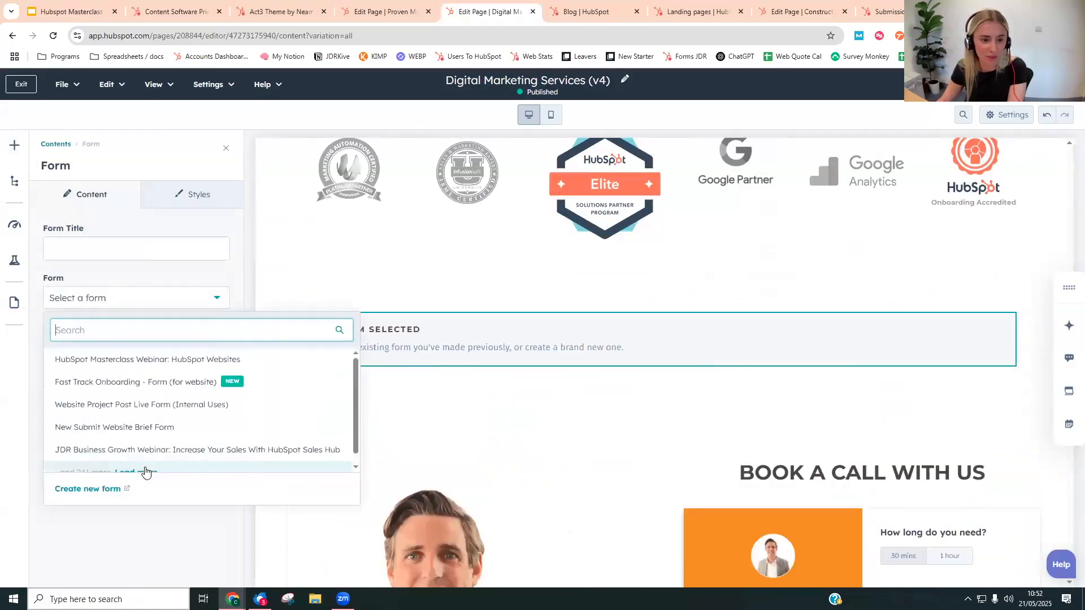
left_click(186, 361)
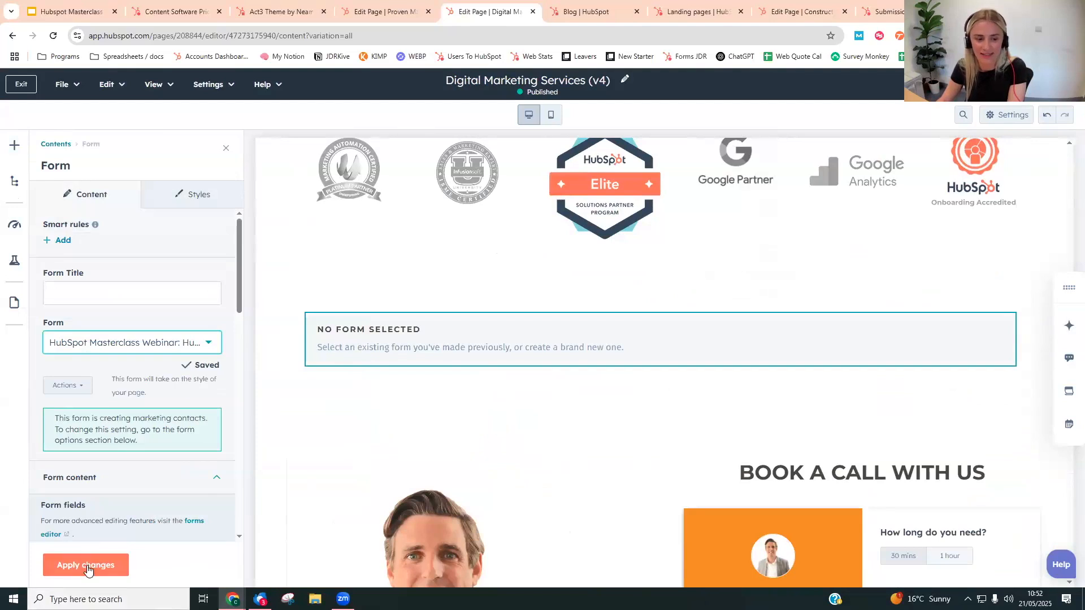
left_click(88, 566)
left_click(227, 150)
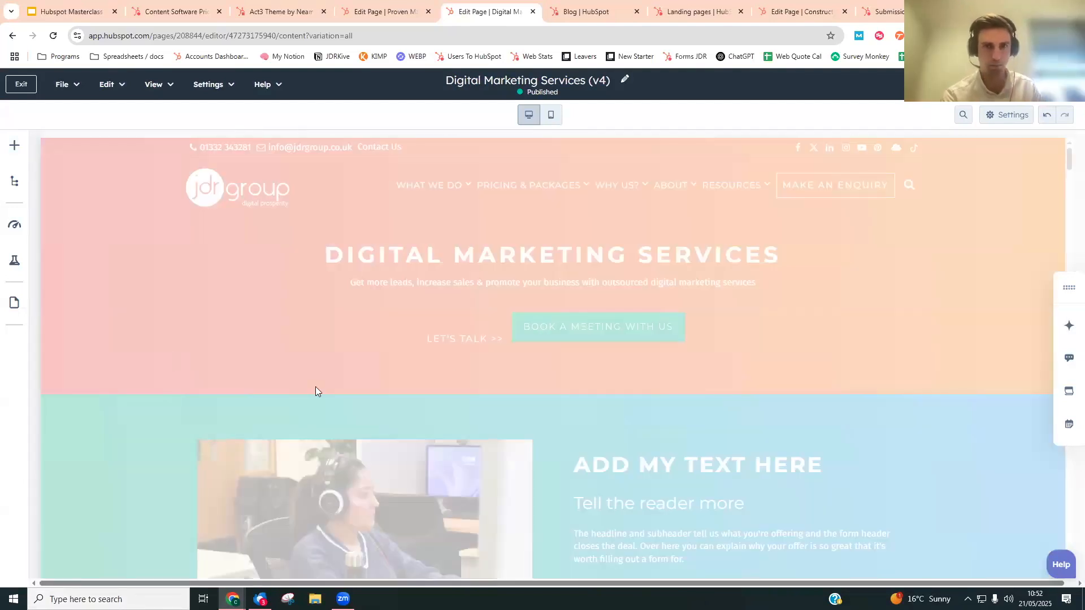
- Review the added sign-up form, then the video and gradient sections higher up the page
scroll(247, 328, "down", 17)
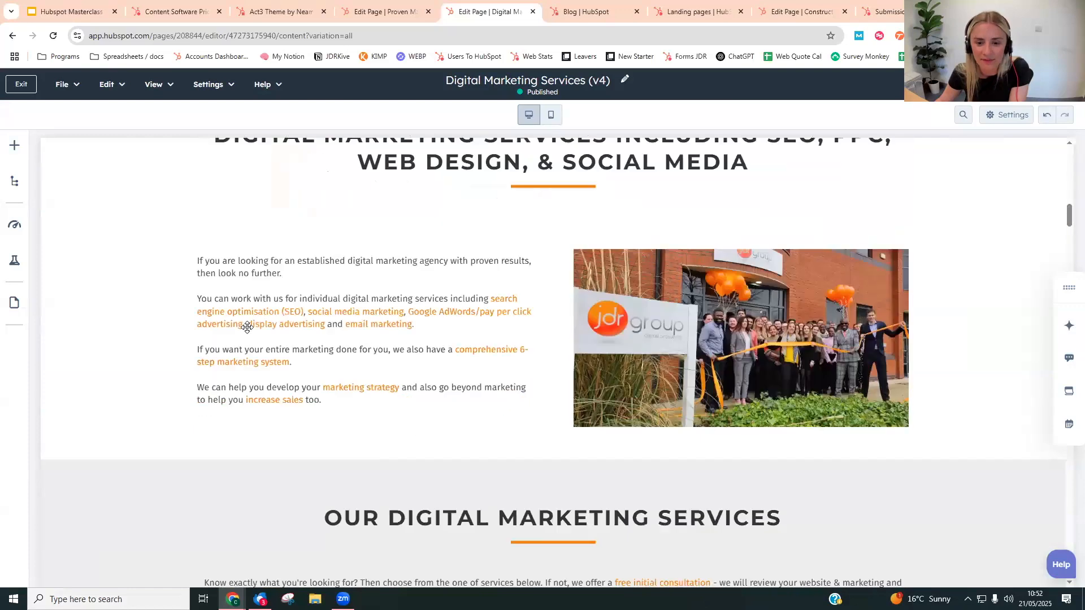
scroll(247, 328, "down", 20)
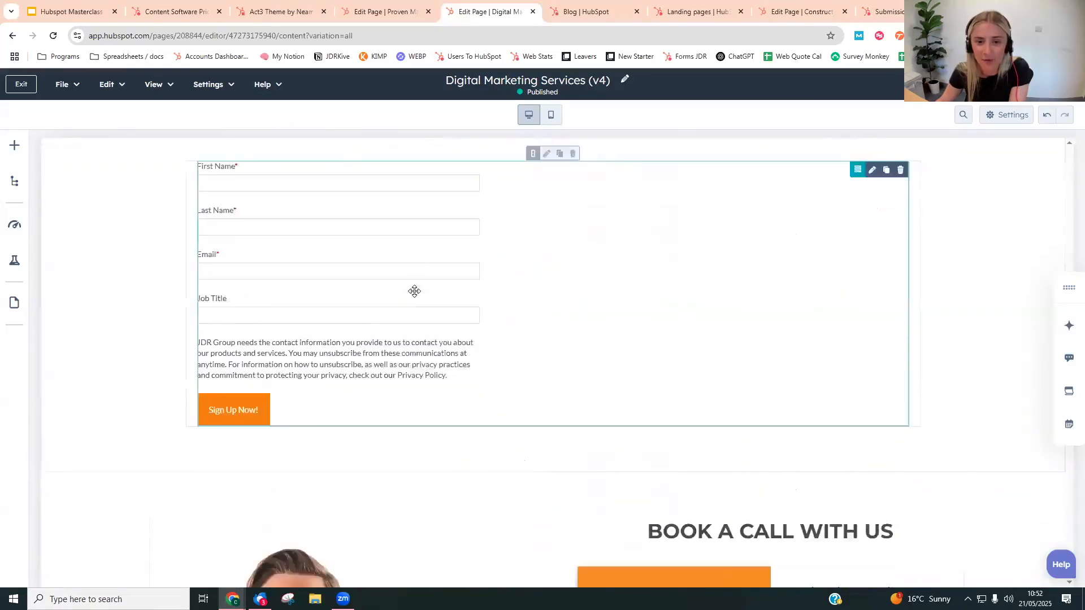
scroll(415, 291, "up", 1)
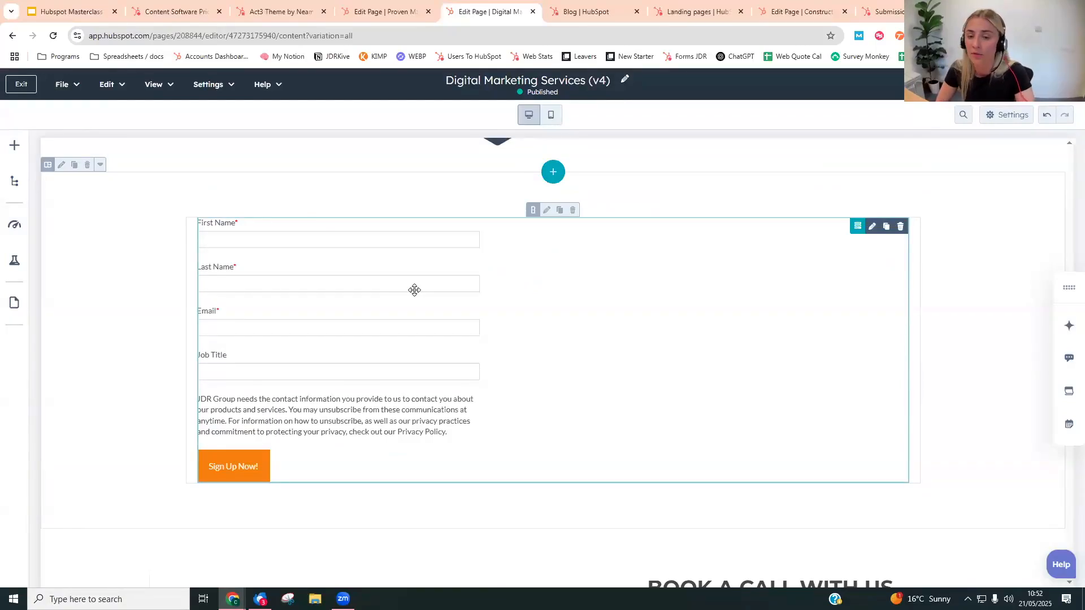
scroll(141, 306, "up", 15)
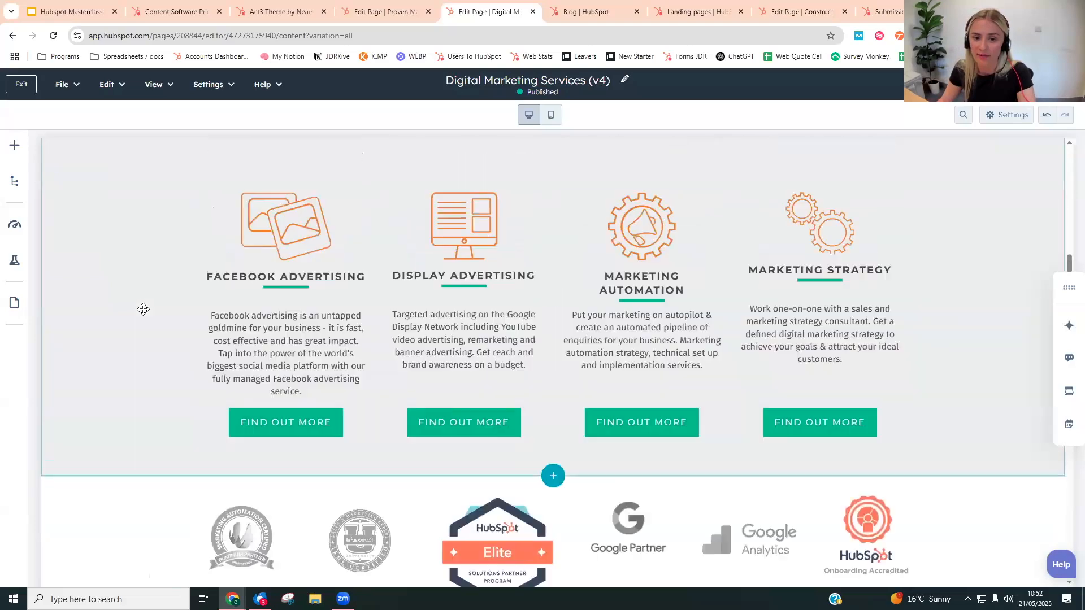
scroll(143, 308, "up", 15)
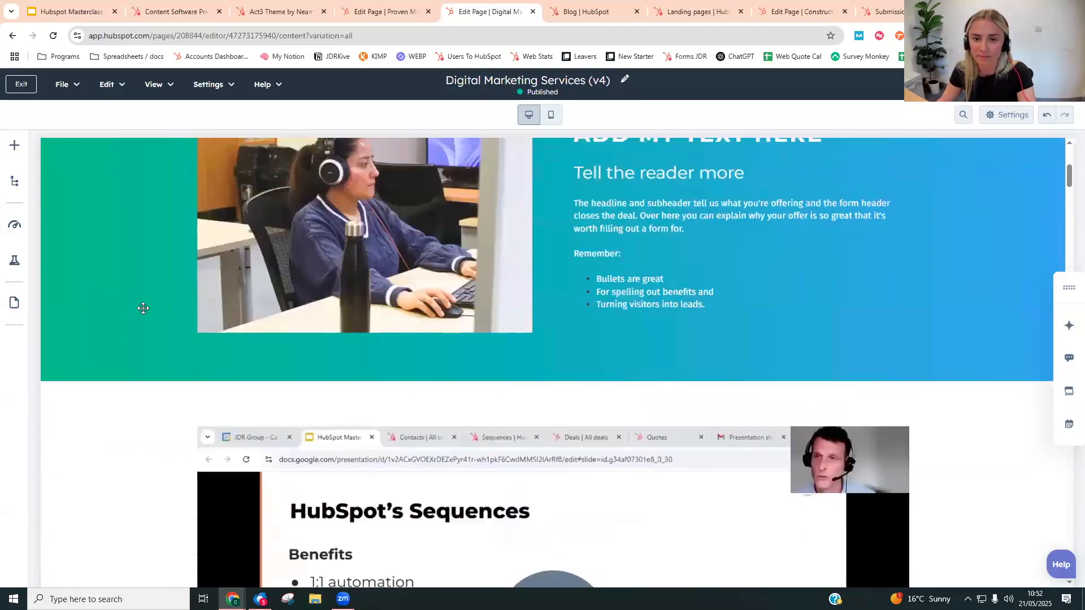
scroll(143, 308, "down", 3)
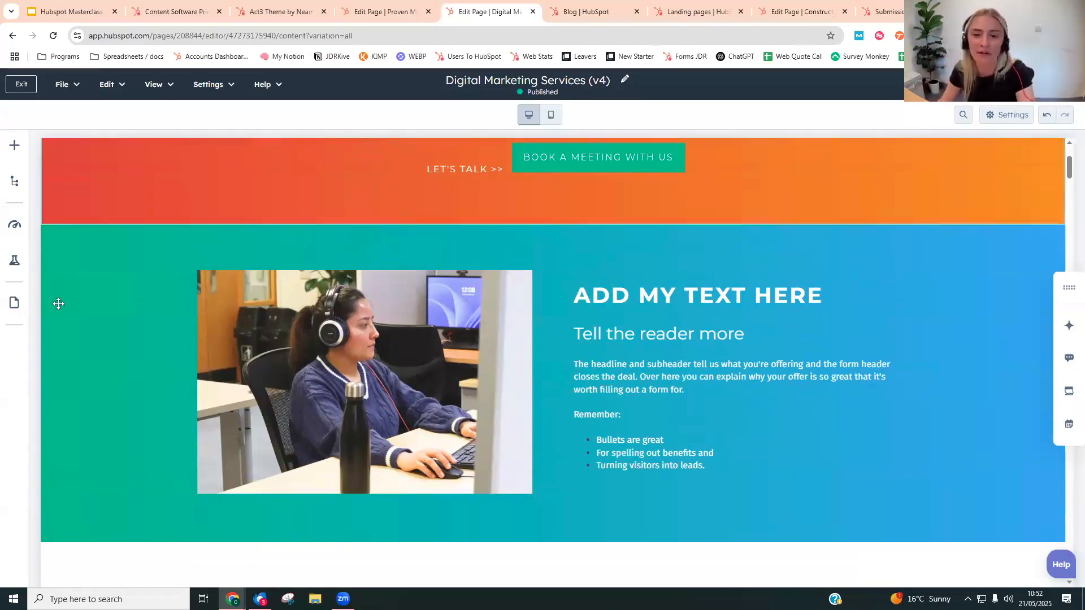
- Open the page's version history, load 15 more entries and preview an earlier version containing the gradient section
scroll(167, 144, "up", 1)
left_click(170, 90)
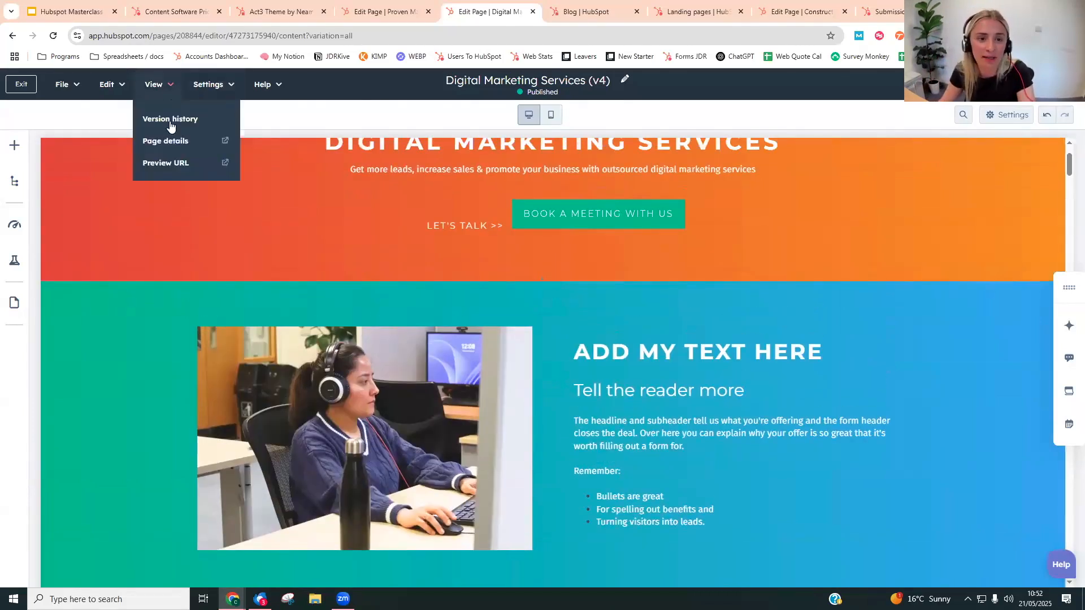
left_click(186, 118)
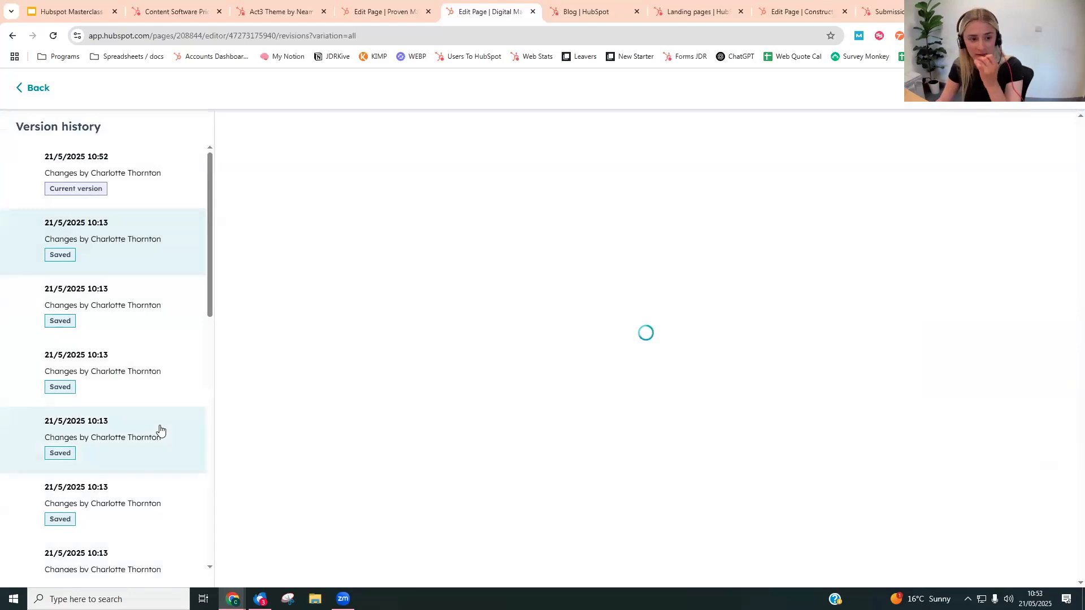
scroll(161, 431, "down", 2)
scroll(158, 430, "down", 8)
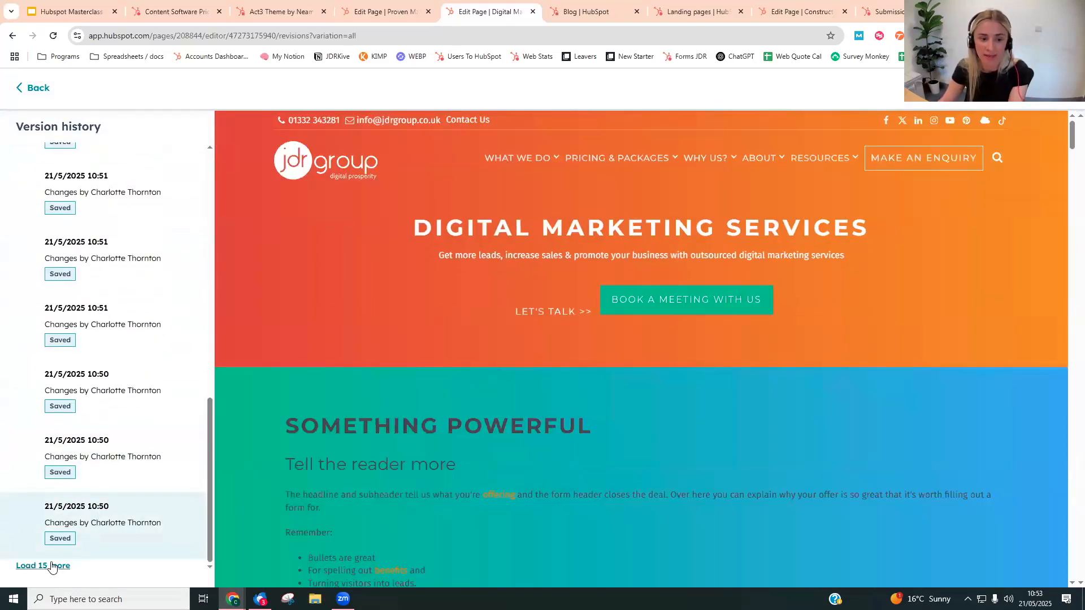
left_click(45, 565)
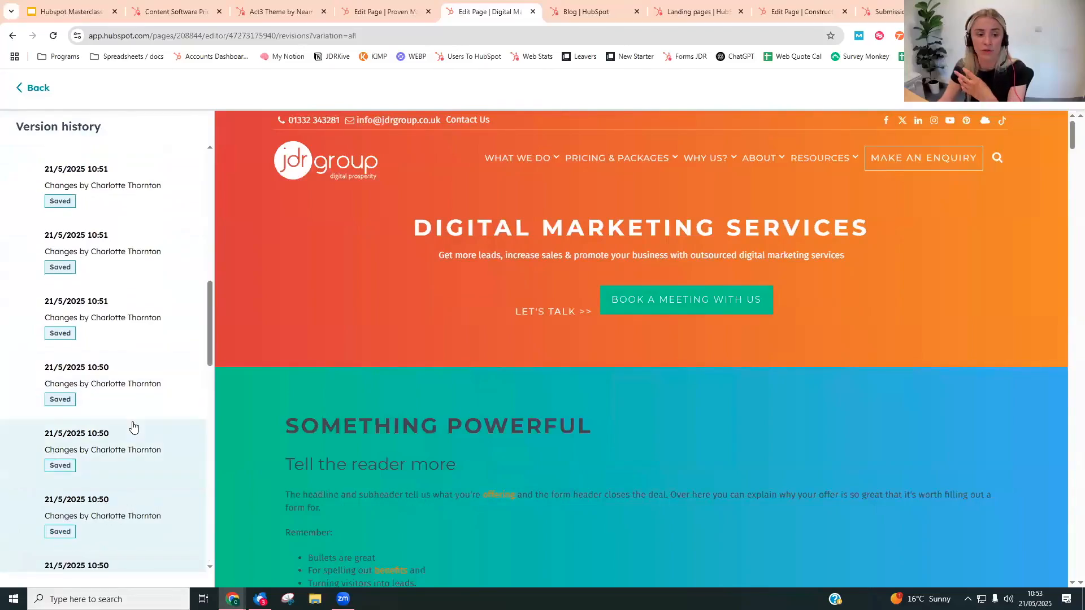
- Preview an older saved version of the page from before the gradient section, and return to the page editor without restoring it
scroll(153, 384, "down", 2)
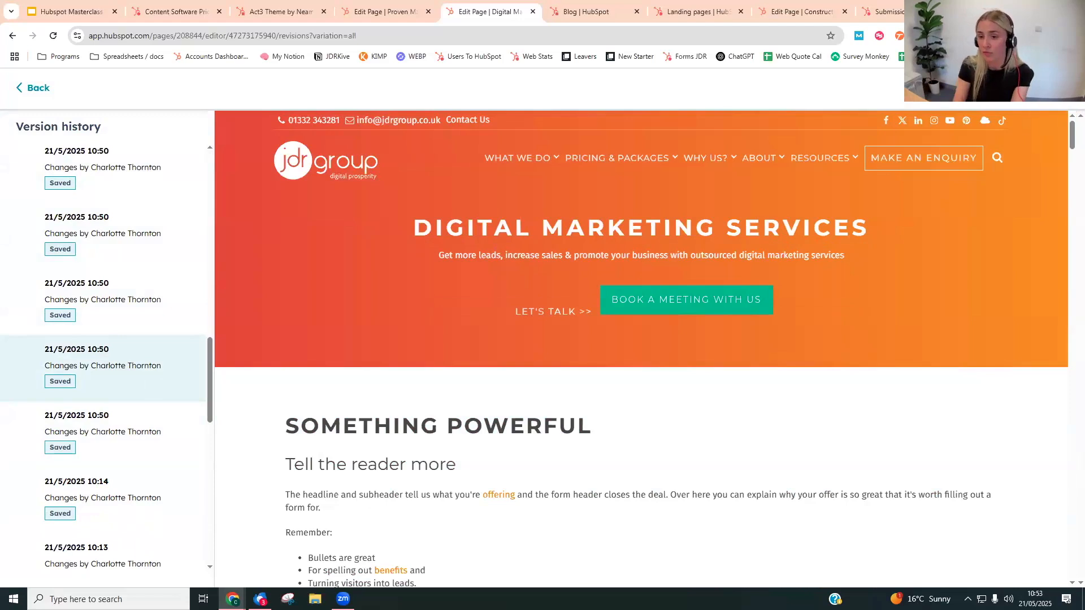
left_click(33, 88)
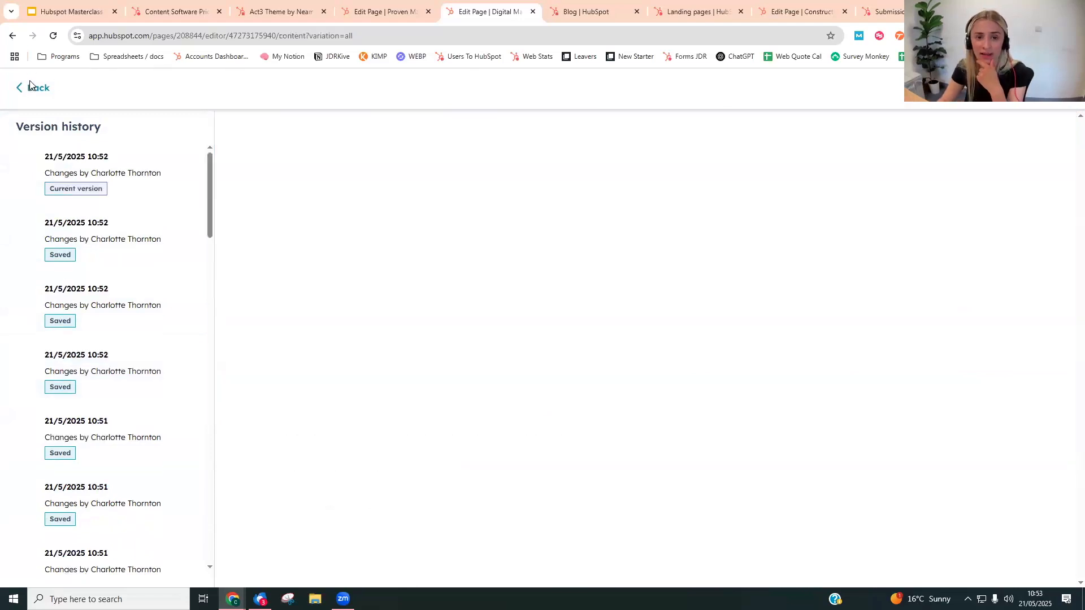
- Open the Digital Marketing Services page's general settings and look through the fields they contain
left_click(212, 84)
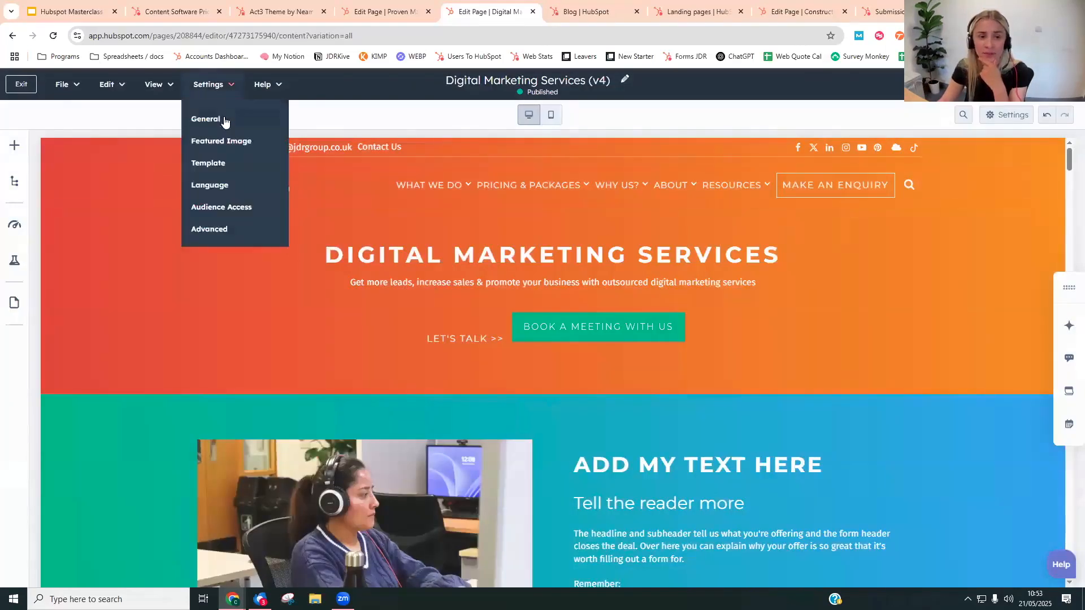
left_click(226, 118)
left_click_drag(588, 215, 678, 235)
scroll(707, 232, "down", 1)
triple_click(427, 211)
left_click_drag(600, 317, 500, 315)
triple_click(620, 370)
- Preview the page at mobile size and examine how the hero, image-and-text and video sections stack
left_click(820, 121)
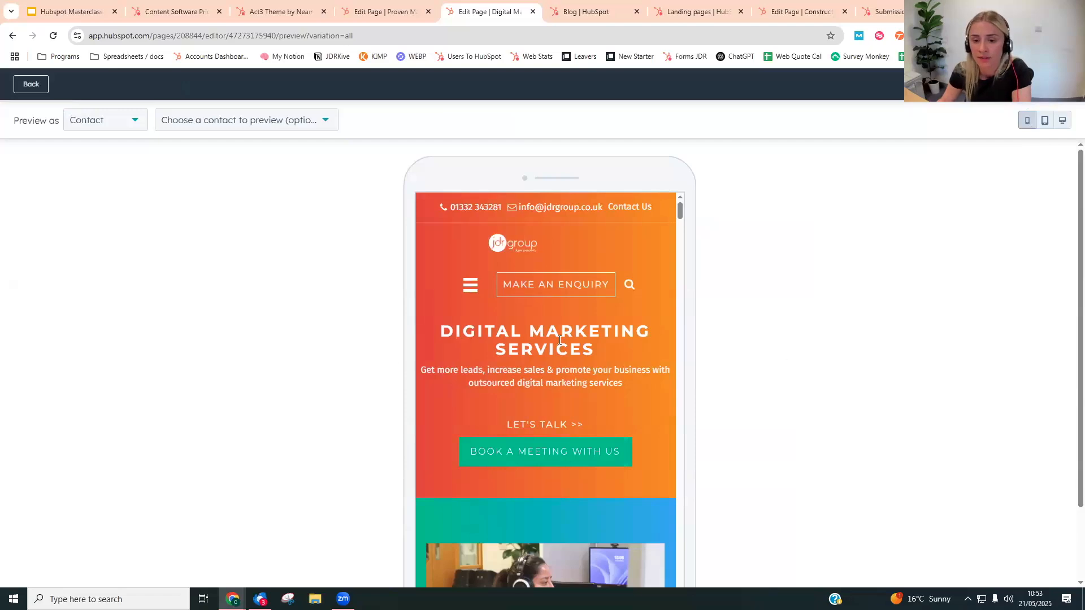
scroll(559, 339, "down", 15)
scroll(560, 340, "up", 10)
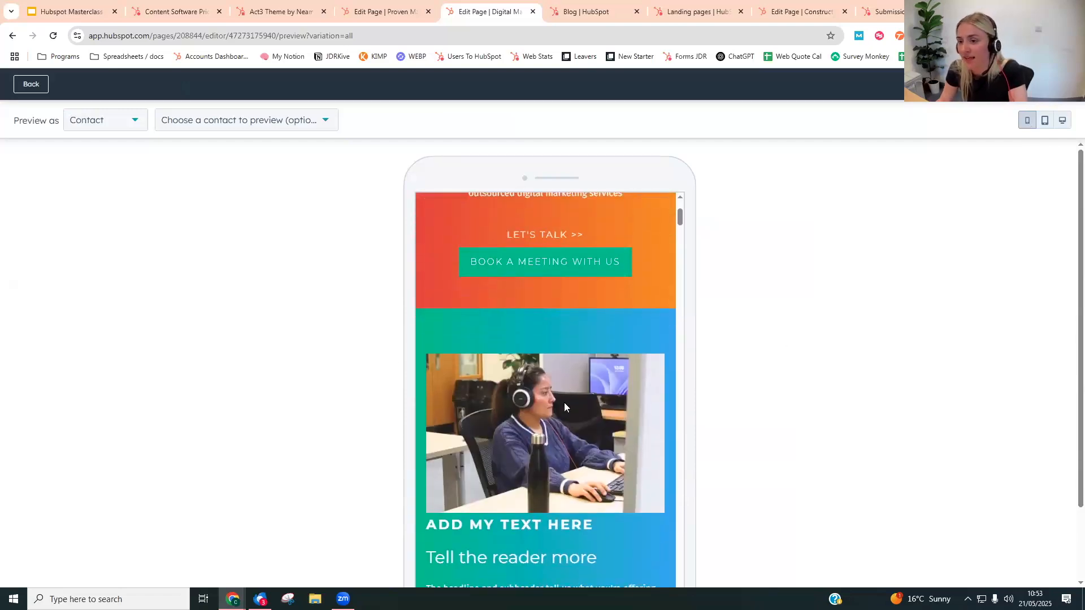
scroll(565, 404, "down", 2)
scroll(564, 404, "down", 1)
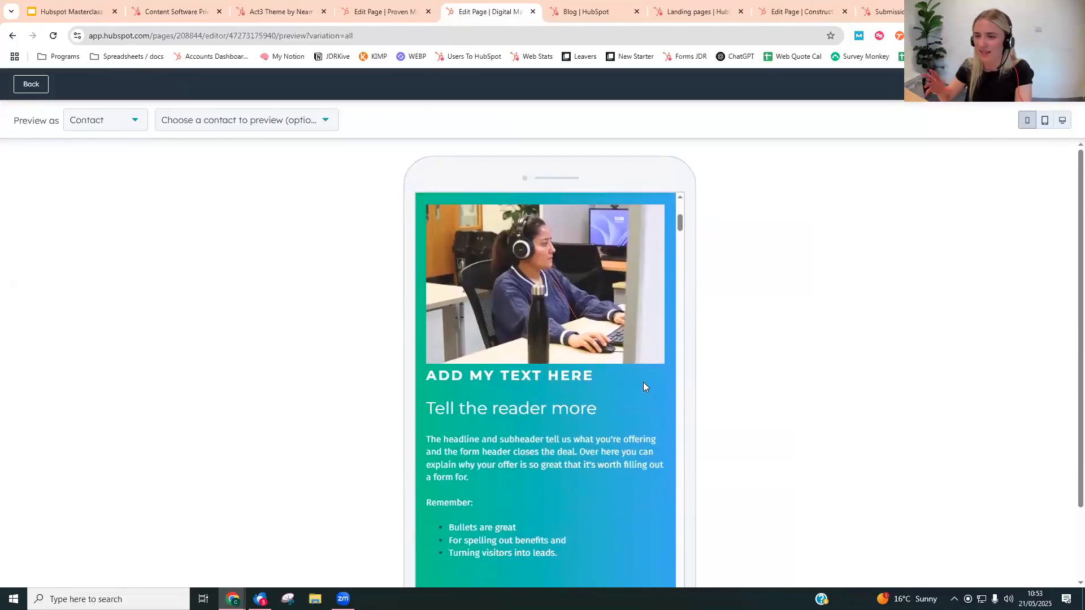
scroll(536, 388, "up", 2)
scroll(543, 397, "down", 4)
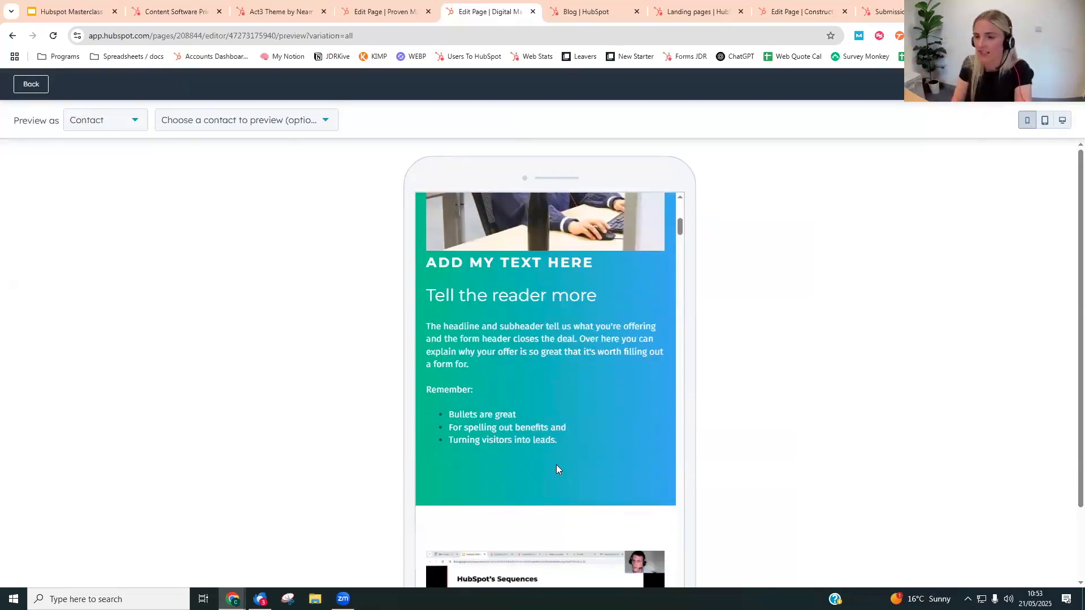
scroll(549, 396, "down", 4)
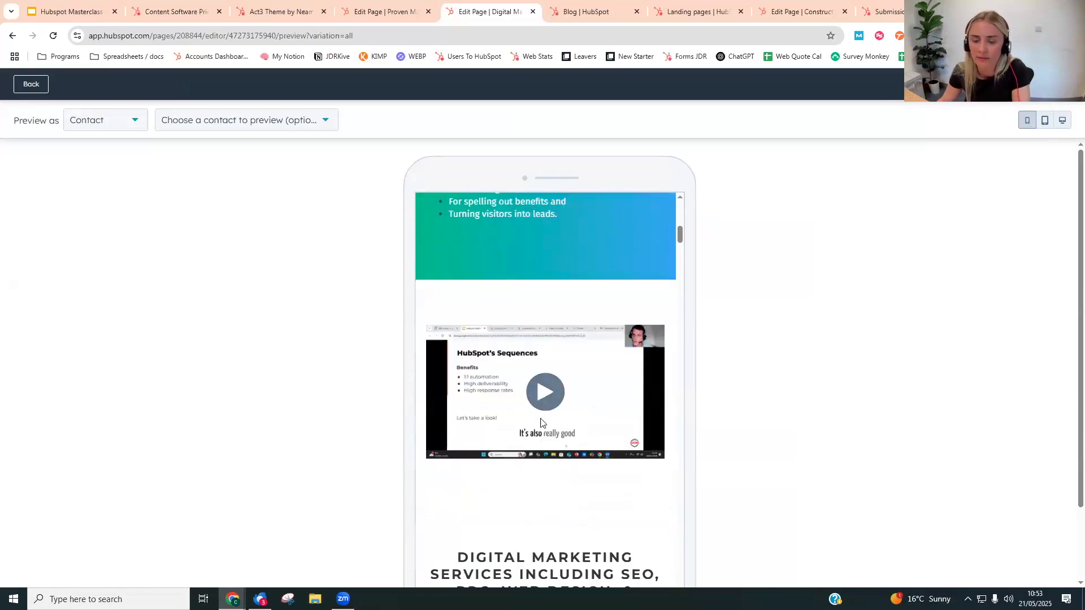
scroll(540, 425, "down", 2)
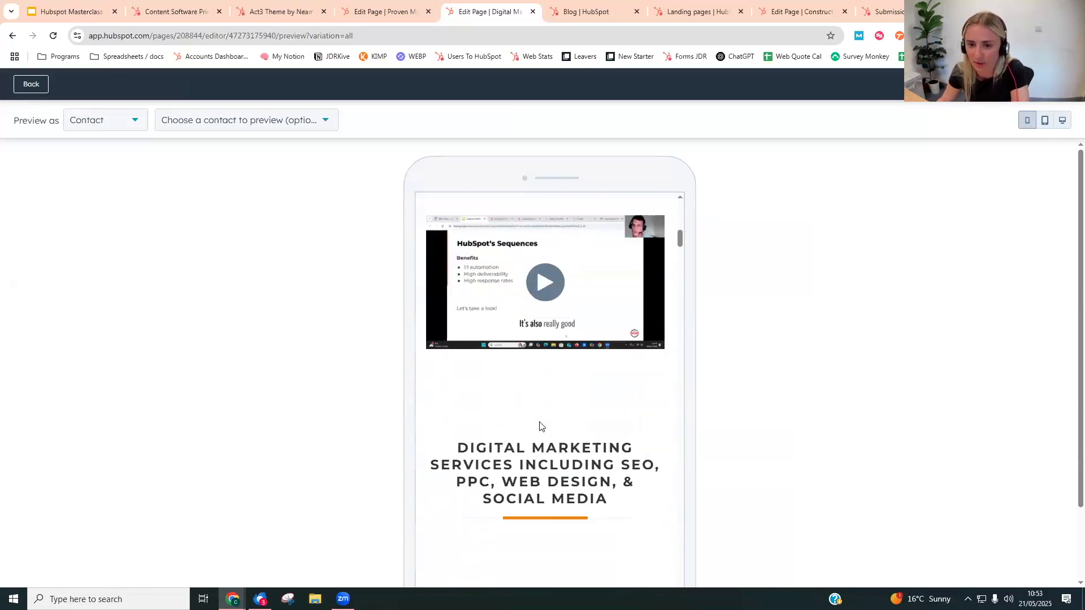
scroll(538, 427, "up", 6)
scroll(519, 418, "up", 3)
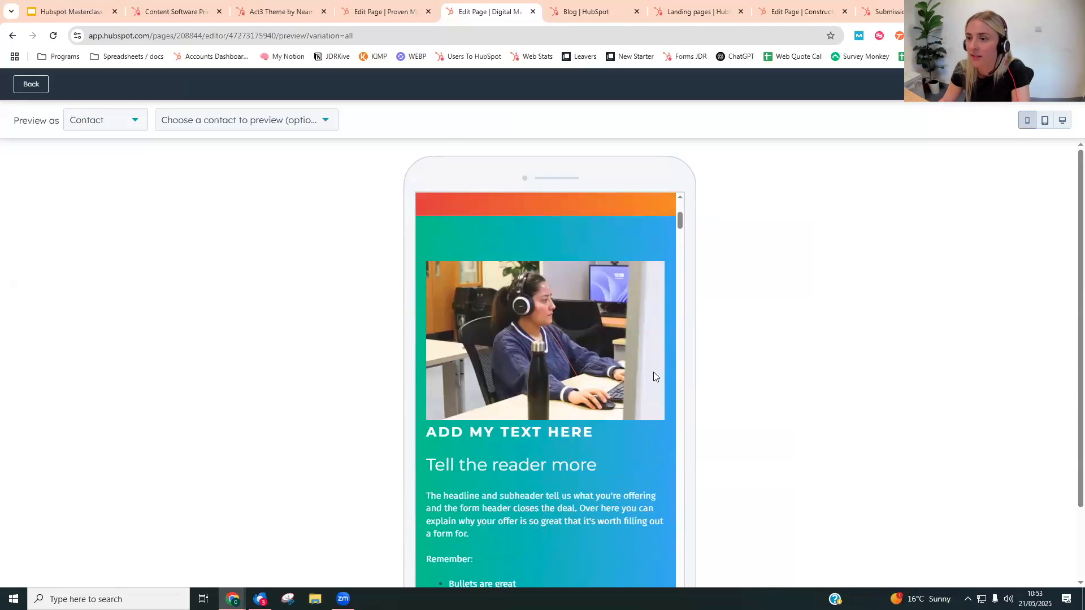
- Preview the page at tablet and desktop sizes, and return to the page editor
left_click(1045, 120)
left_click(1062, 120)
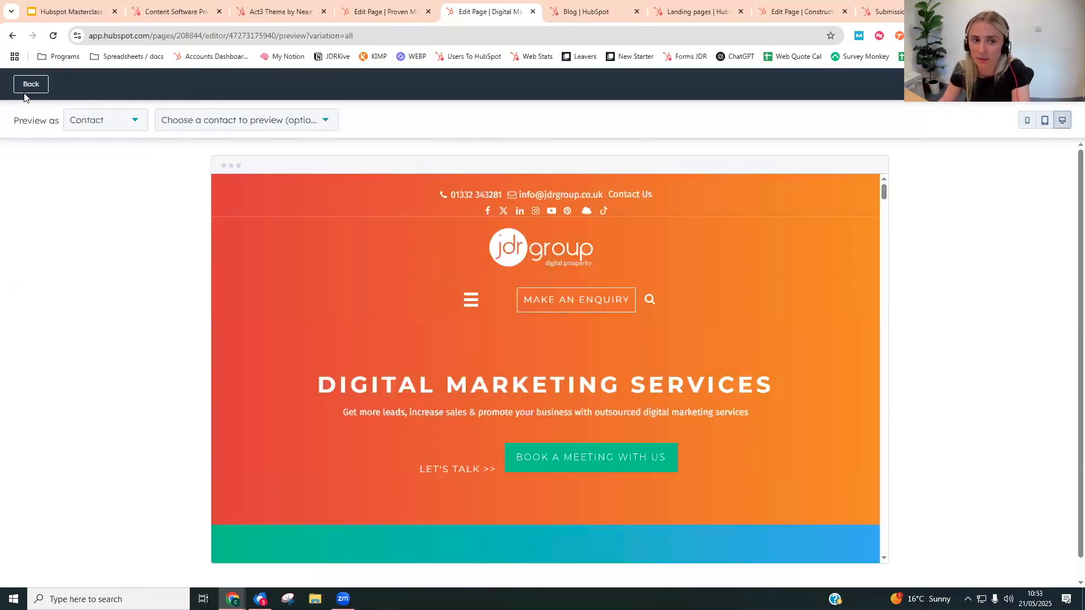
left_click(27, 90)
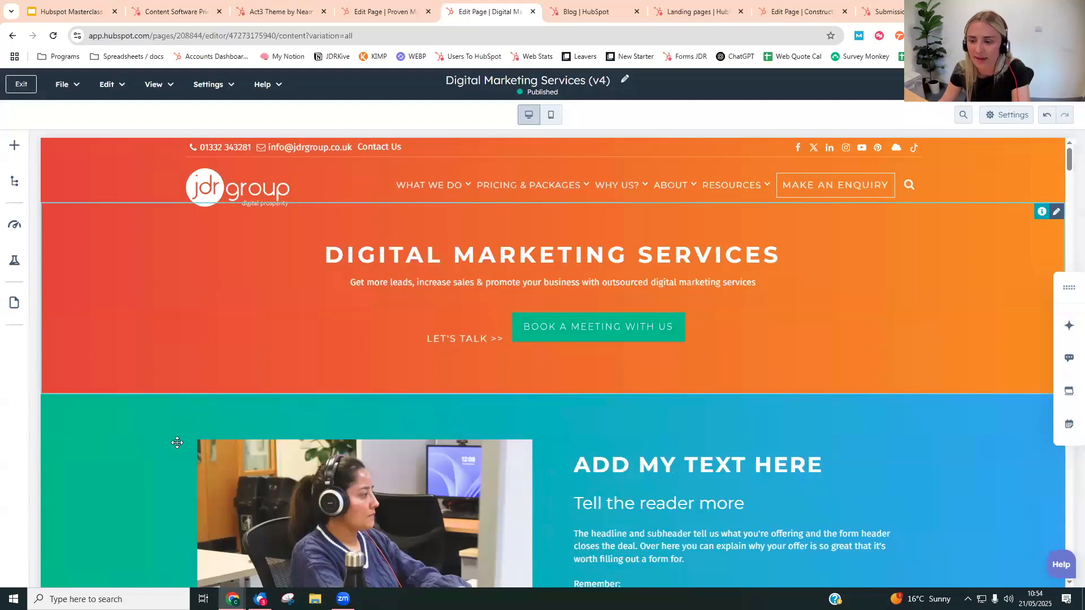
- Switch to the webinar presentation in Google Slides and show the Blog slide
scroll(177, 443, "down", 2)
scroll(520, 443, "down", 1)
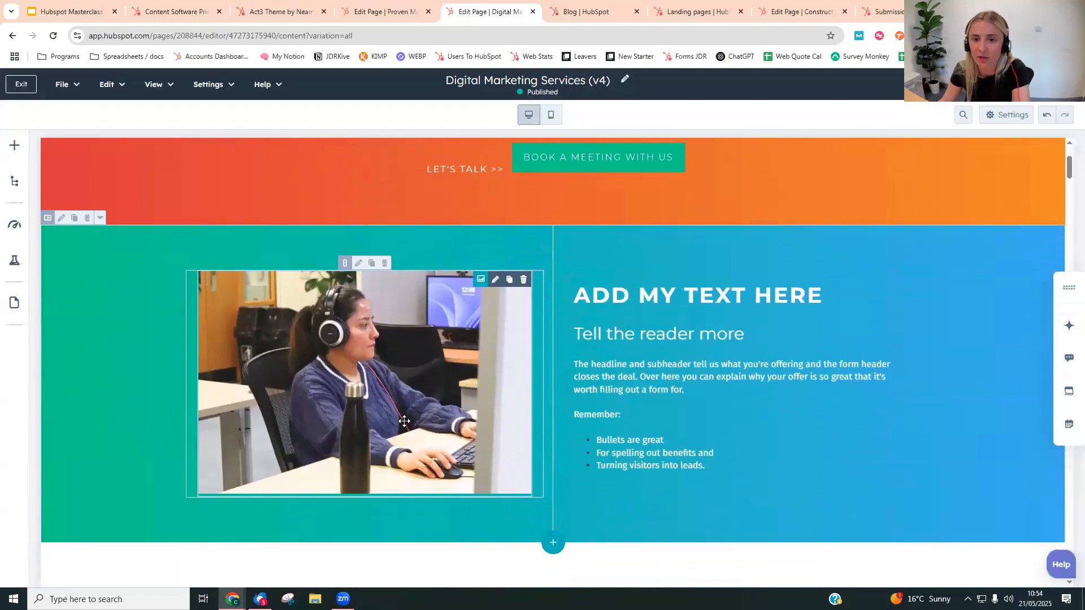
left_click(70, 11)
scroll(97, 413, "down", 1)
left_click(77, 370)
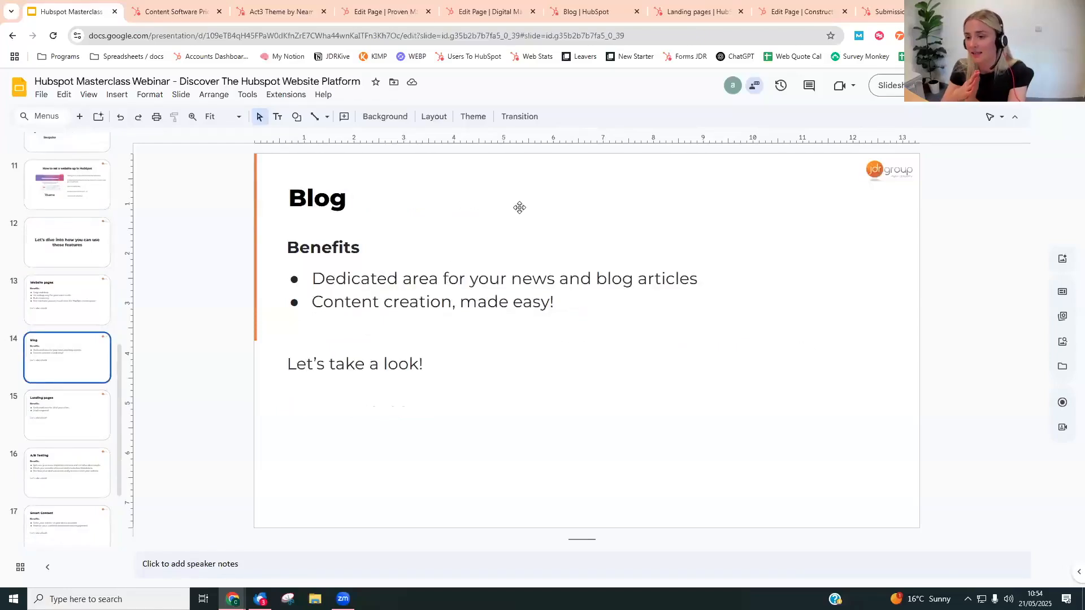
- Switch to HubSpot's blog posts overview, show where Blog sits among the Content tools, and look over the posts
left_click(600, 6)
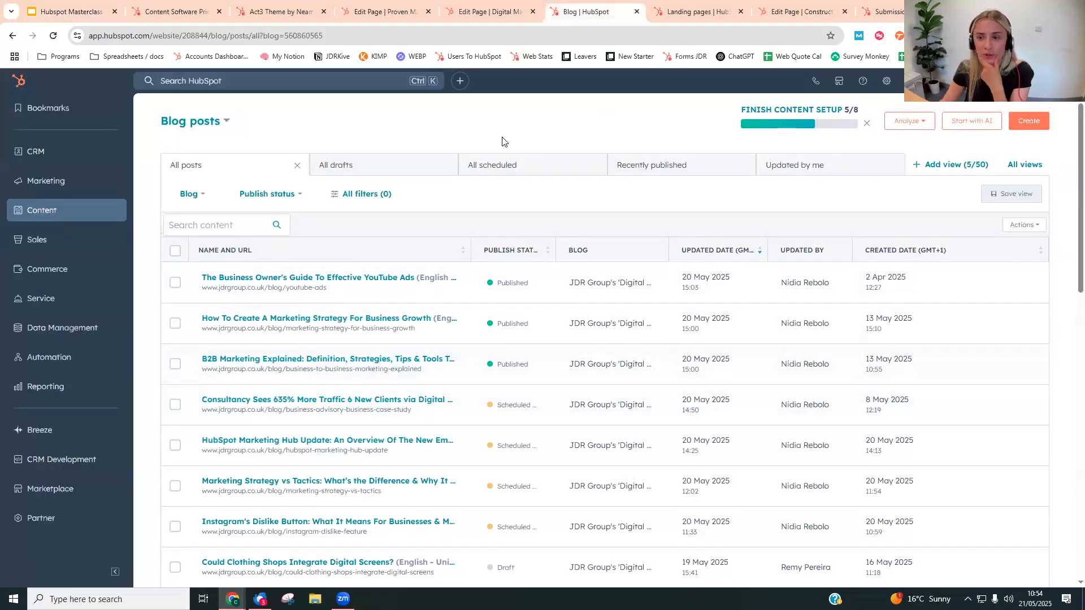
left_click(95, 212)
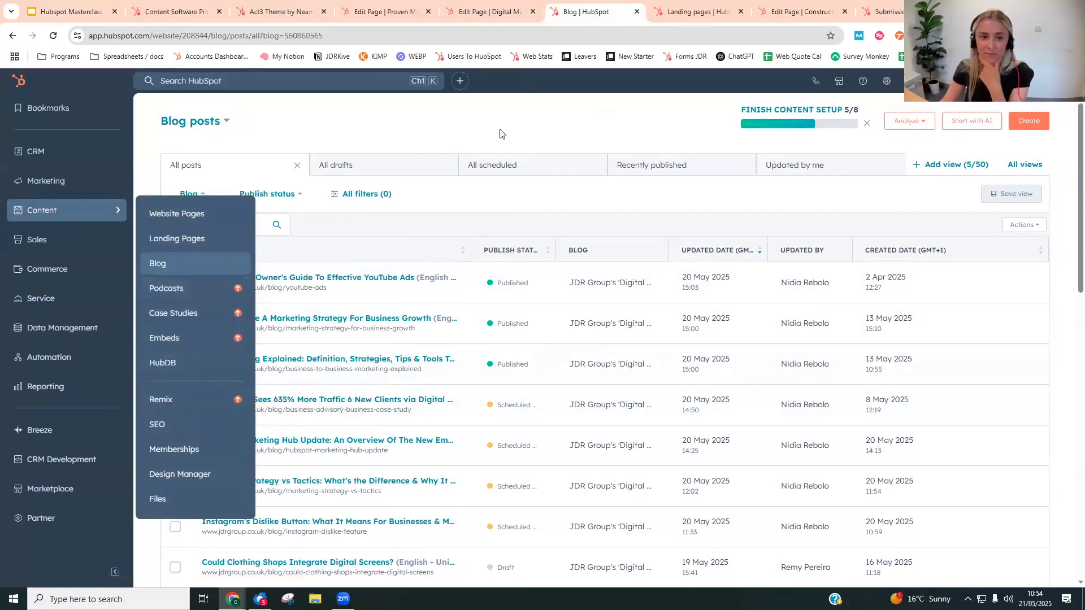
scroll(291, 391, "down", 1)
scroll(285, 362, "up", 1)
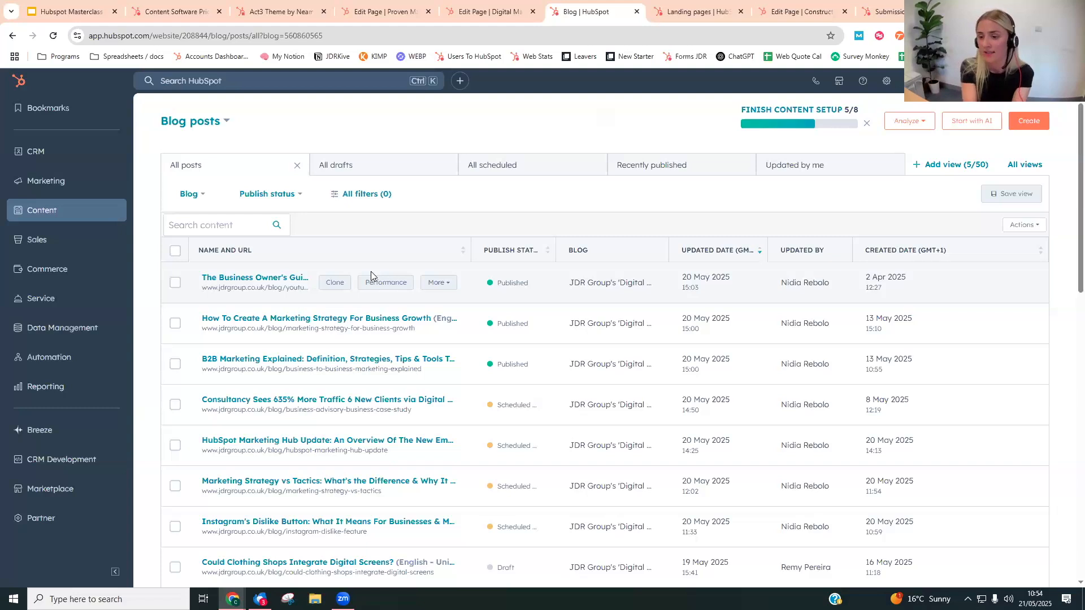
- Open the post "The Business Owner's Guide To Effective YouTube Ads" and examine its header image, global sidebar content and subscription form
left_click(265, 278)
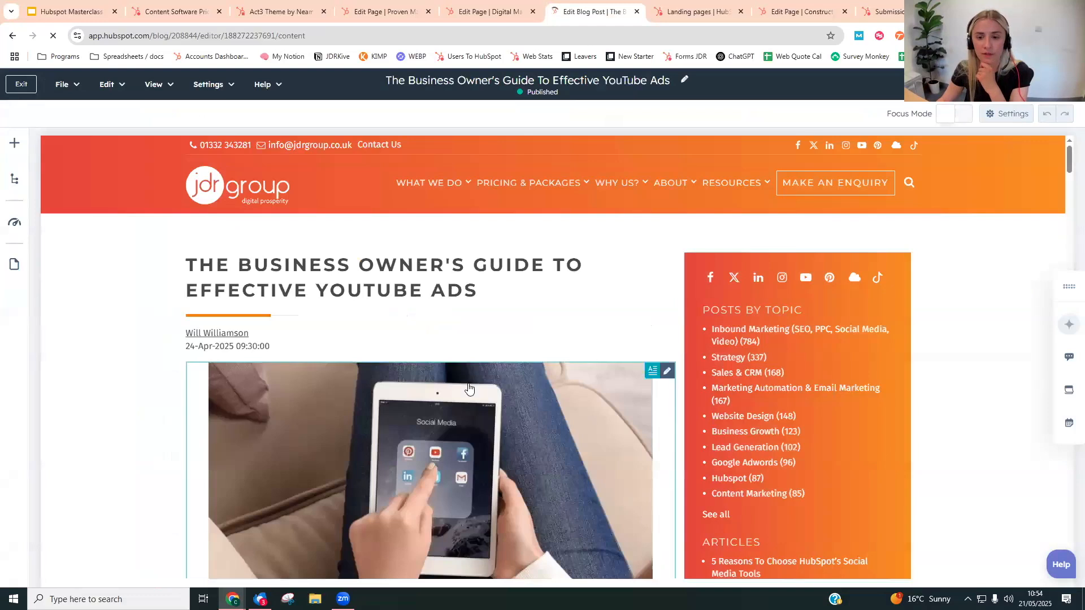
scroll(794, 407, "down", 1)
scroll(791, 399, "down", 3)
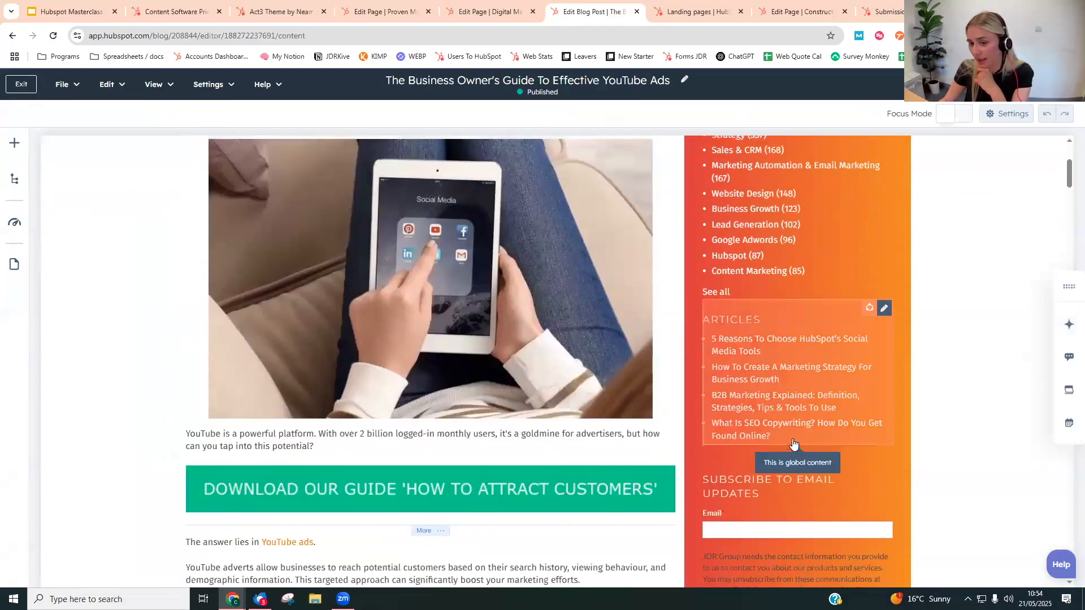
scroll(758, 325, "up", 2)
scroll(805, 304, "down", 4)
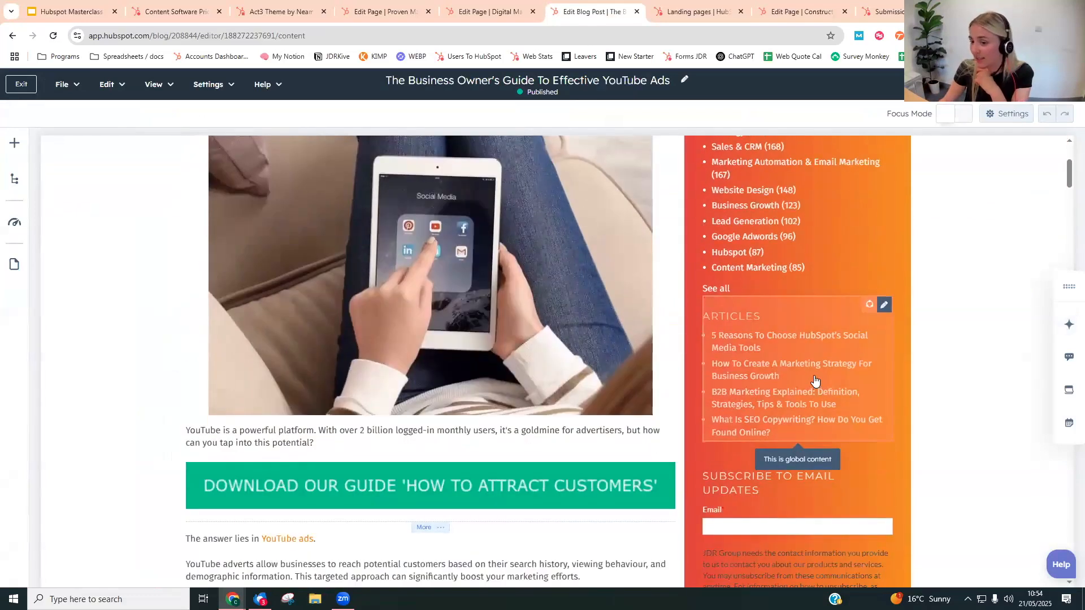
scroll(773, 407, "down", 3)
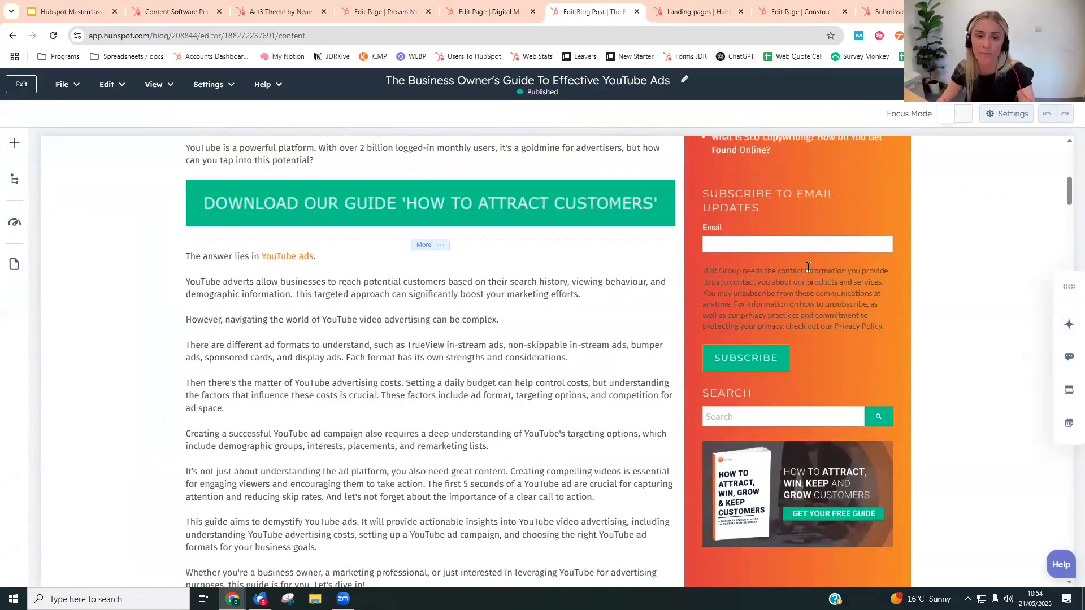
- Examine the post's article text and the "How to attract, win, keep & grow customers" call-to-action banner at its end
scroll(480, 192, "up", 3)
scroll(435, 339, "down", 15)
scroll(433, 360, "down", 20)
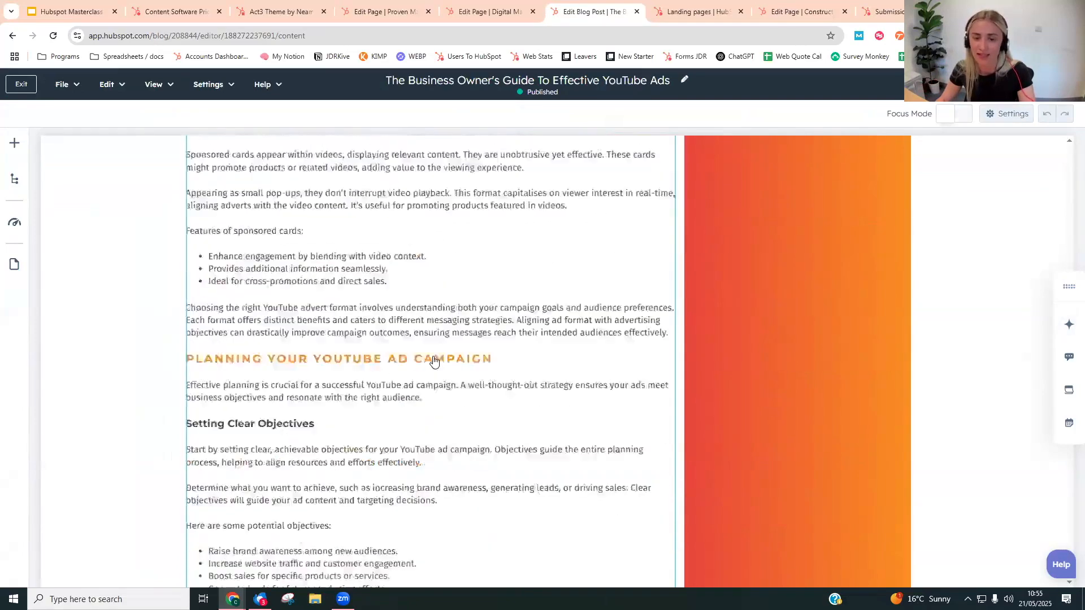
scroll(434, 361, "down", 20)
scroll(433, 361, "down", 20)
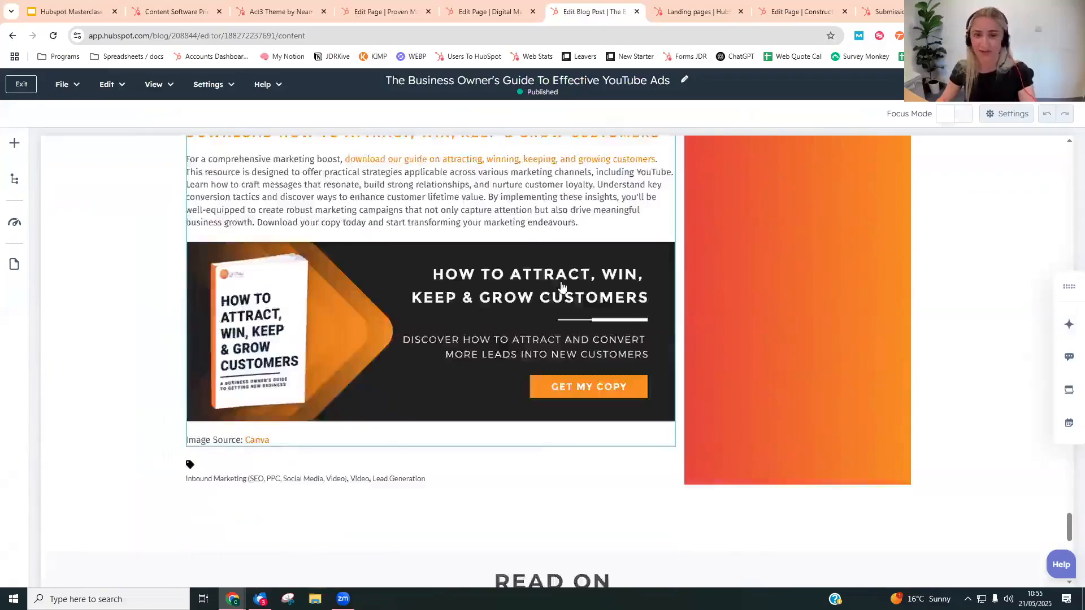
left_click(475, 346)
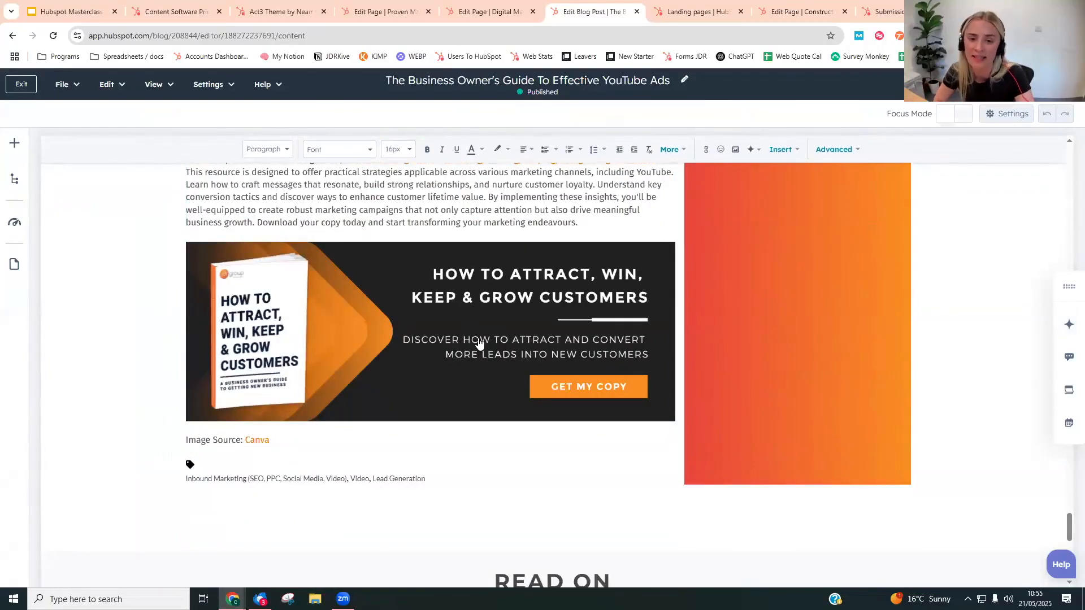
scroll(462, 328, "up", 20)
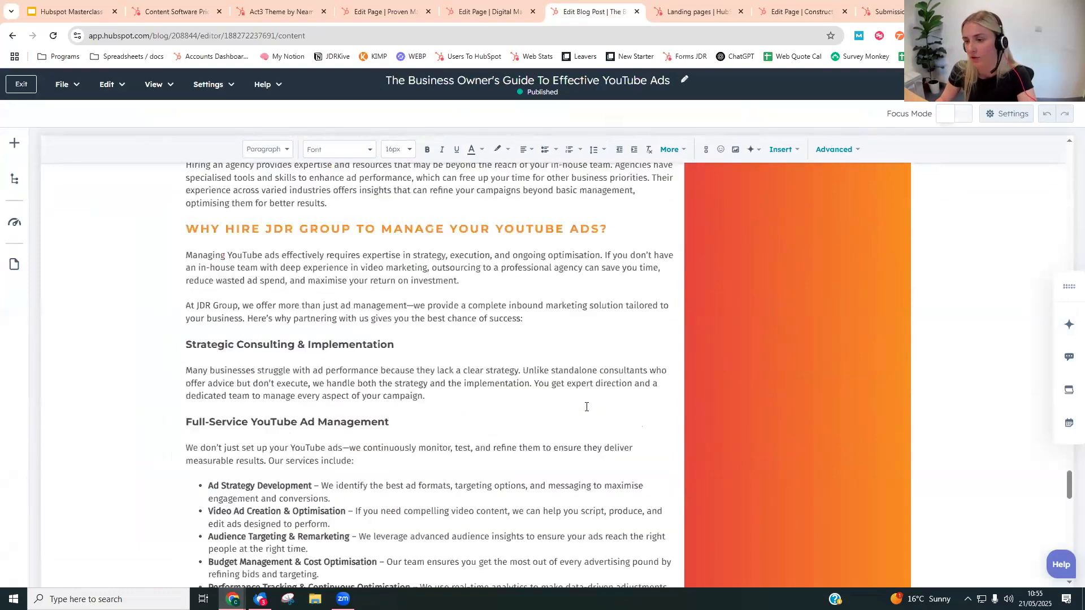
scroll(585, 406, "up", 20)
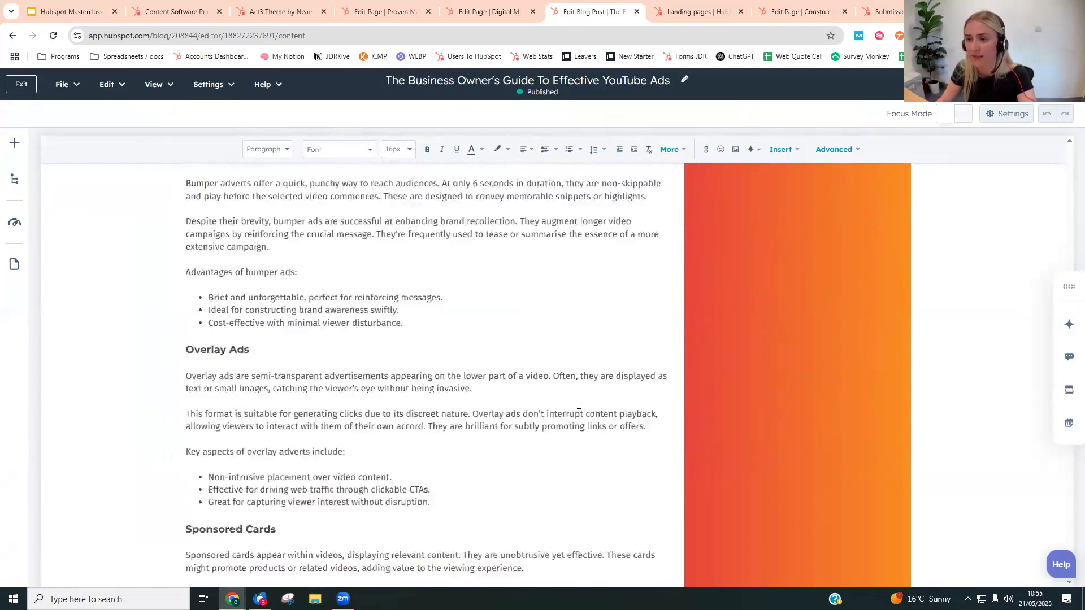
- Leave the post editor and filter the blog posts by Case Studies and JDR Group's 'Digital Prosperity' Blog
left_click(20, 84)
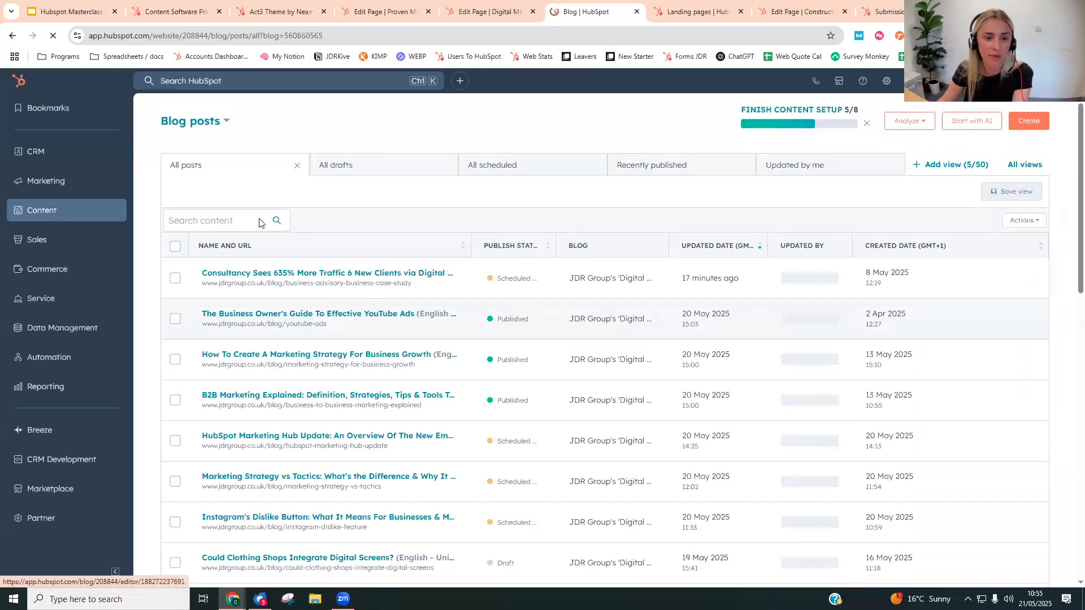
left_click(198, 196)
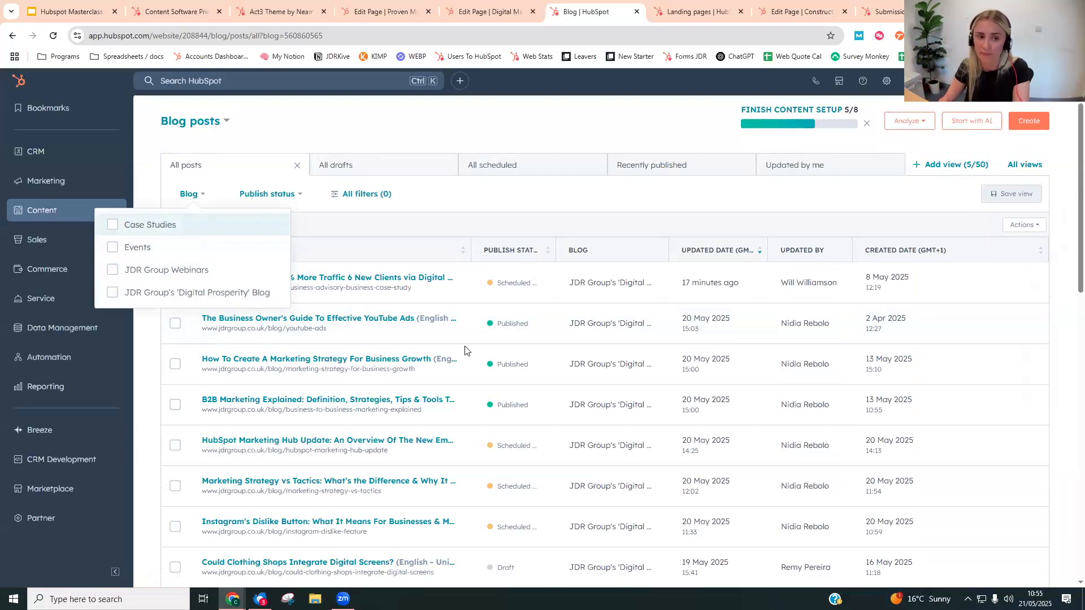
left_click(544, 223)
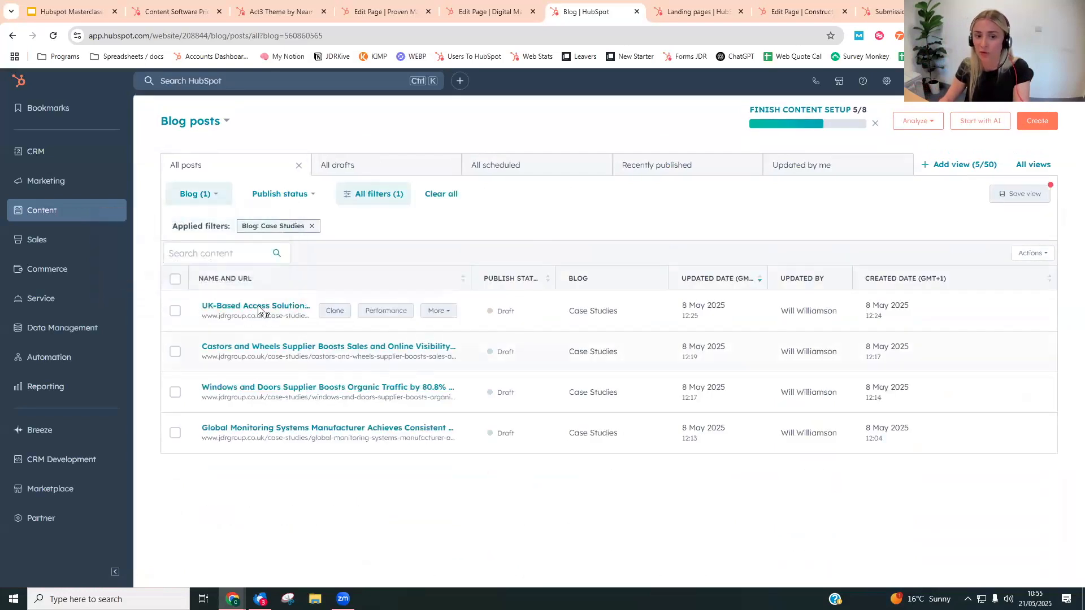
left_click(216, 195)
left_click(193, 292)
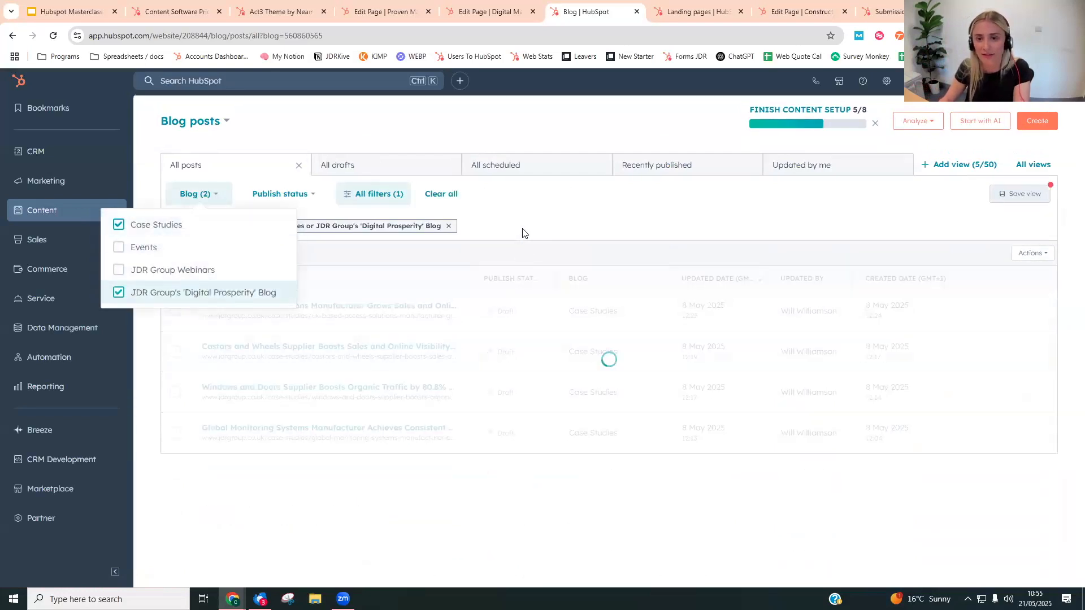
left_click(524, 233)
scroll(619, 356, "down", 2)
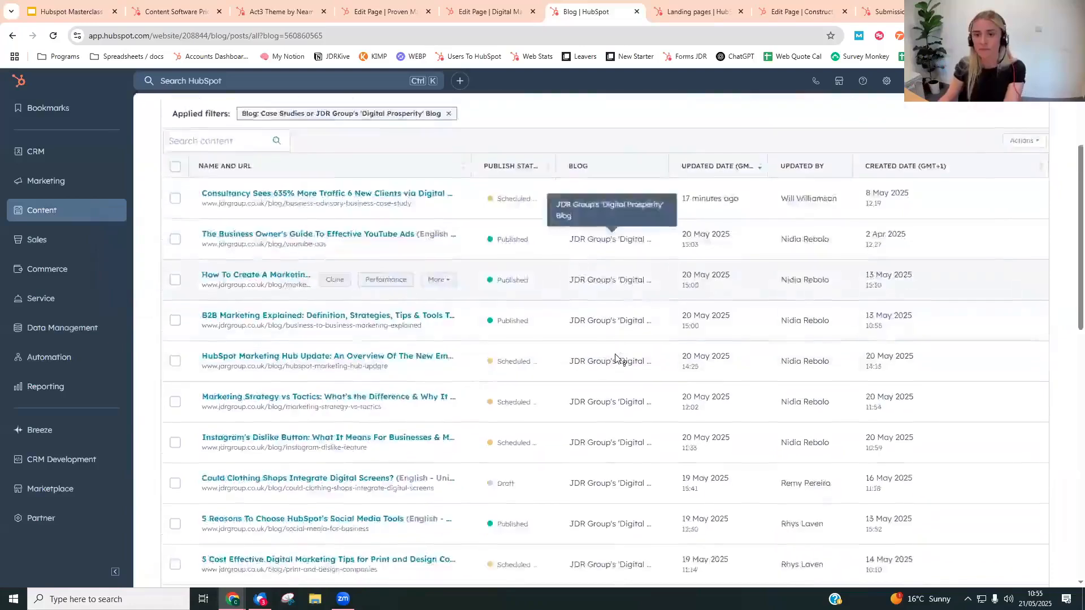
scroll(618, 357, "up", 2)
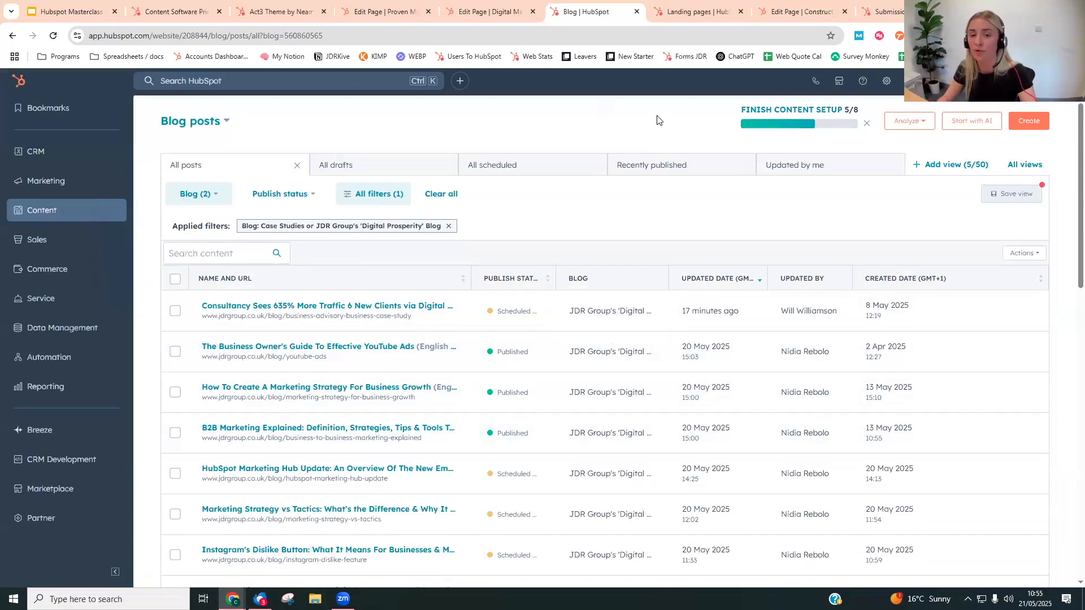
- Switch to the Act3 theme's marketplace listing and go back to the overview at its beginning
left_click(275, 4)
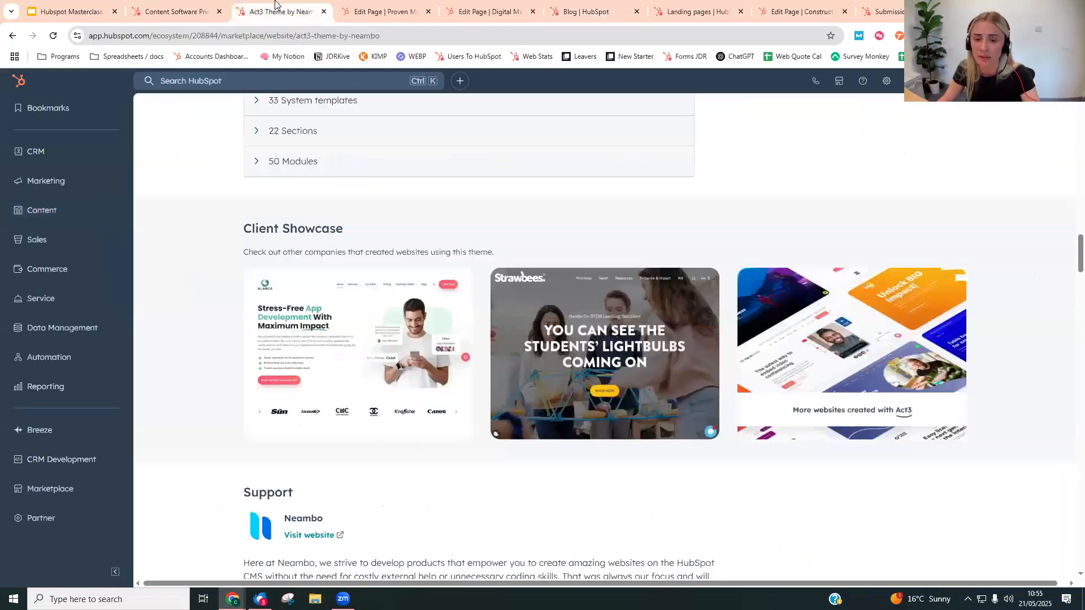
scroll(570, 339, "up", 15)
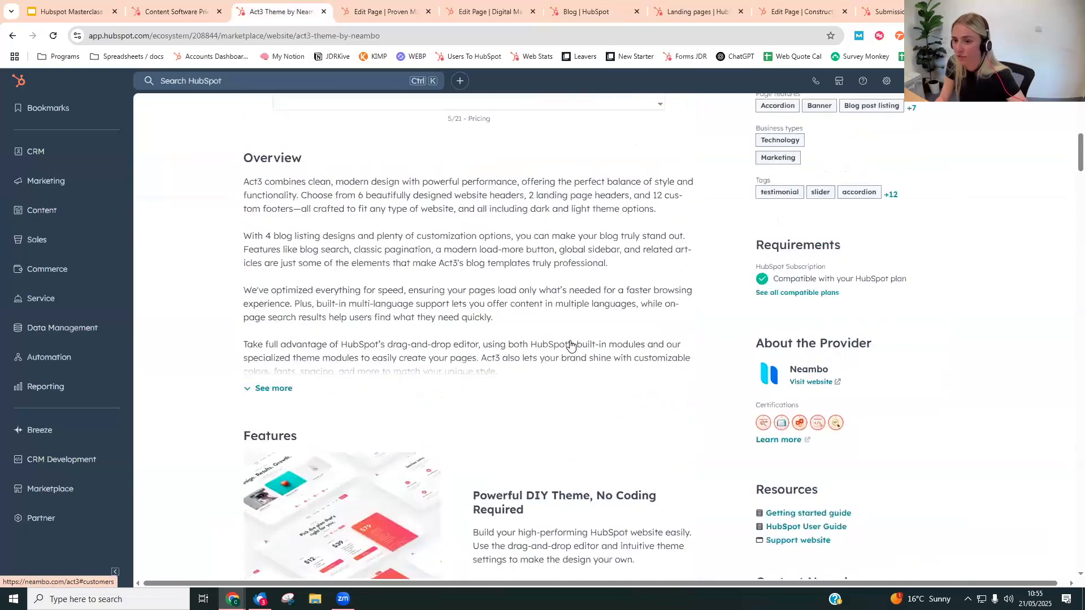
scroll(570, 345, "up", 7)
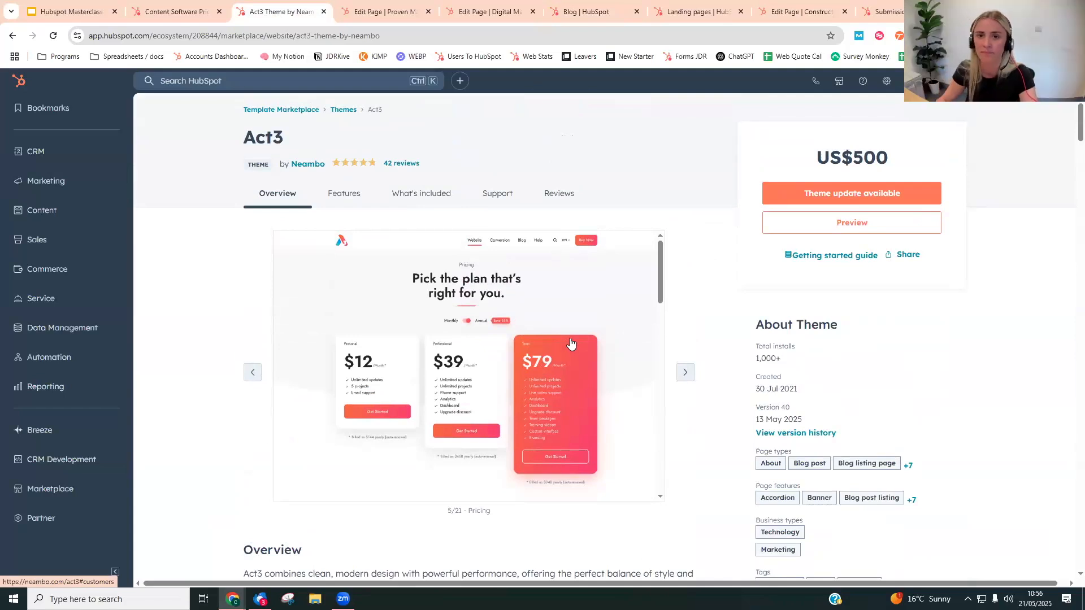
- Look over the blog posts list again, and show the "Landing pages" slide in the webinar presentation
left_click(590, 10)
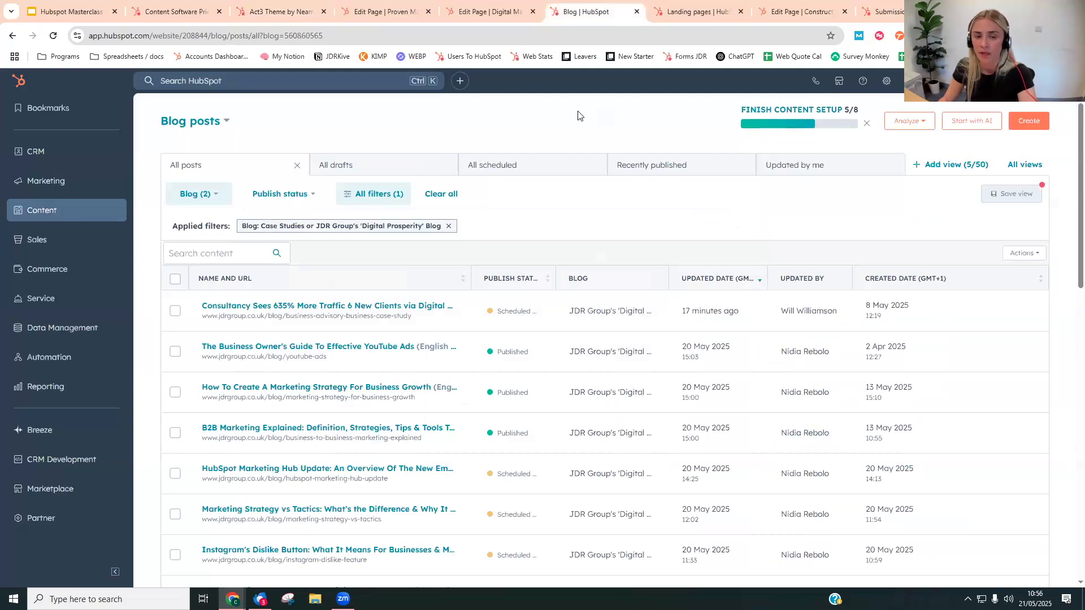
scroll(557, 249, "down", 1)
scroll(566, 266, "up", 1)
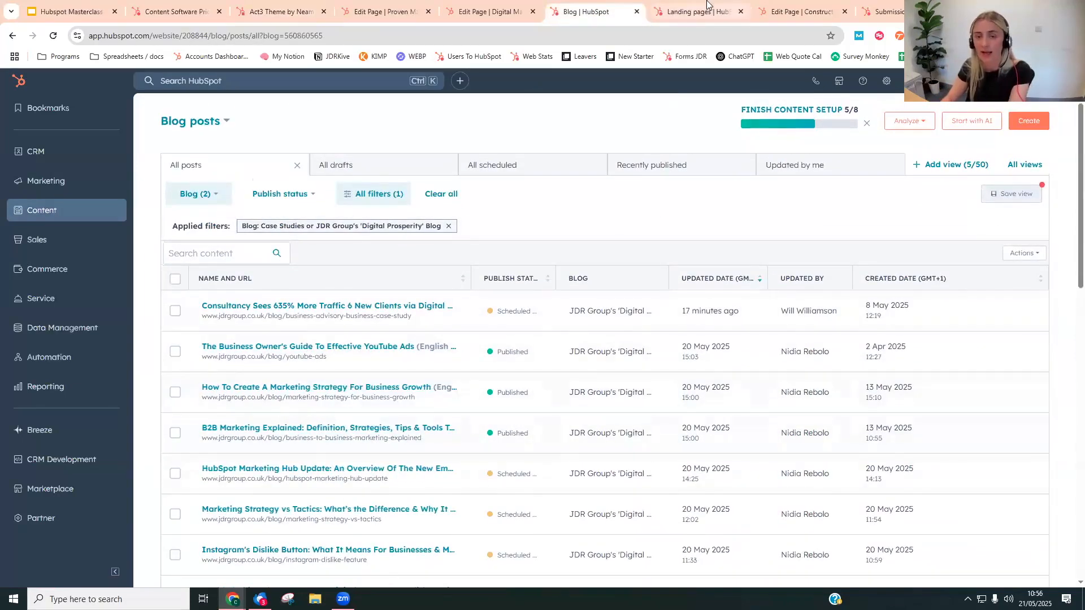
left_click(68, 11)
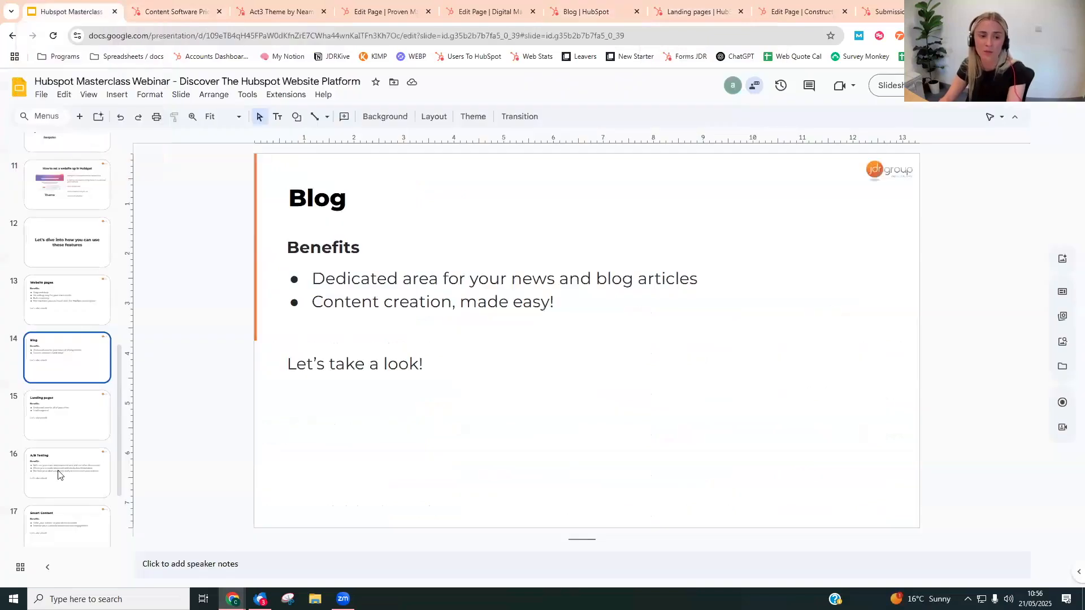
left_click(59, 408)
scroll(62, 408, "down", 1)
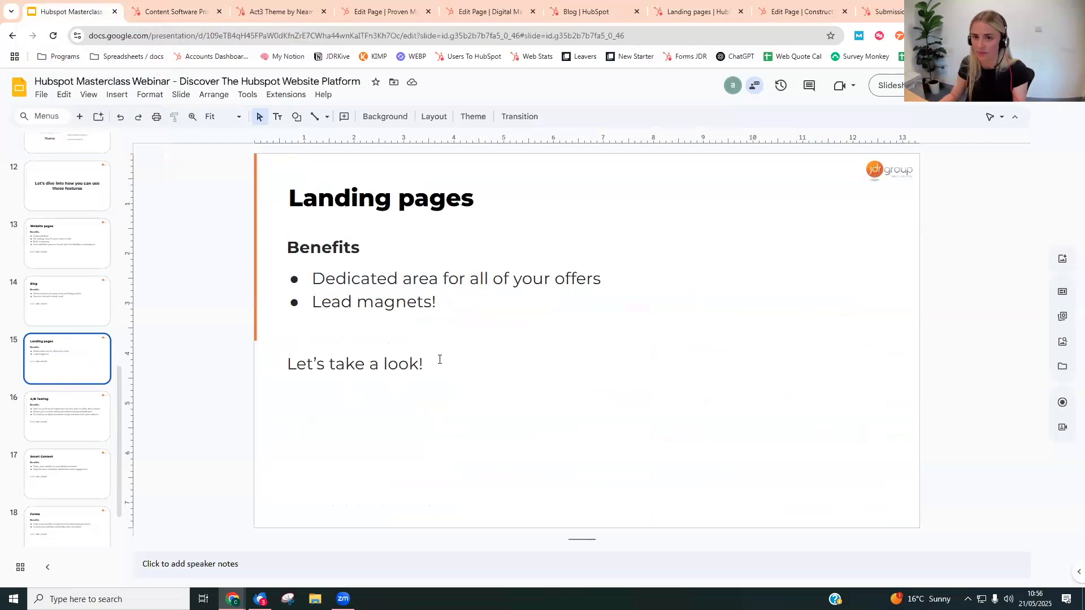
- Go to the landing pages list, open "HubSpot Masterclass Webinar: HubSpot Websites", and examine its content and "Sign Up To Watch" form
left_click(691, 12)
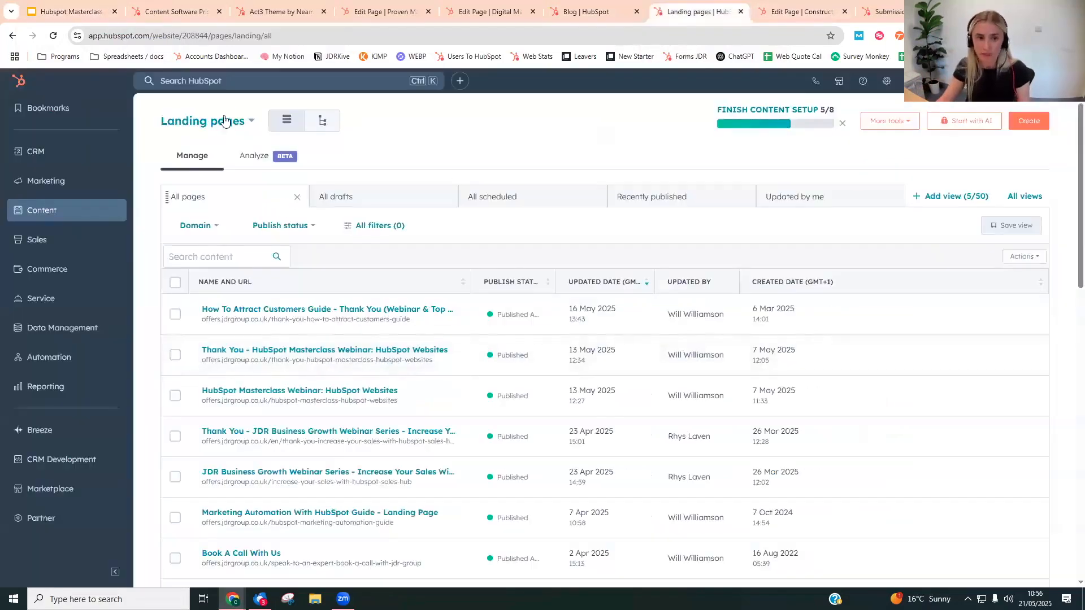
mouse_move(90, 215)
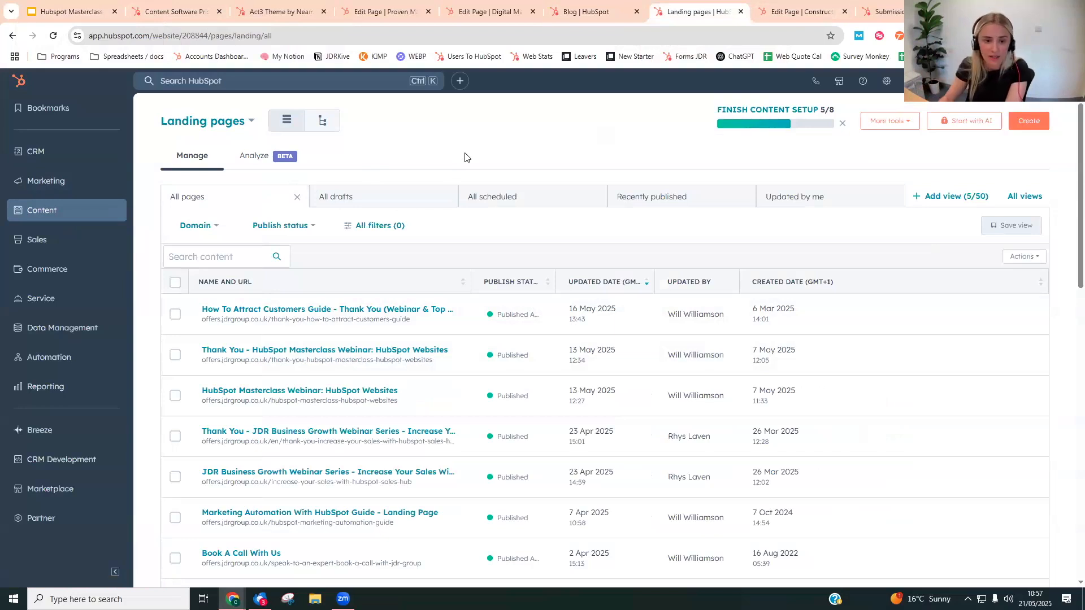
left_click(289, 393)
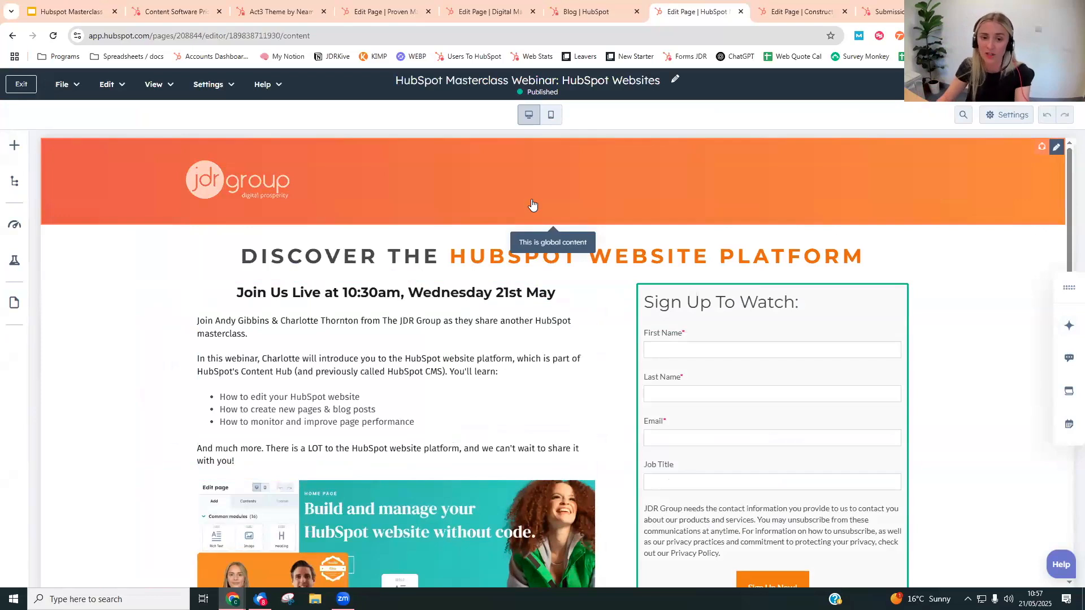
scroll(847, 362, "down", 2)
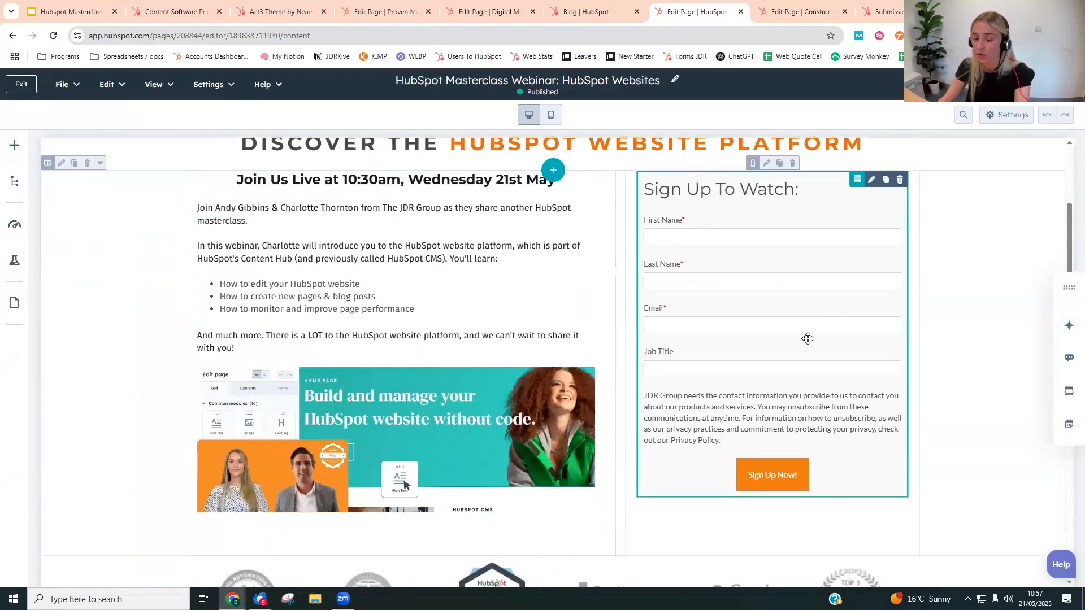
scroll(808, 339, "down", 5)
scroll(676, 290, "up", 7)
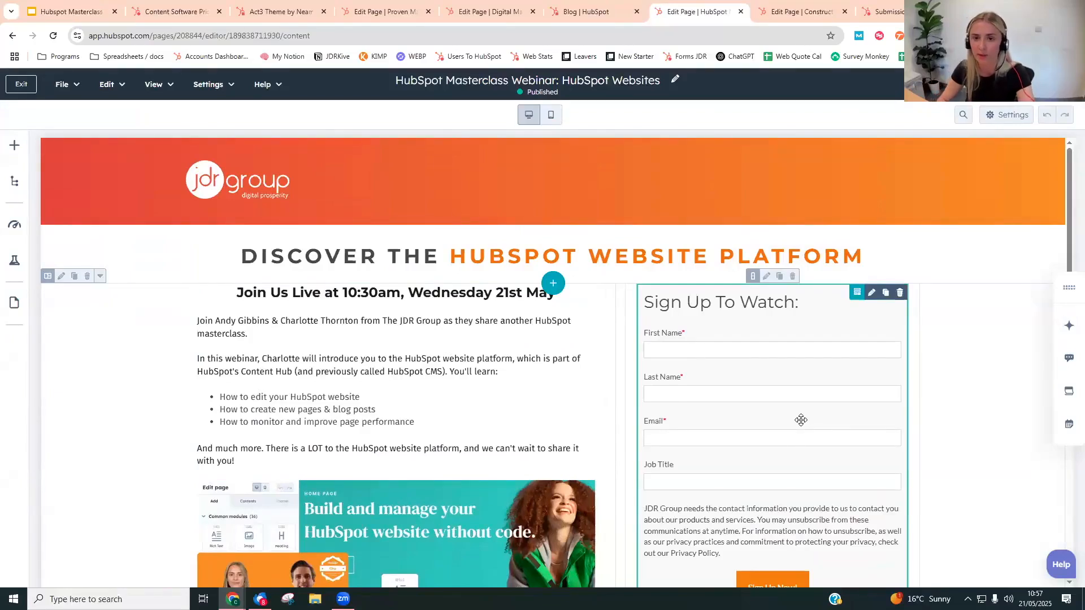
- Switch to the Digital Marketing Services (v4) page editor and examine its banner and the image-and-text section below
left_click(396, 6)
left_click(280, 11)
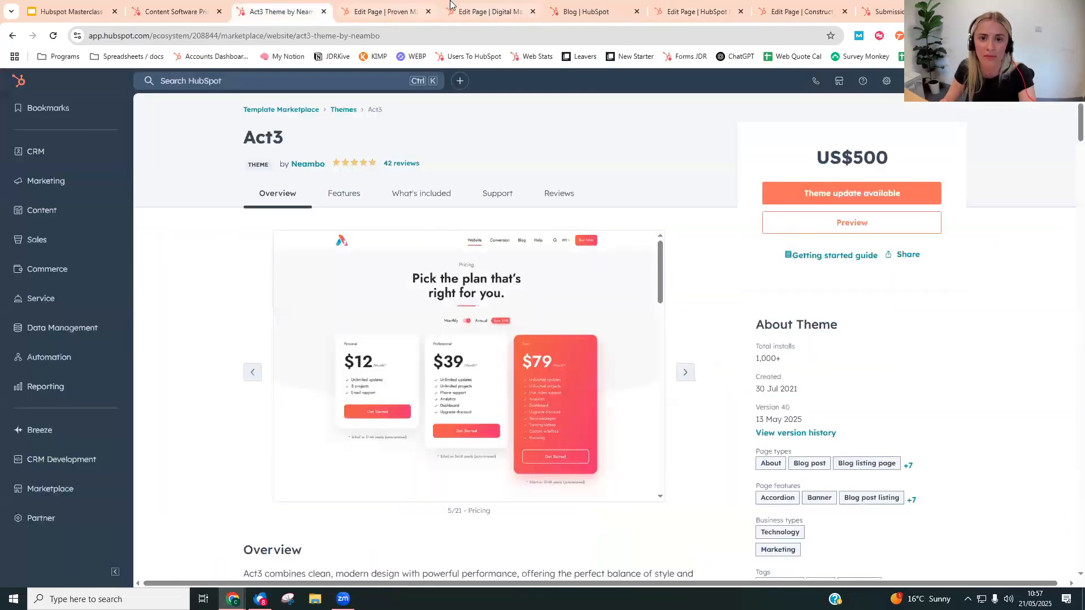
left_click(489, 11)
scroll(509, 241, "up", 3)
scroll(600, 307, "down", 2)
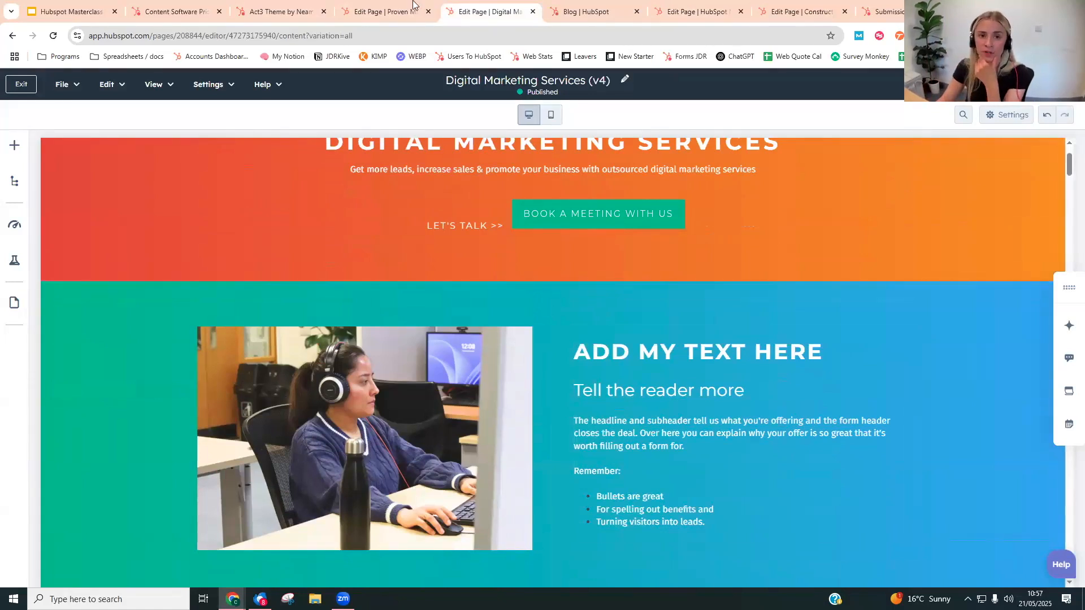
- Open the HubSpot Template Marketplace from the Act3 theme listing and browse its website modules
left_click(281, 11)
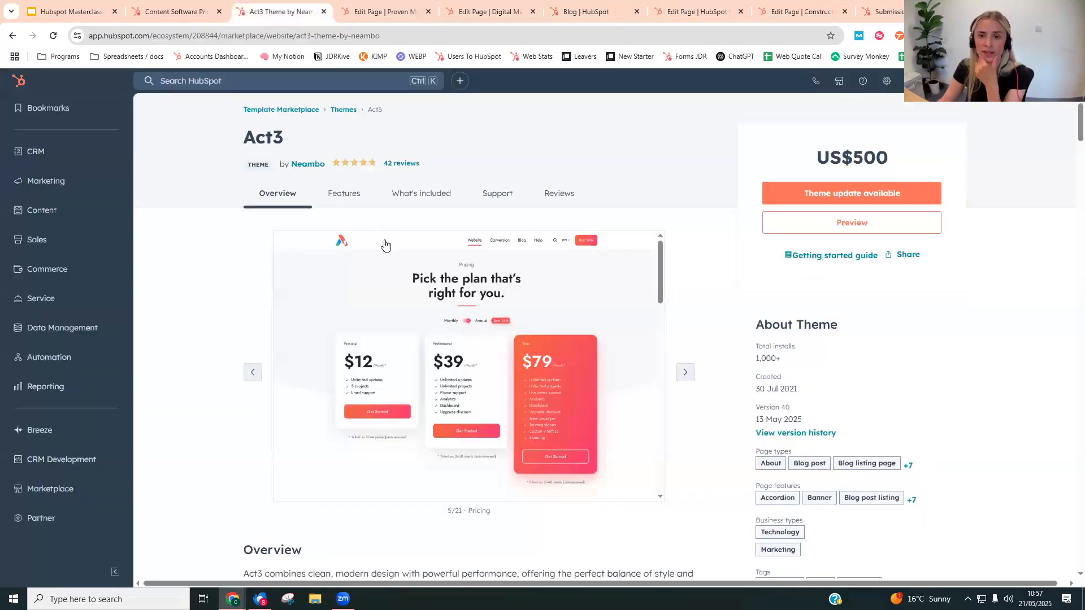
left_click(840, 82)
left_click(839, 82)
left_click(839, 82)
left_click(842, 165)
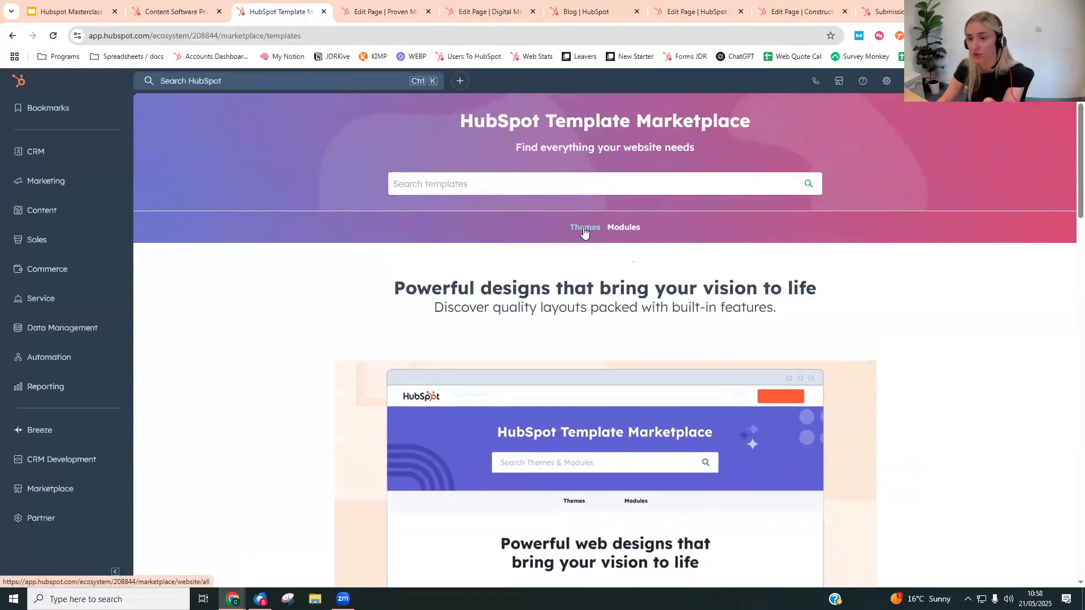
left_click(627, 229)
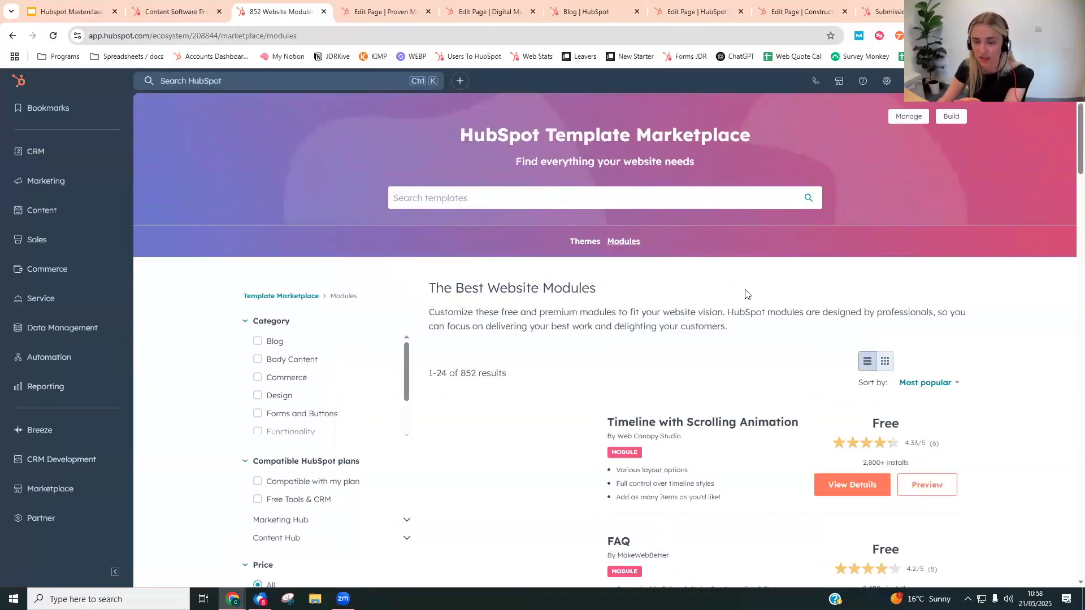
scroll(717, 363, "down", 5)
scroll(715, 360, "down", 4)
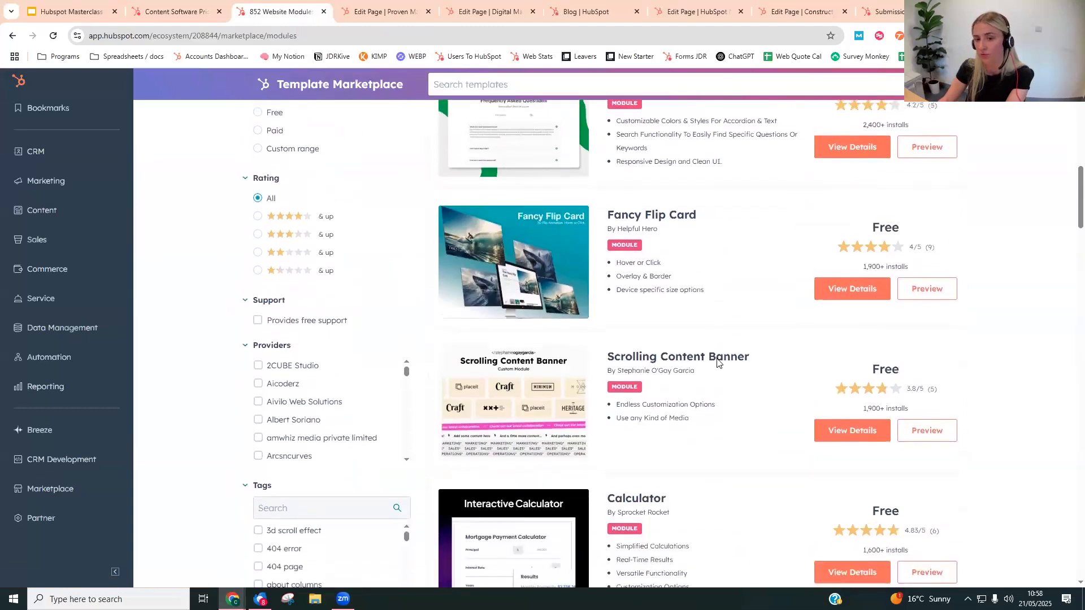
- Search the Template Marketplace for "accordion" and look through the matching modules
scroll(715, 356, "up", 9)
left_click(539, 193)
type("accordion")
key("Return")
scroll(911, 305, "down", 3)
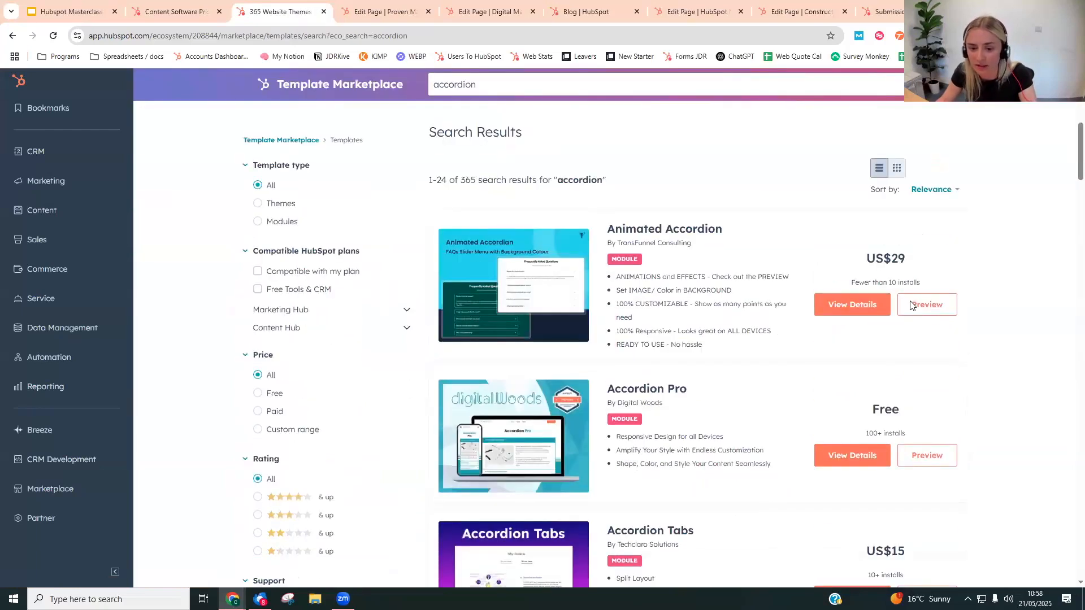
scroll(697, 453, "down", 9)
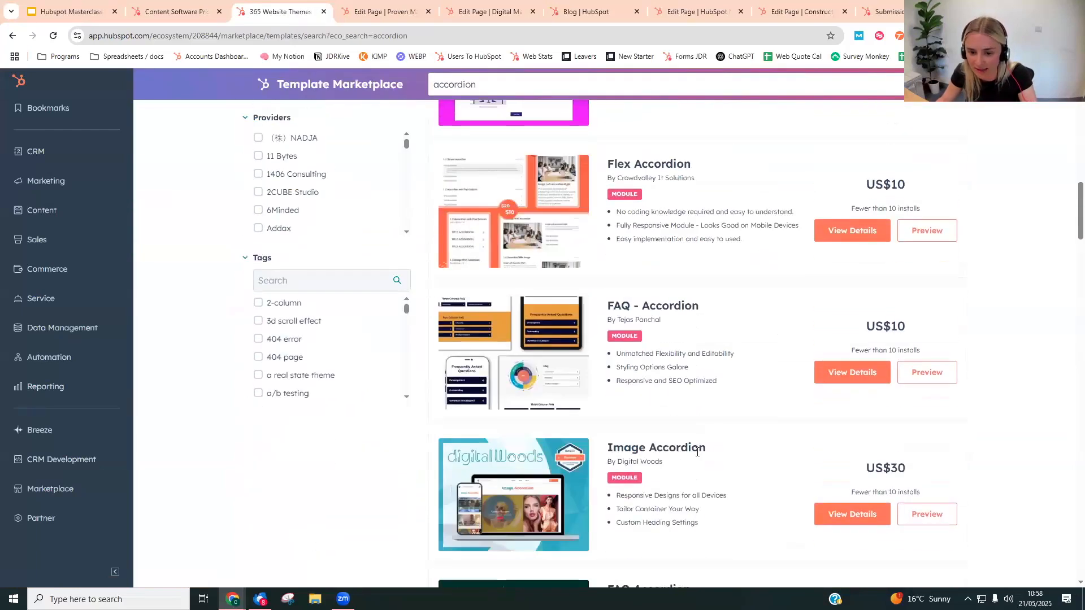
scroll(697, 452, "up", 10)
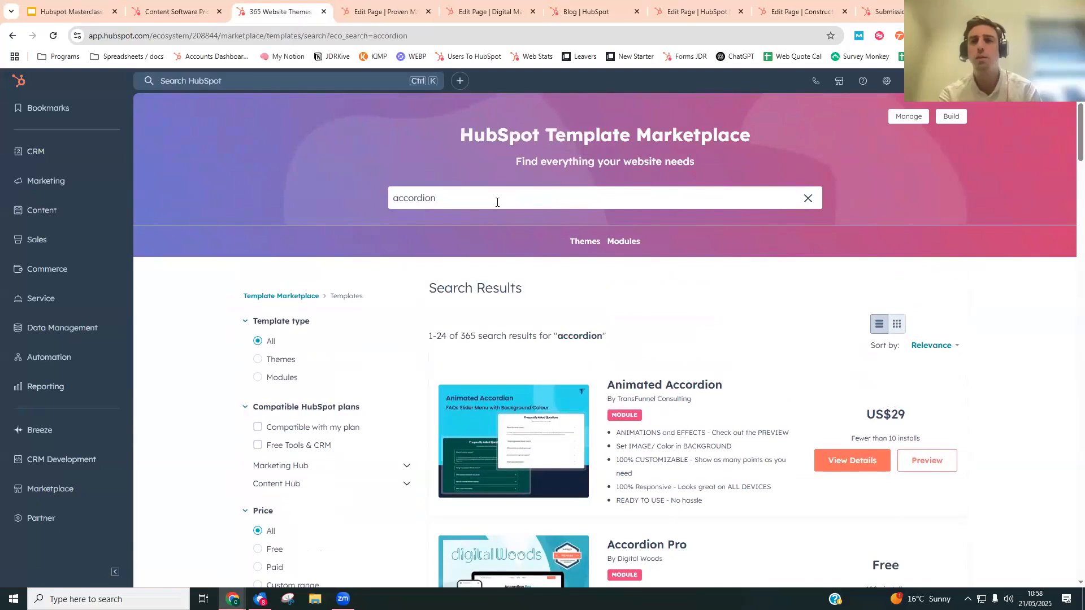
left_click_drag(450, 200, 340, 203)
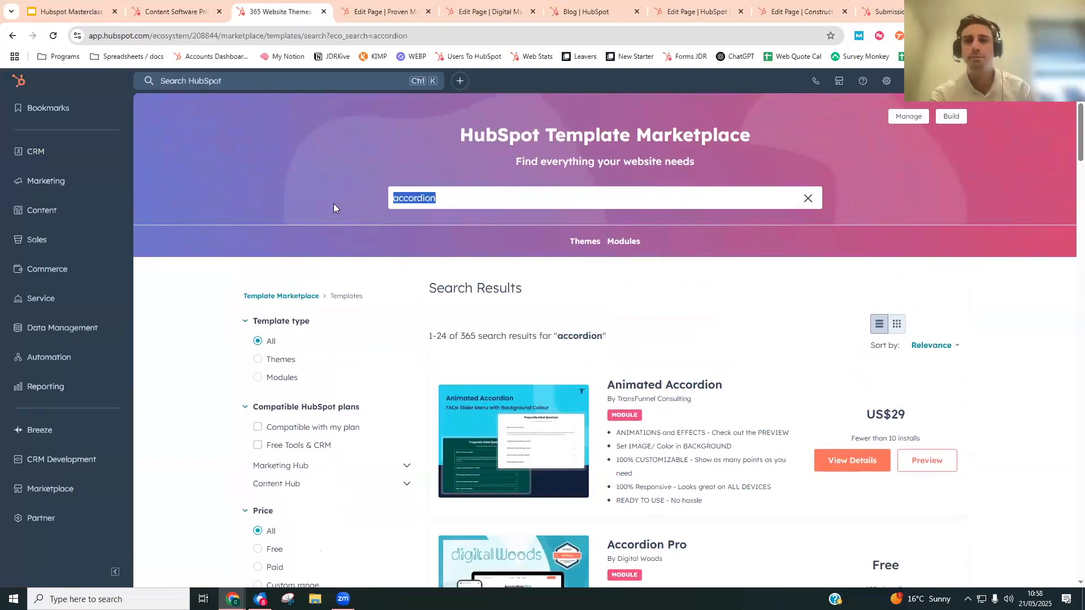
- Switch to the Proven Marketing System page editor and start adding content just above its Case Studies section
left_click(490, 12)
left_click(630, 7)
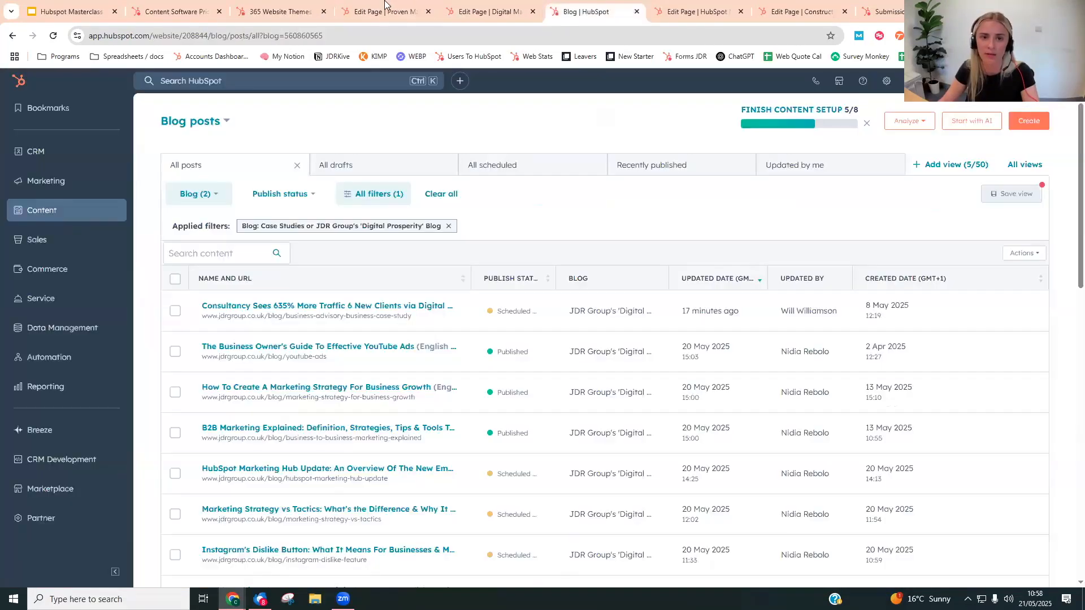
left_click(384, 12)
scroll(459, 340, "down", 10)
scroll(459, 340, "down", 20)
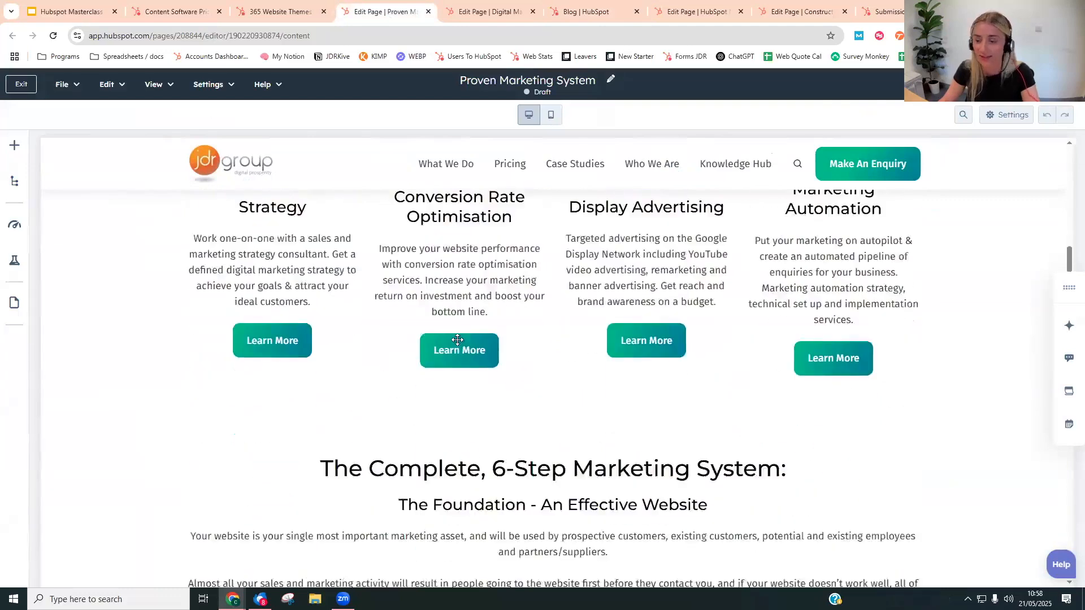
scroll(218, 341, "down", 20)
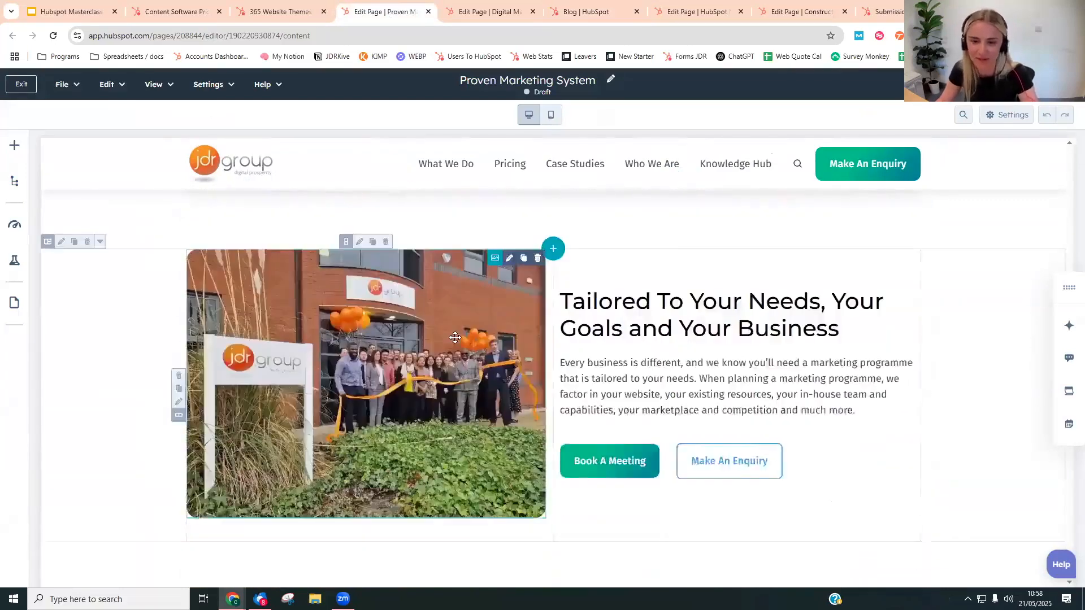
scroll(208, 344, "down", 12)
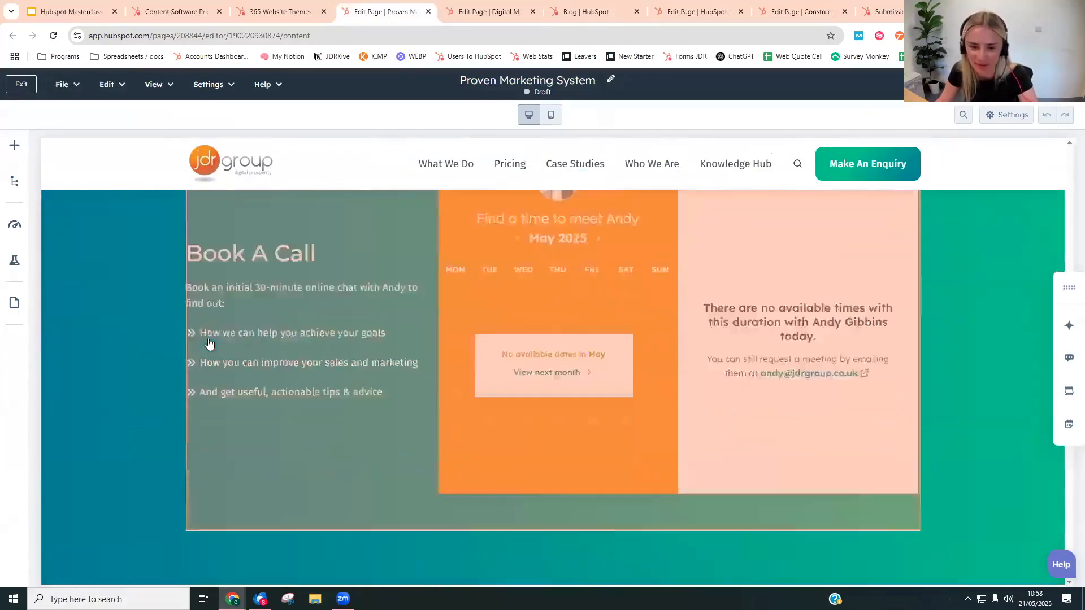
scroll(519, 366, "up", 6)
scroll(519, 366, "up", 3)
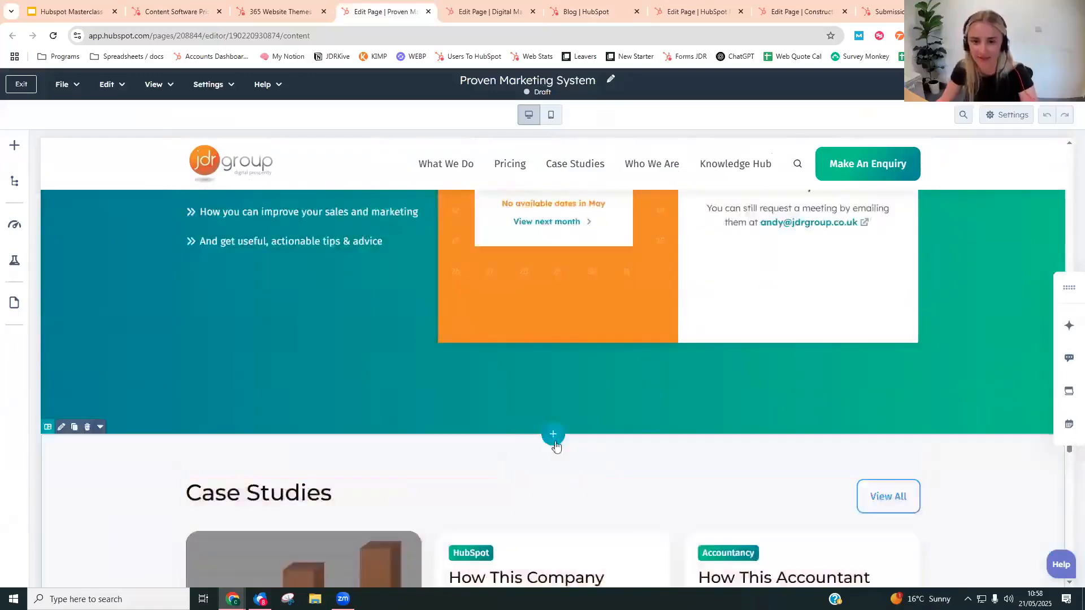
left_click(552, 439)
left_click(106, 190)
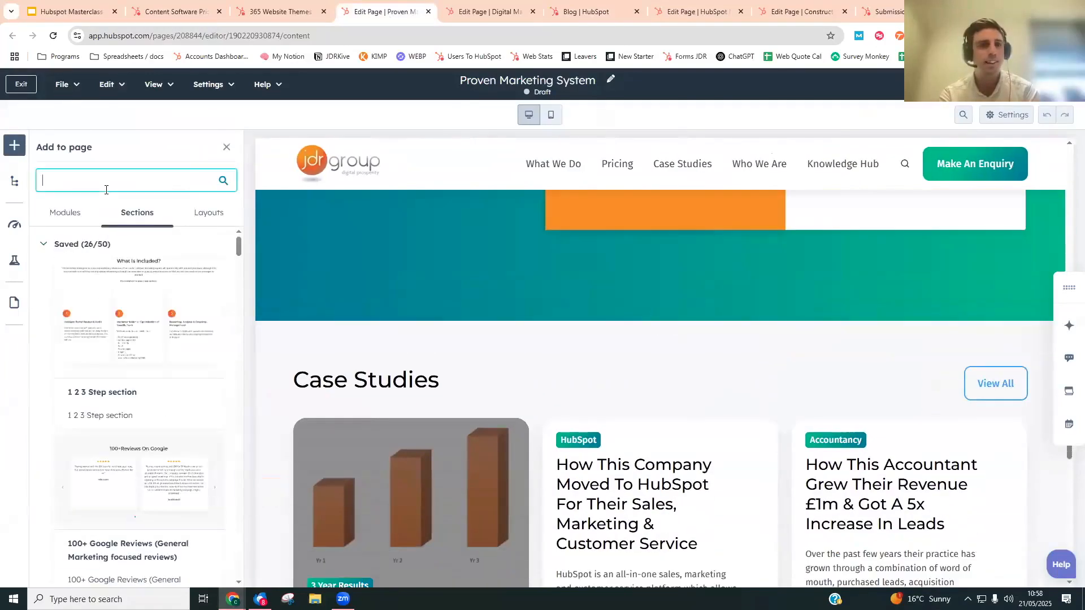
type("4")
key("BackSpace")
type("faq")
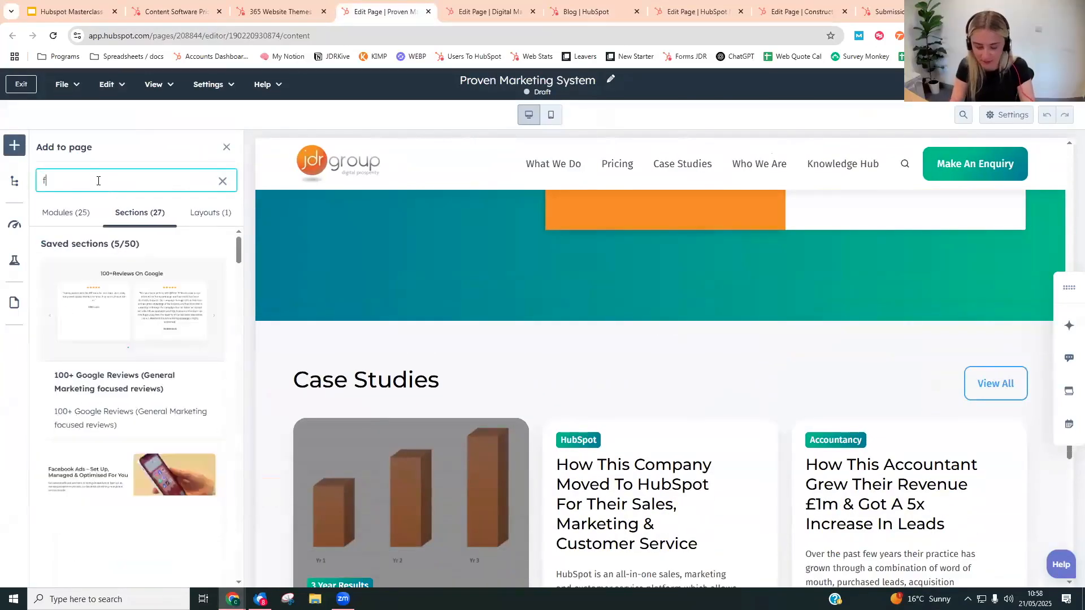
key("BackSpace")
key("BackSpace")
key("BackSpace")
- Find the Accordion theme module by searching for "acco", place it above the Case Studies section, and close its settings
type("a")
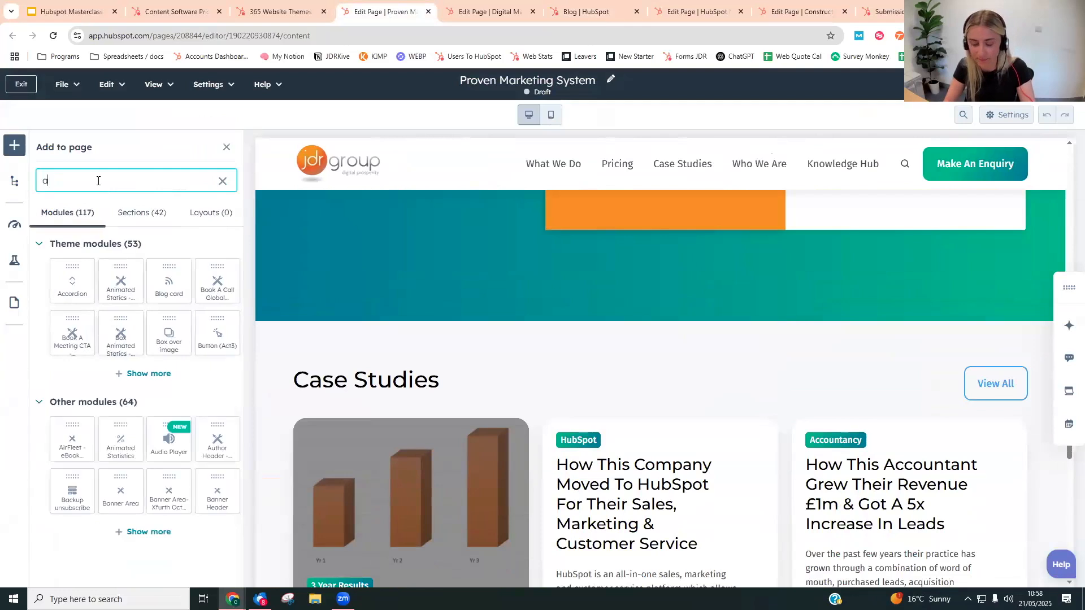
type("cco")
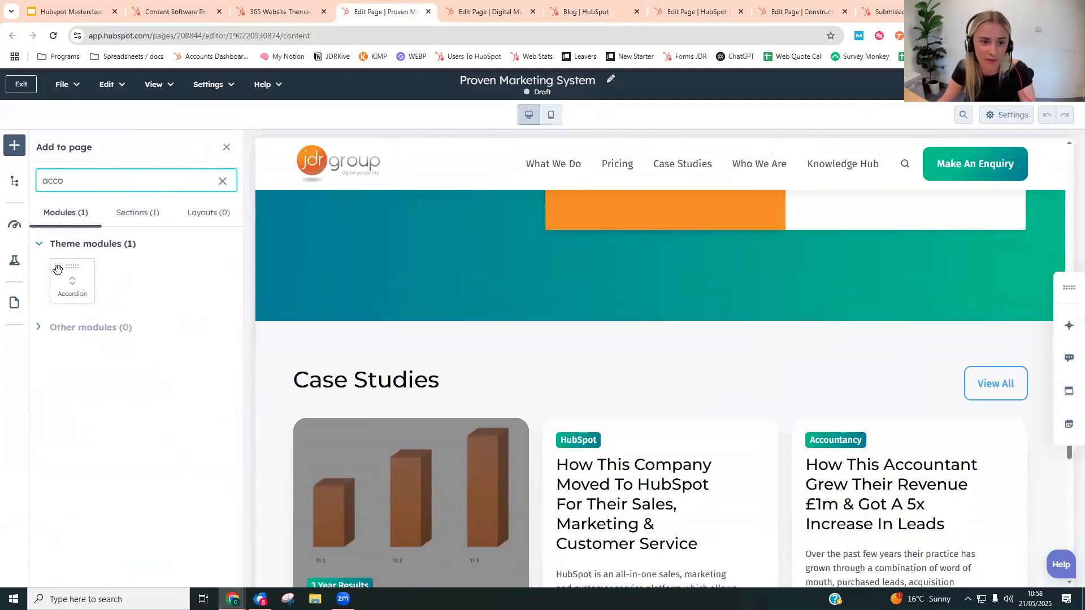
left_click_drag(528, 322, 541, 326)
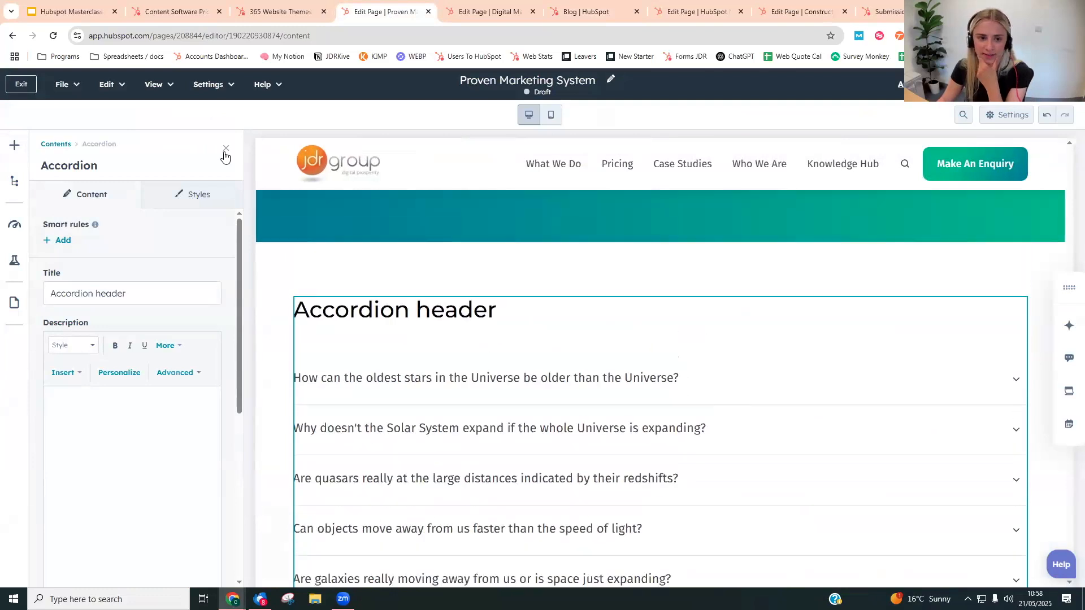
left_click(225, 151)
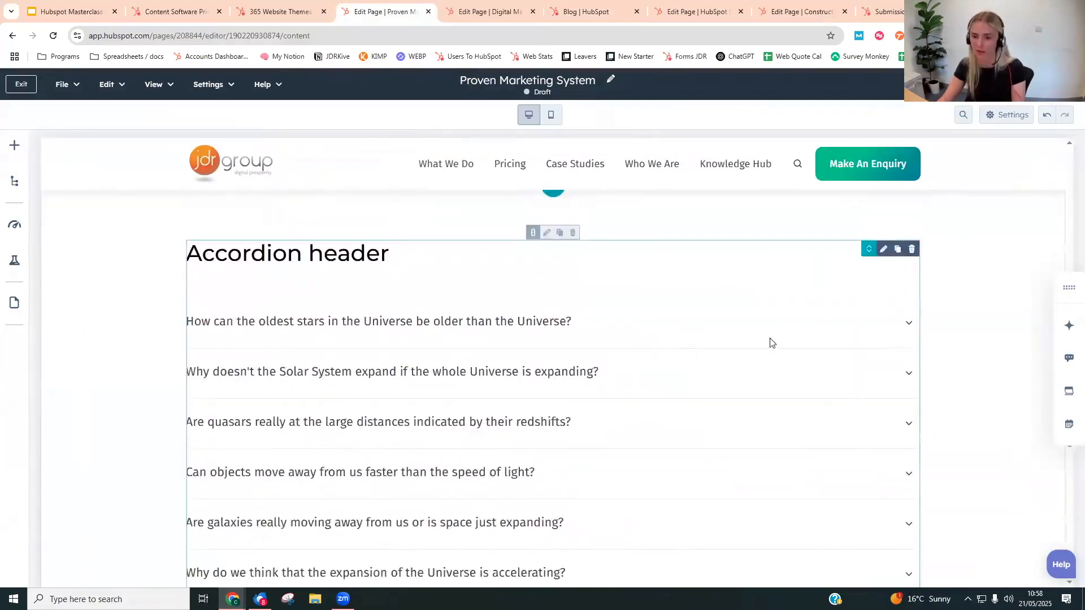
- Try out the first two questions of the new accordion on the page
left_click(772, 342)
left_click(595, 322)
left_click(624, 383)
left_click(593, 371)
- Return to the Template Marketplace and search it for "gallery"
left_click(313, 8)
left_click(518, 199)
double_click(518, 198)
type("gallery")
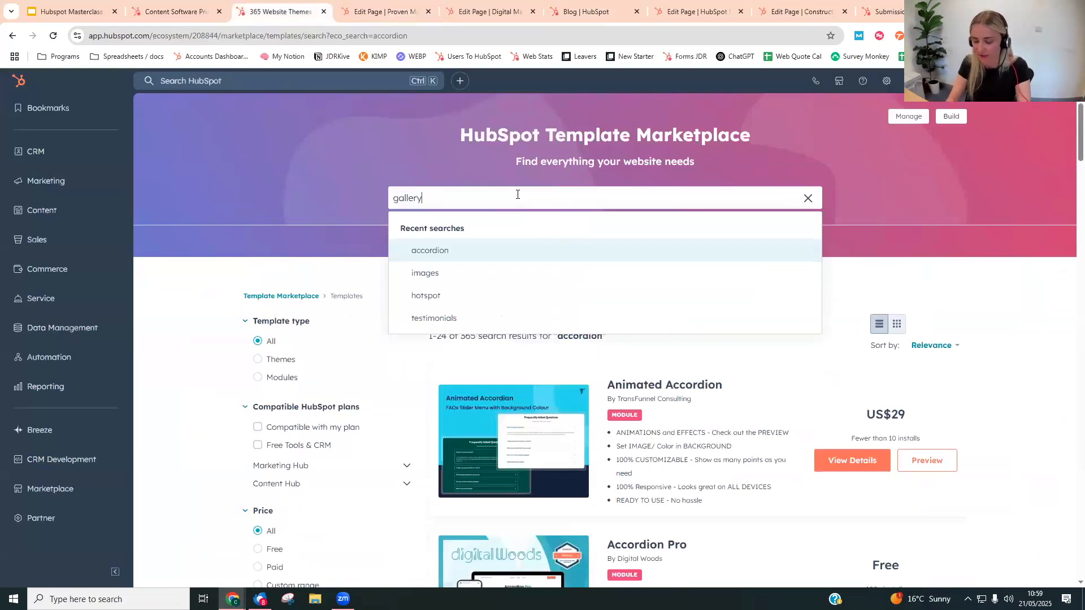
key("Return")
- Browse the gallery modules and open the details of the free Basic Gallery module by Digital Woods
scroll(539, 294, "down", 3)
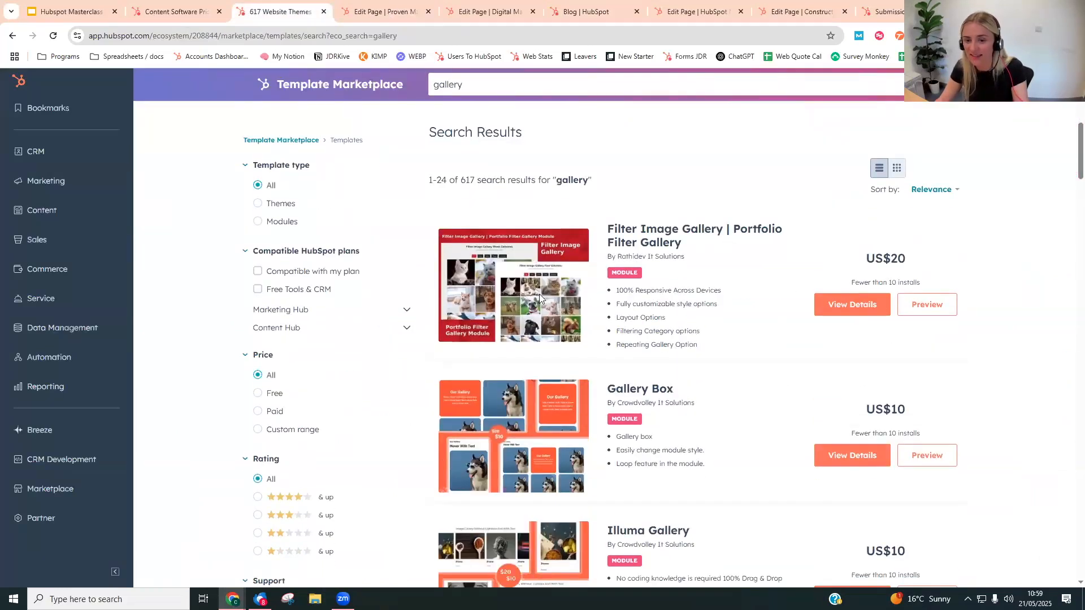
scroll(819, 310, "down", 2)
scroll(776, 340, "down", 4)
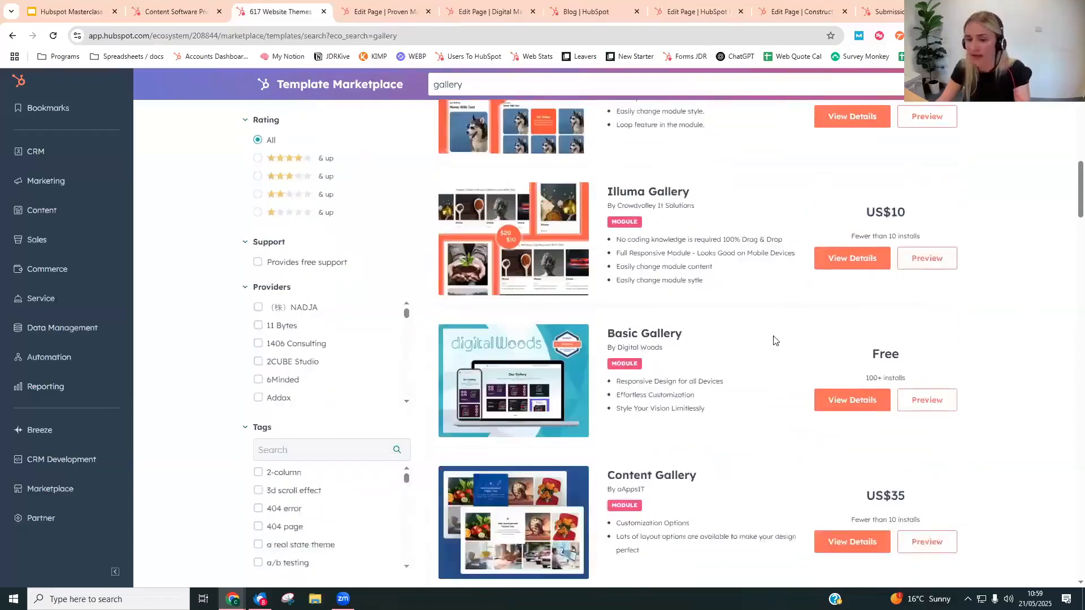
scroll(775, 340, "down", 2)
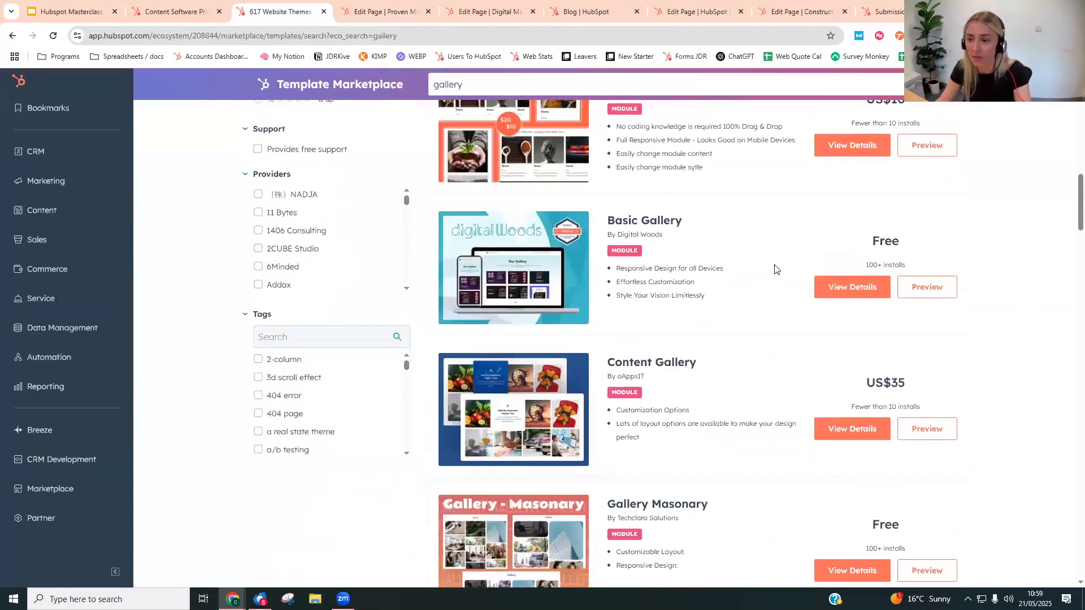
left_click(841, 289)
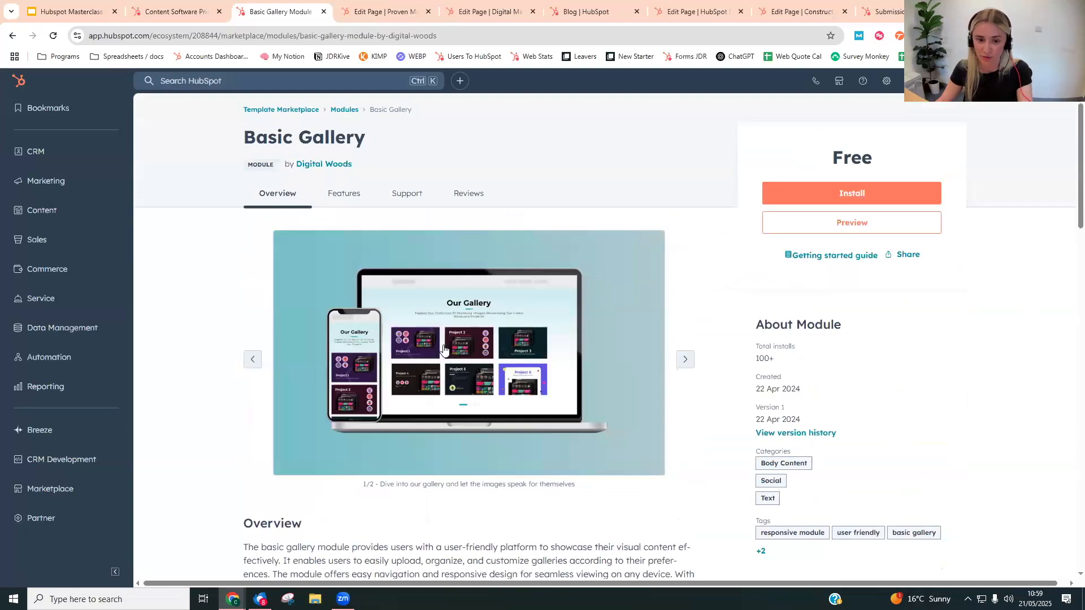
- View the first Basic Gallery preview image enlarged, and close it again
left_click(598, 361)
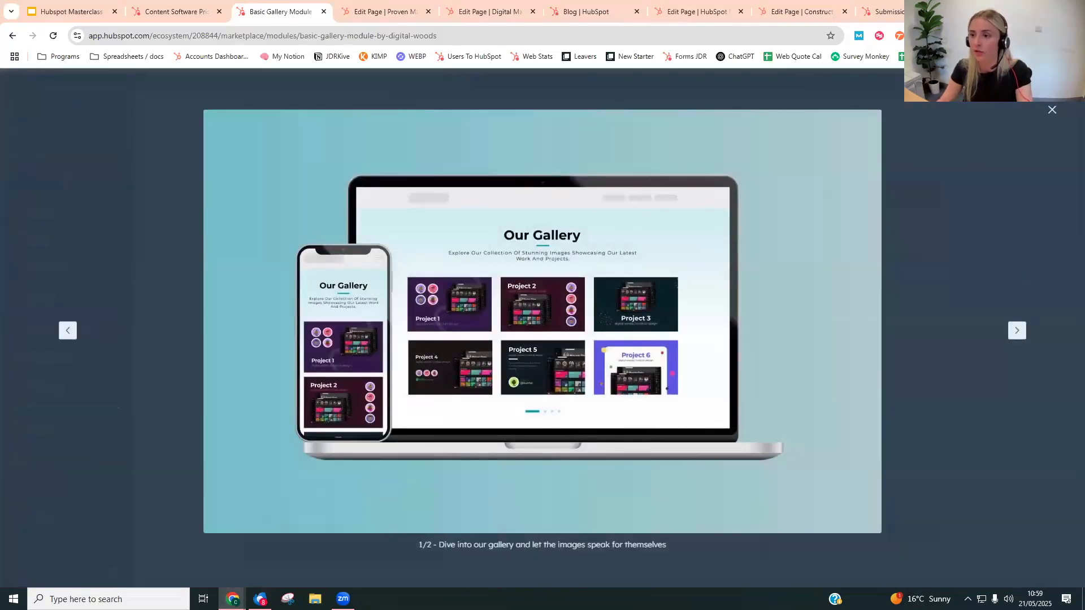
left_click(1051, 110)
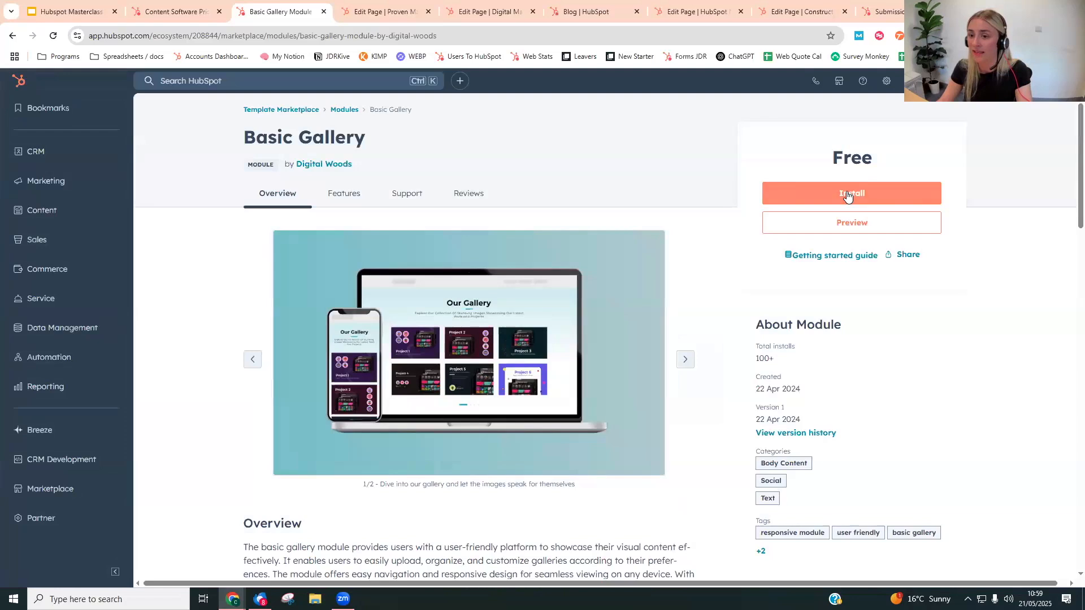
- Reopen the list of addable modules on the Proven Marketing System page and clear its "acco" search
left_click(419, 9)
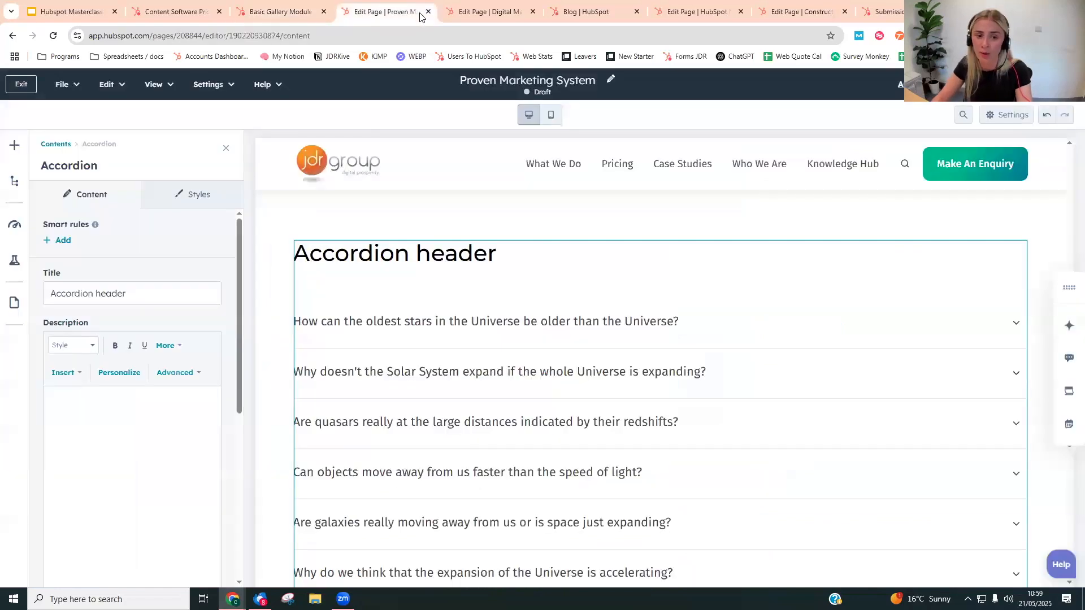
left_click(15, 145)
type("acco")
left_click_drag(64, 186, 1, 179)
key("BackSpace")
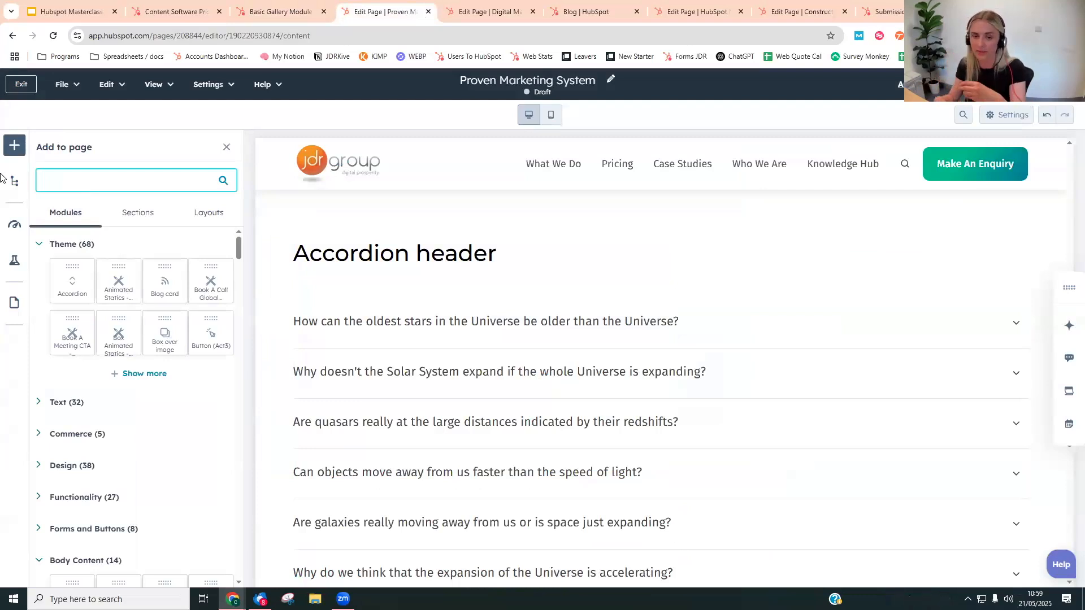
- Switch to the webinar deck in Google Slides and show the A/B Testing slide
left_click(715, 10)
left_click(71, 11)
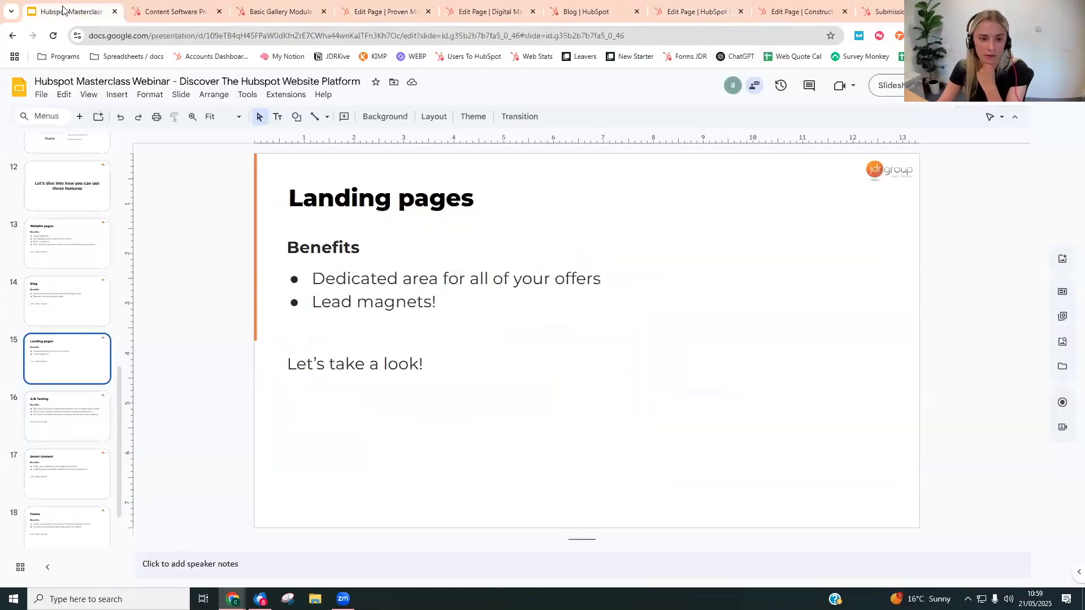
scroll(34, 449, "down", 2)
left_click(73, 362)
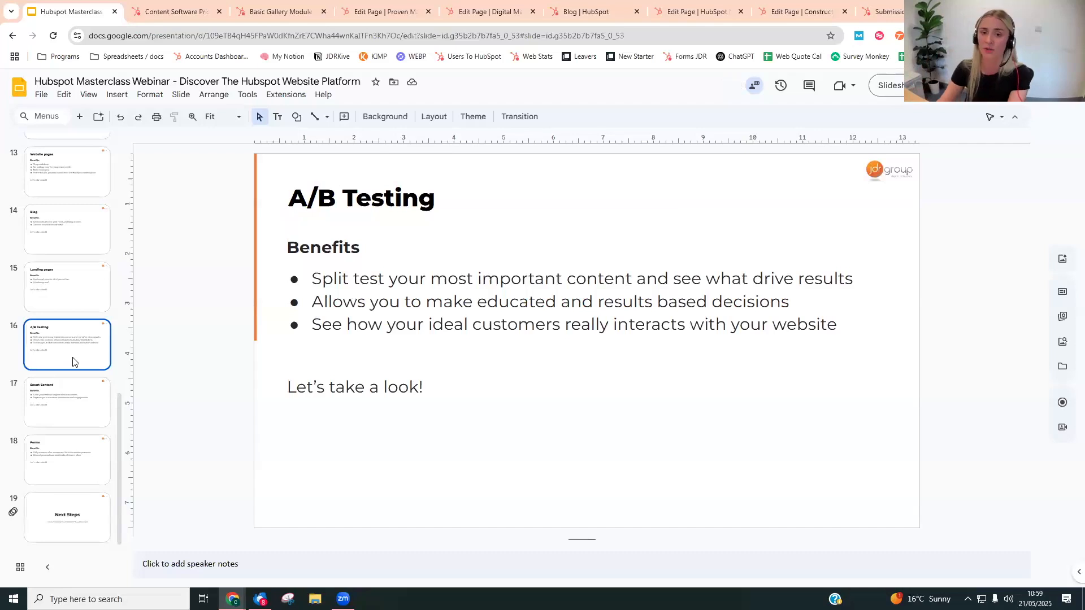
- Switch to the Construction & Trade Businesses page in HubSpot and open its test variation B
left_click(798, 11)
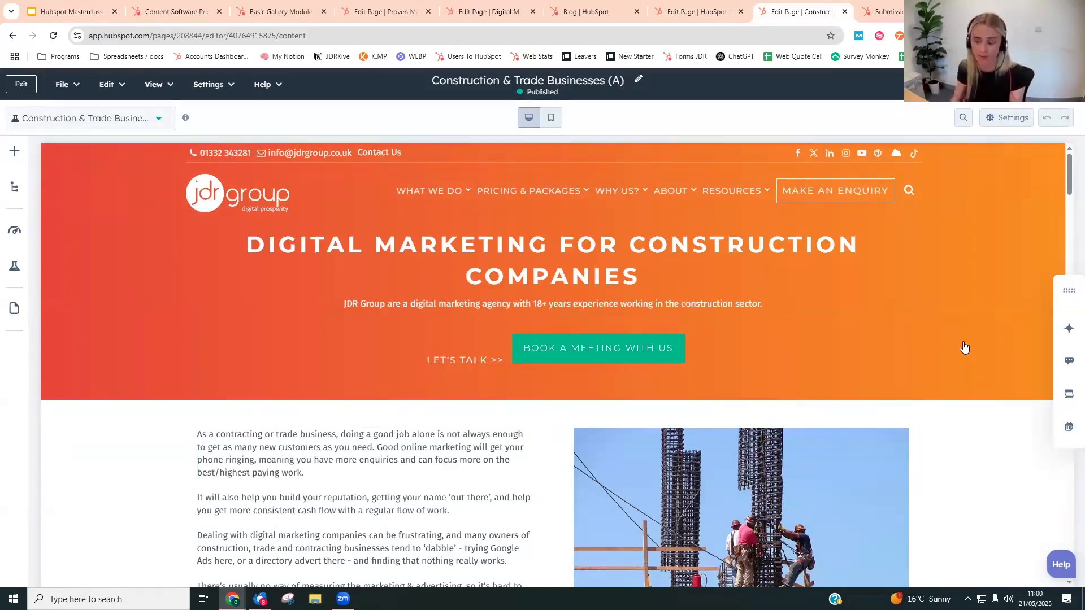
scroll(381, 415, "down", 10)
scroll(378, 414, "up", 10)
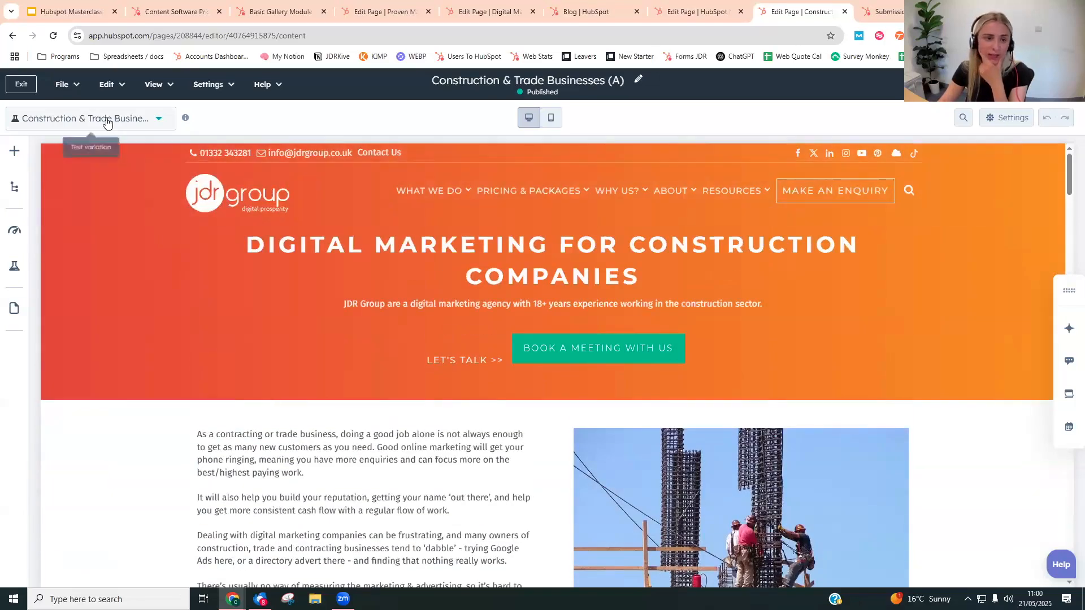
left_click(107, 118)
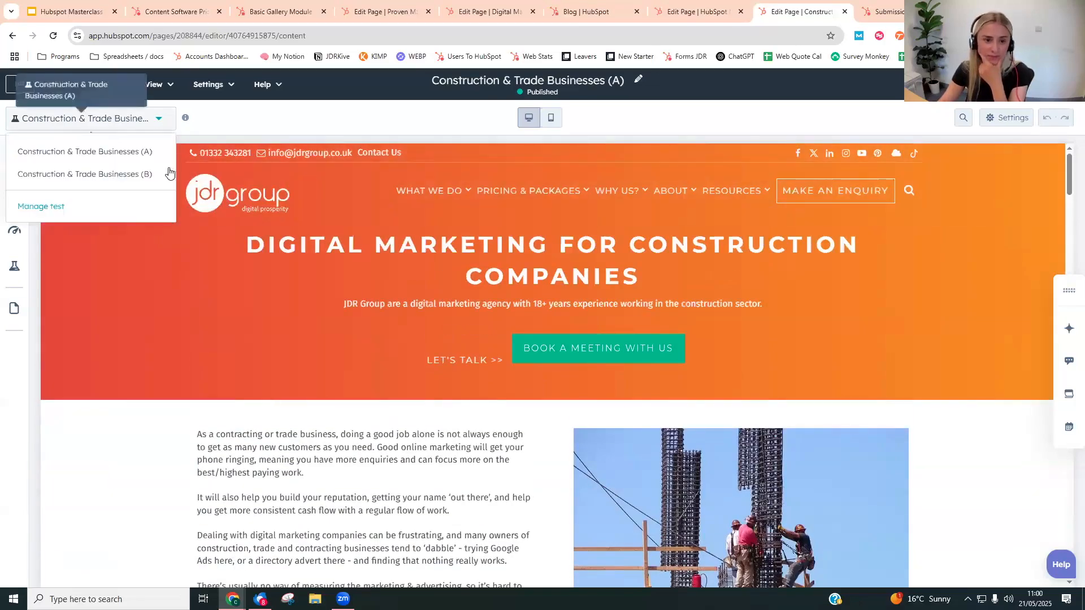
left_click(119, 179)
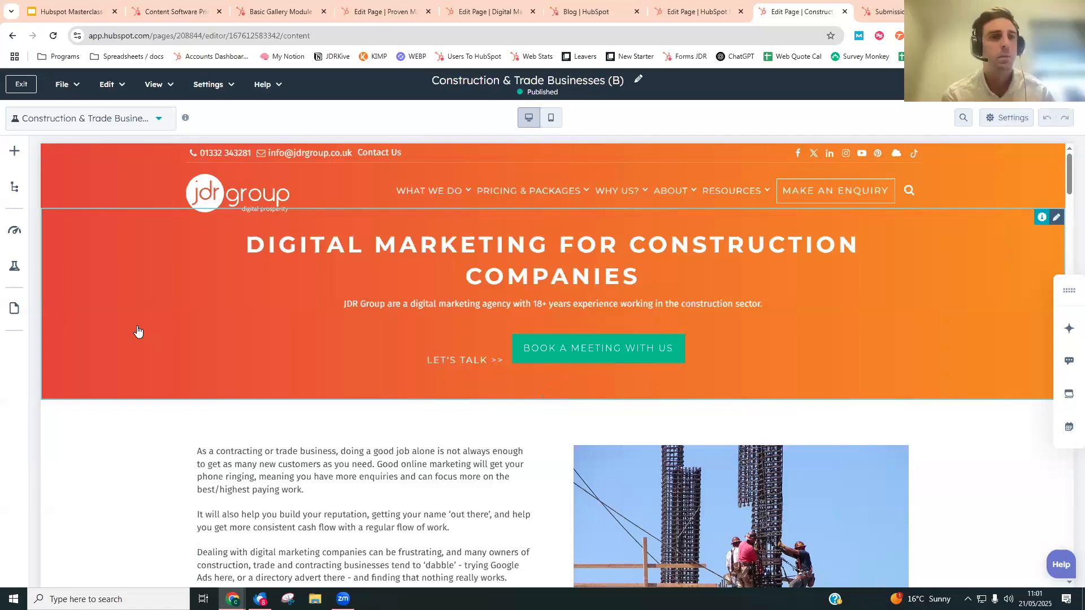
left_click(141, 118)
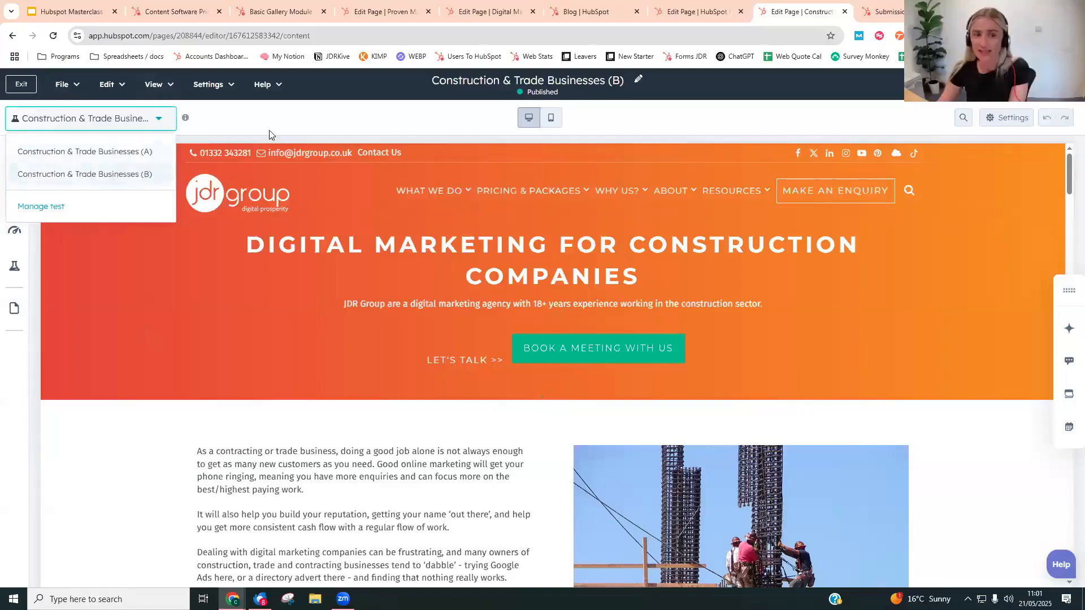
left_click(289, 134)
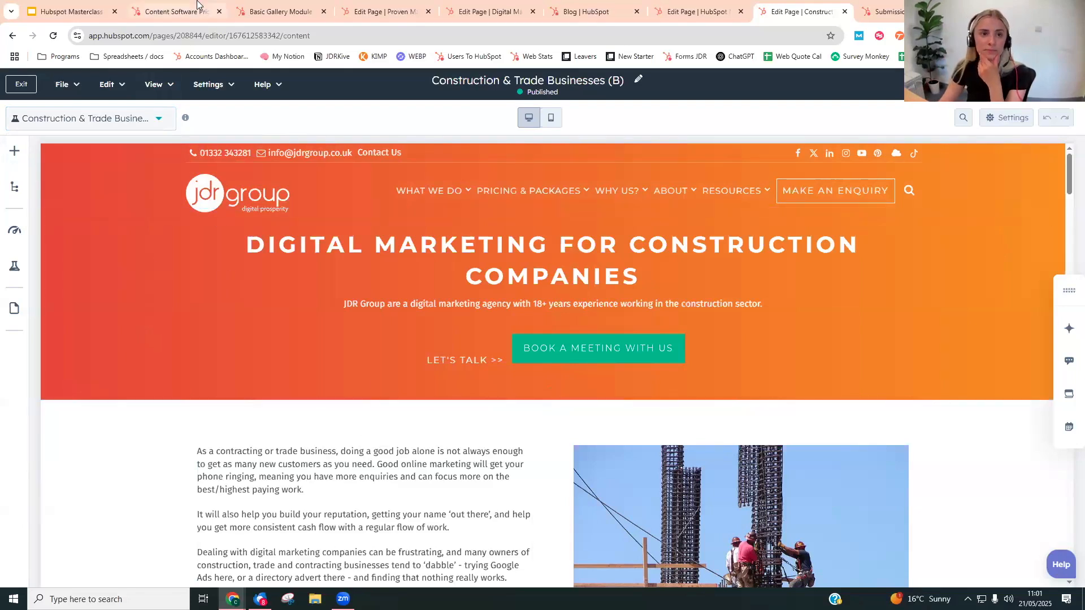
- Return to the Google Slides deck and show the Smart Content slide
left_click(102, 11)
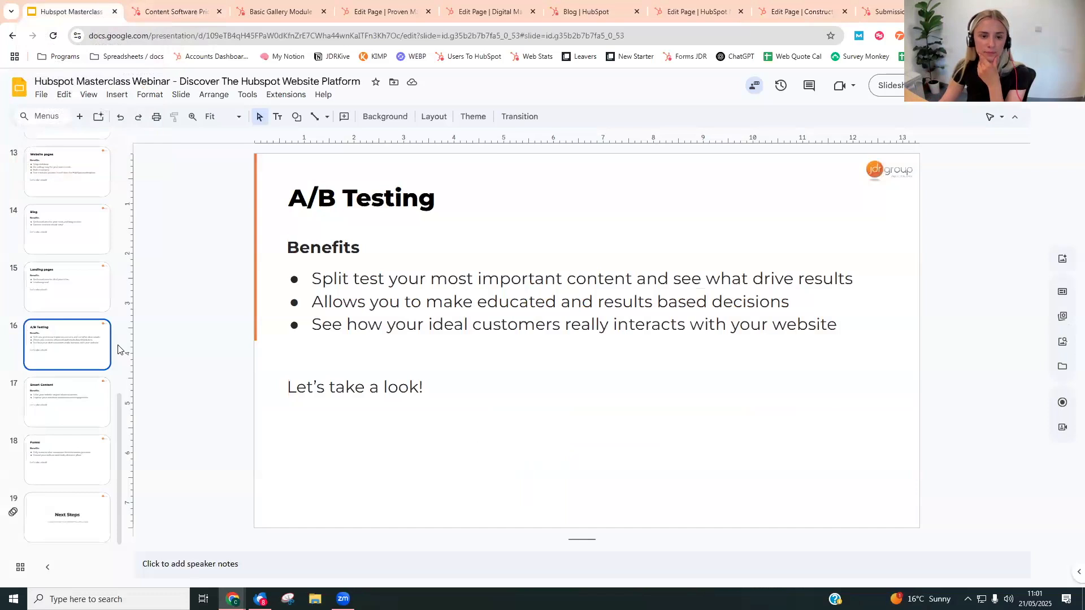
left_click(65, 405)
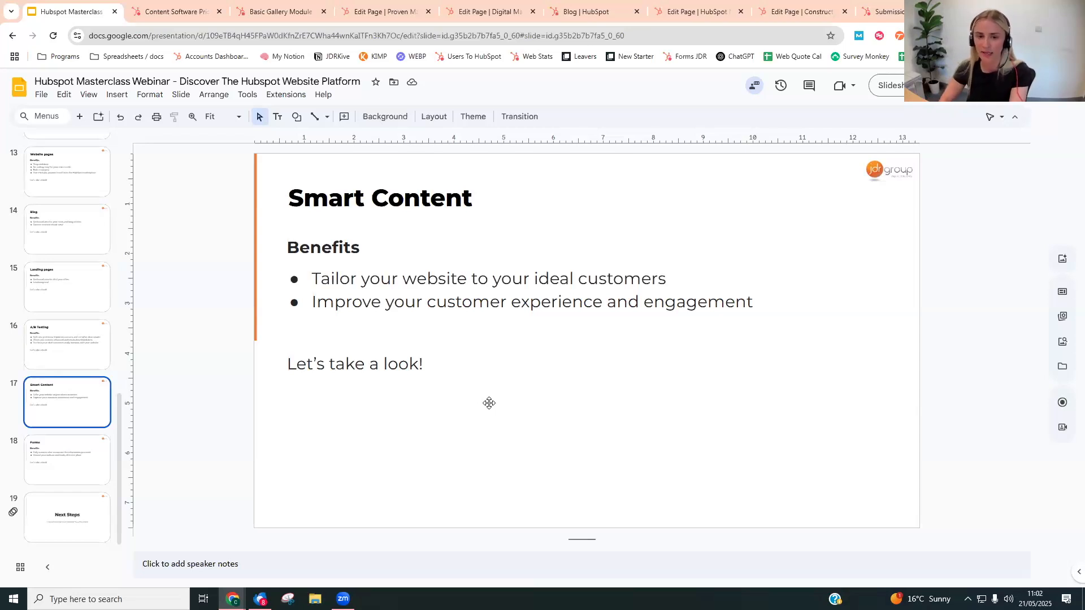
- Back in HubSpot's variation B, start a smart rule for the construction site image and review the available categories
left_click(789, 8)
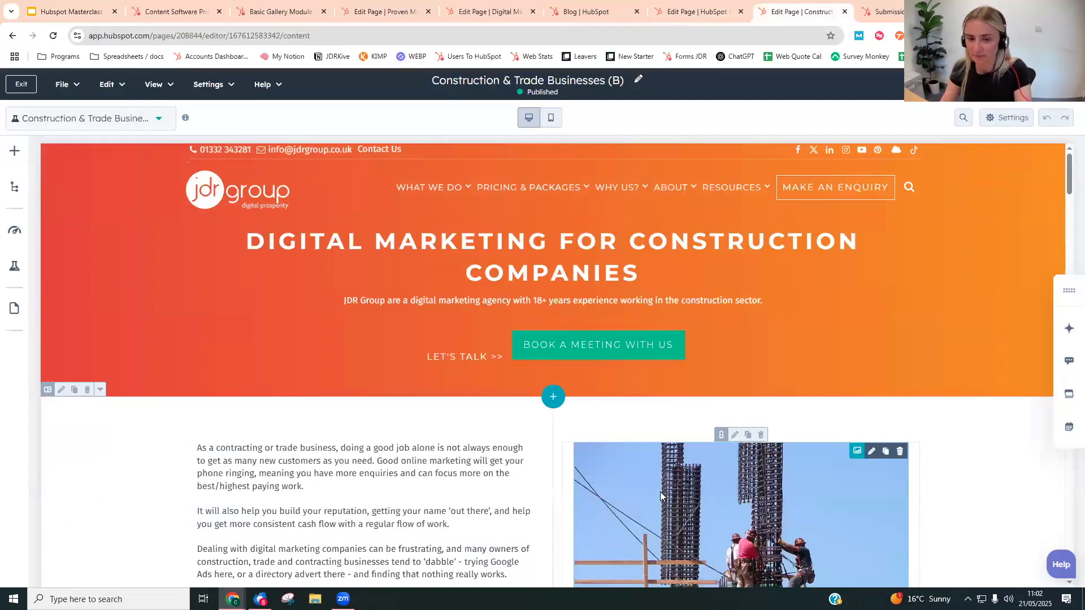
scroll(566, 384, "down", 3)
scroll(520, 355, "down", 1)
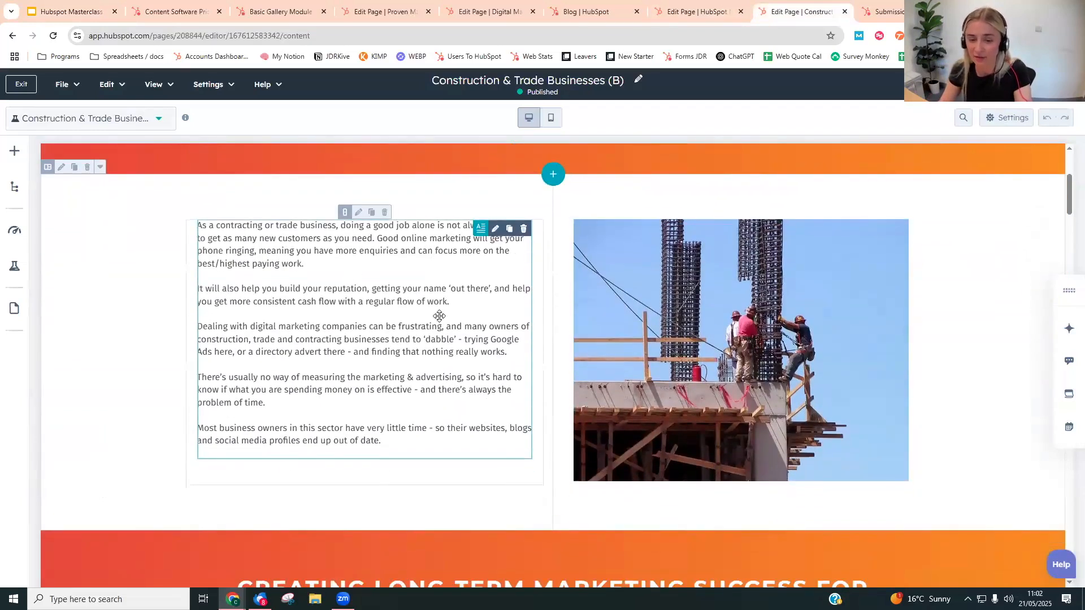
left_click(837, 275)
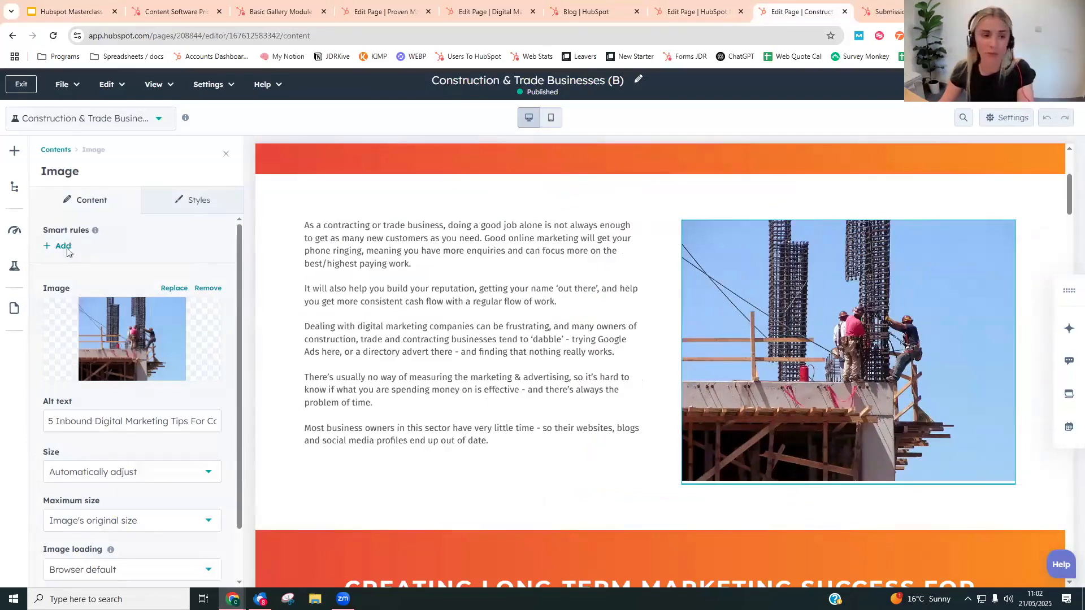
left_click(67, 247)
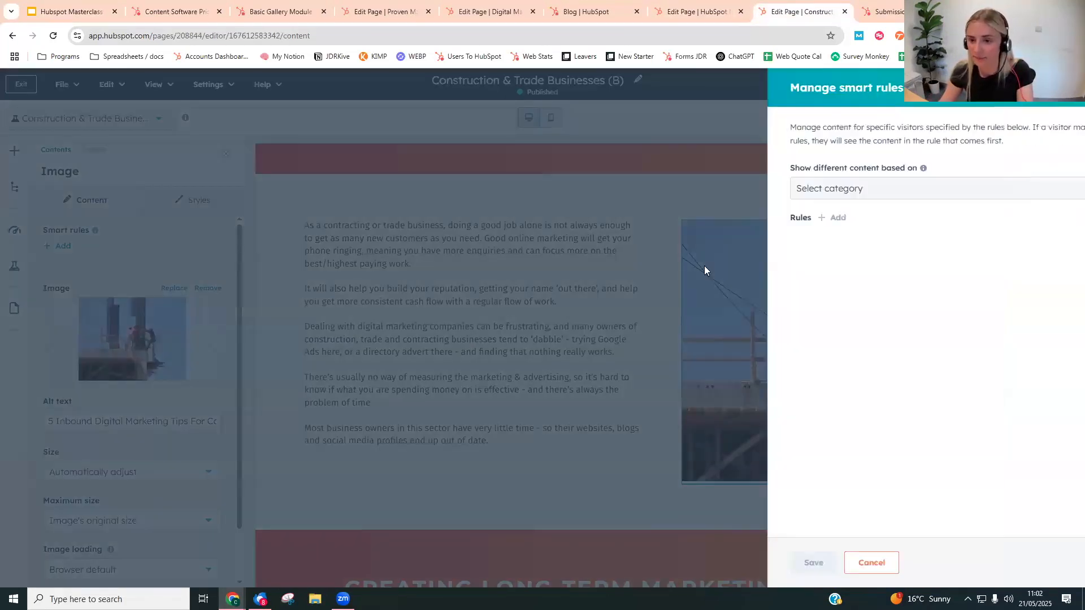
left_click(808, 189)
scroll(811, 339, "down", 2)
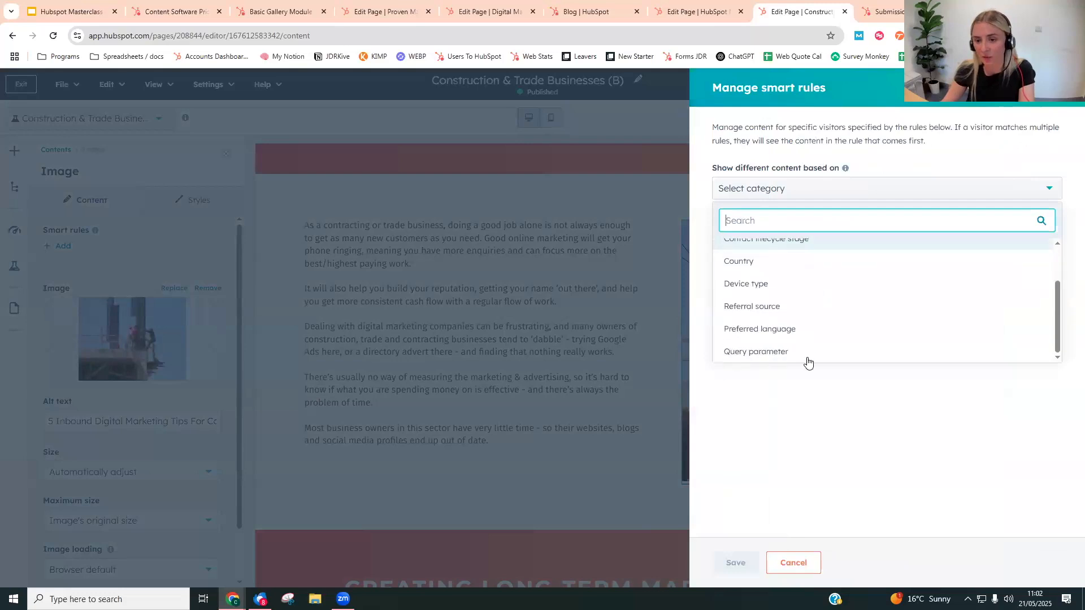
scroll(798, 283, "up", 2)
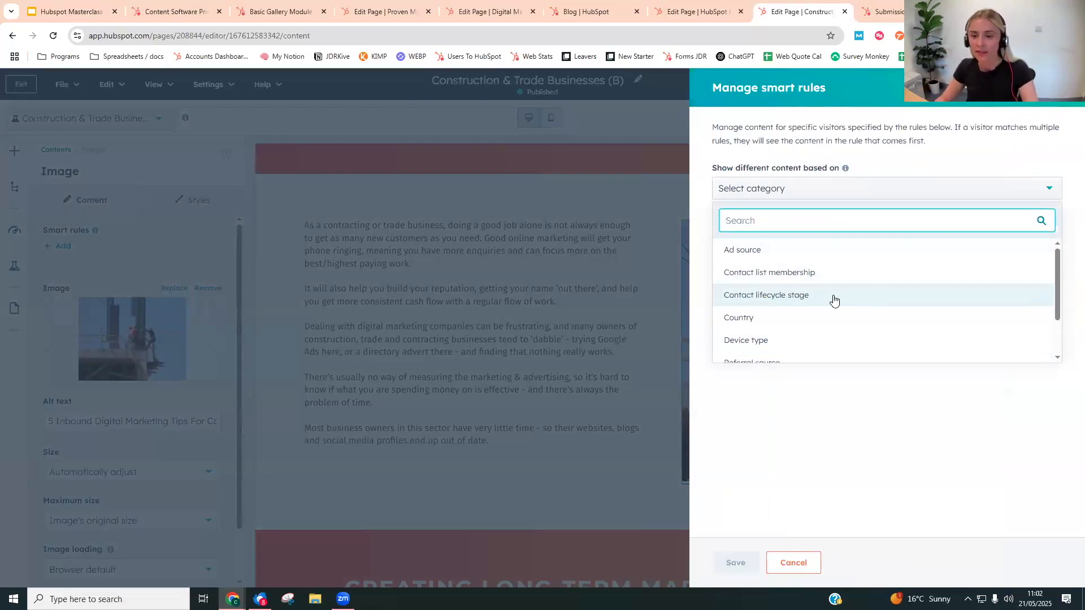
scroll(916, 311, "down", 1)
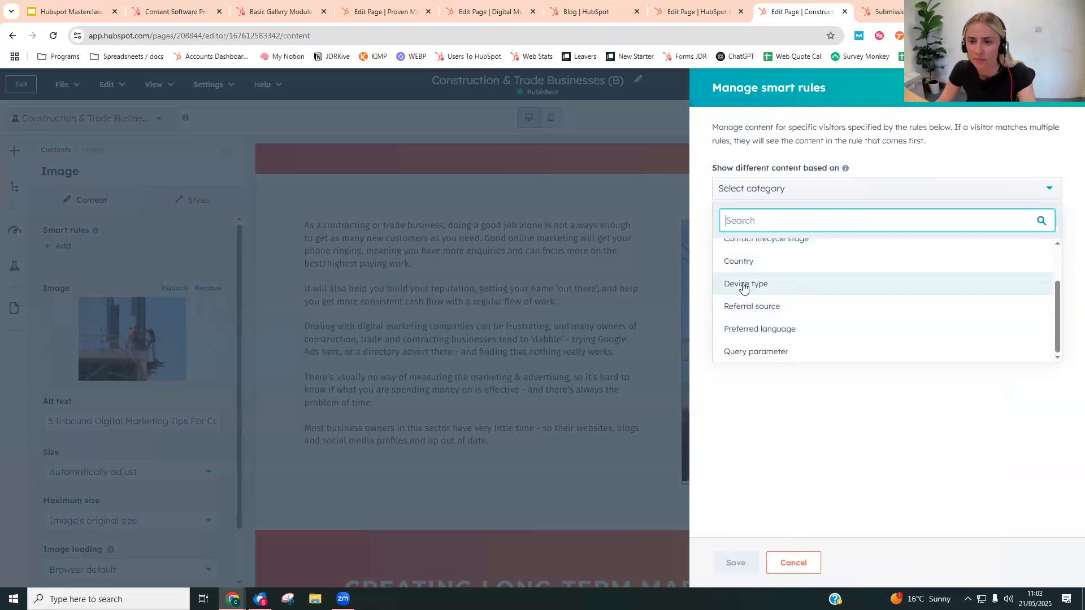
- Base the image's smart content on Device type, add a rule for Mobile, and save it
left_click(825, 287)
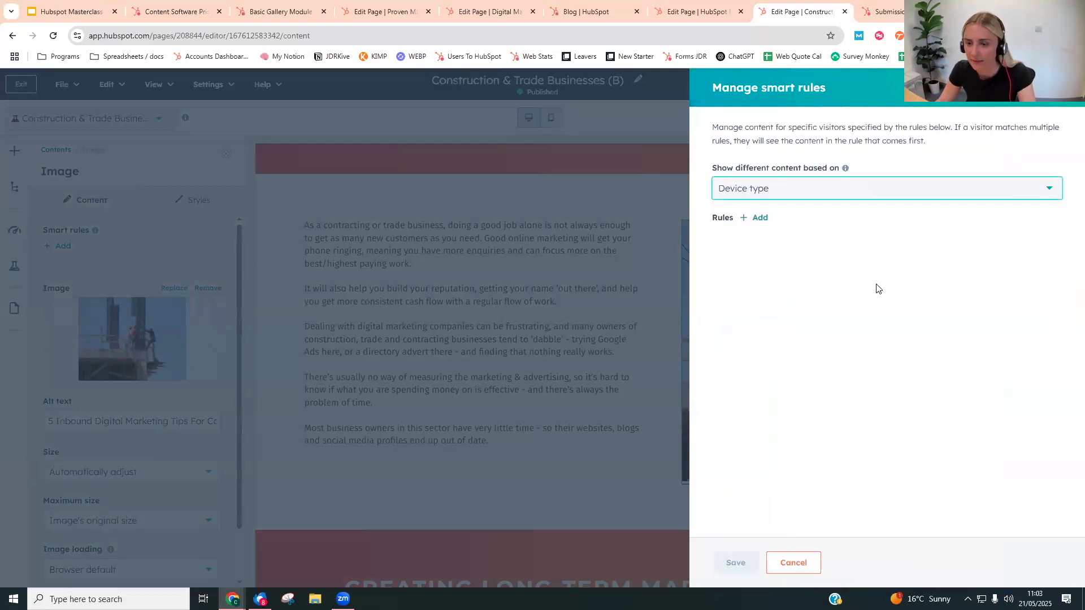
left_click(760, 218)
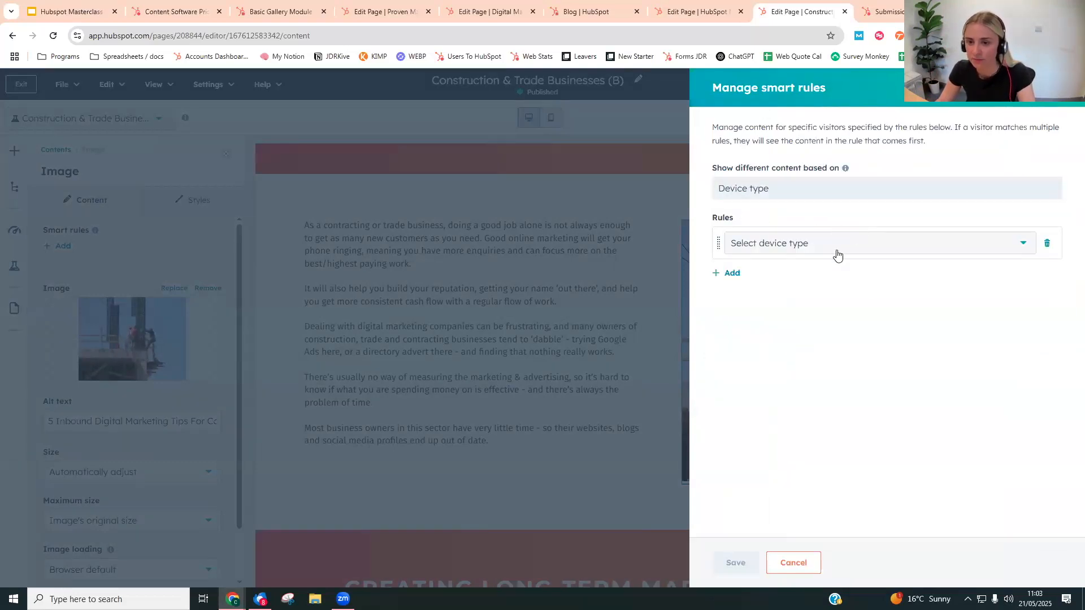
left_click(838, 256)
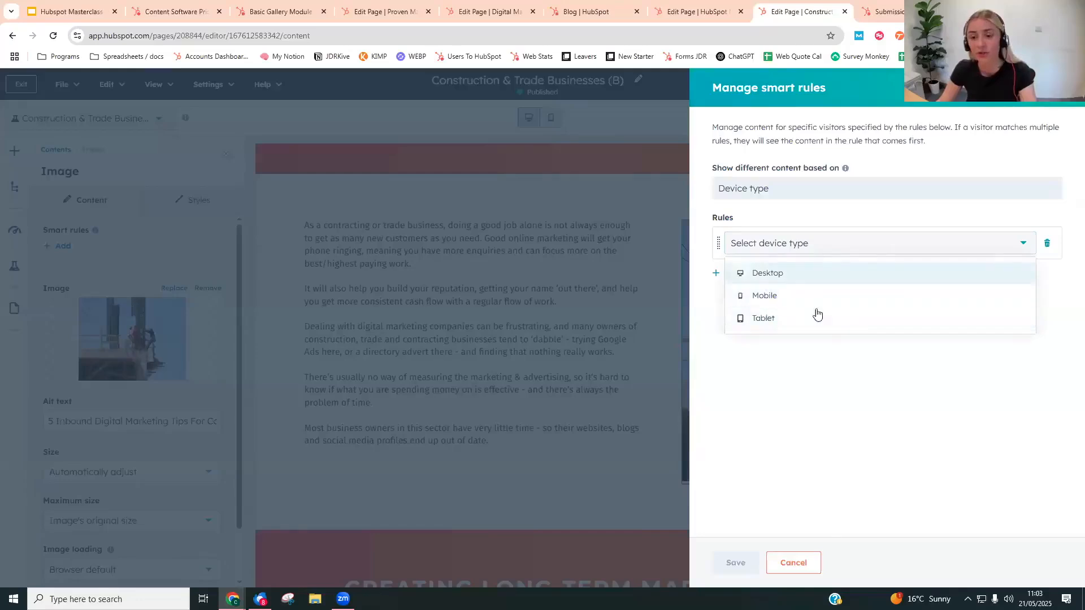
left_click(790, 298)
left_click(745, 564)
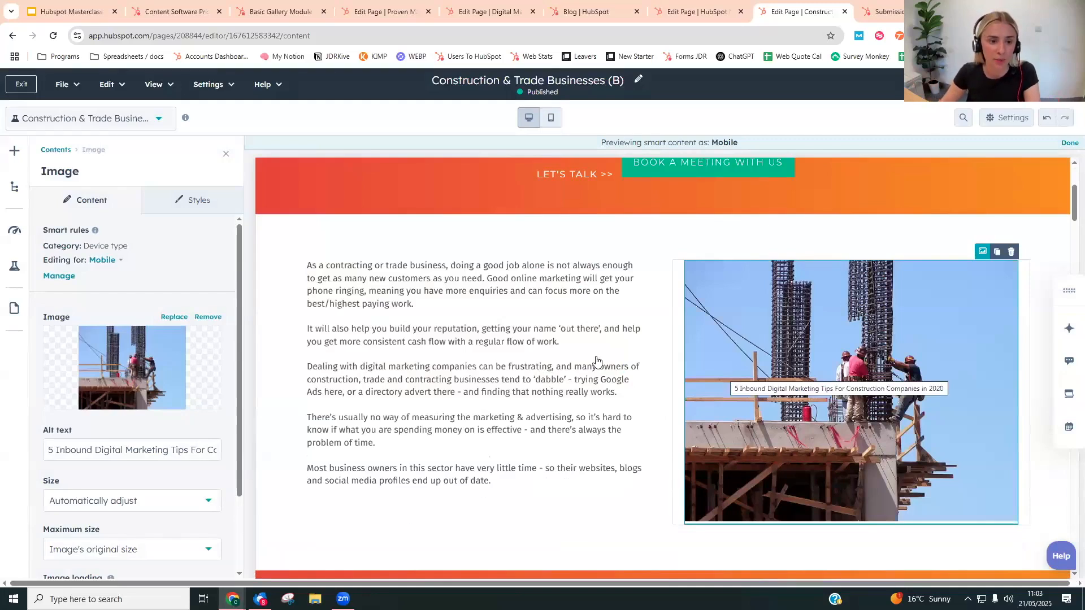
- Replace the Mobile image with the recent photo of a woman wearing headphones at a desk, and switch back to the Default version
mouse_move(141, 371)
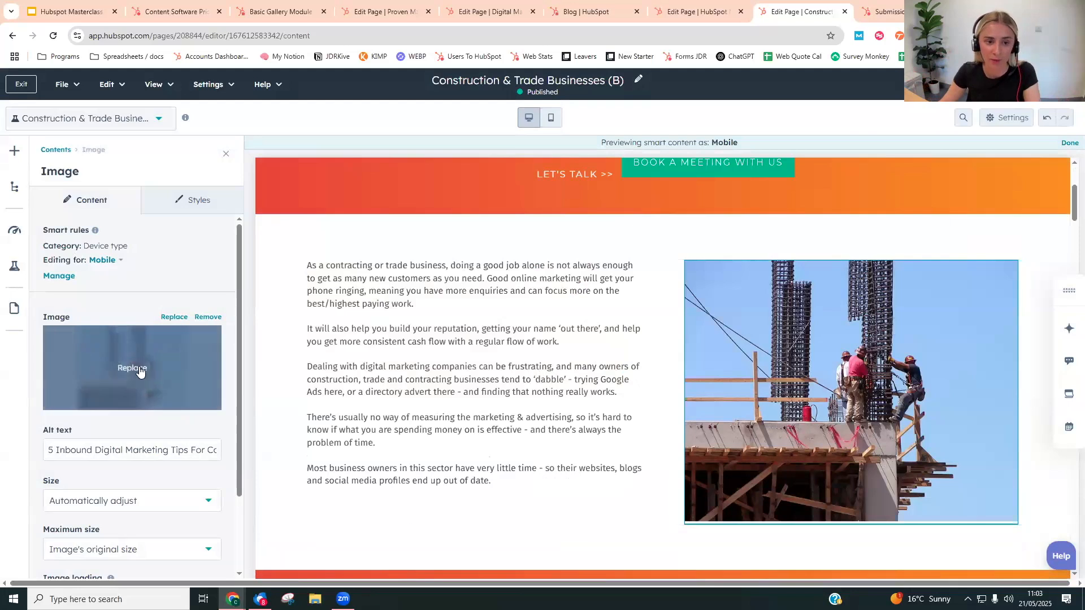
left_click(217, 368)
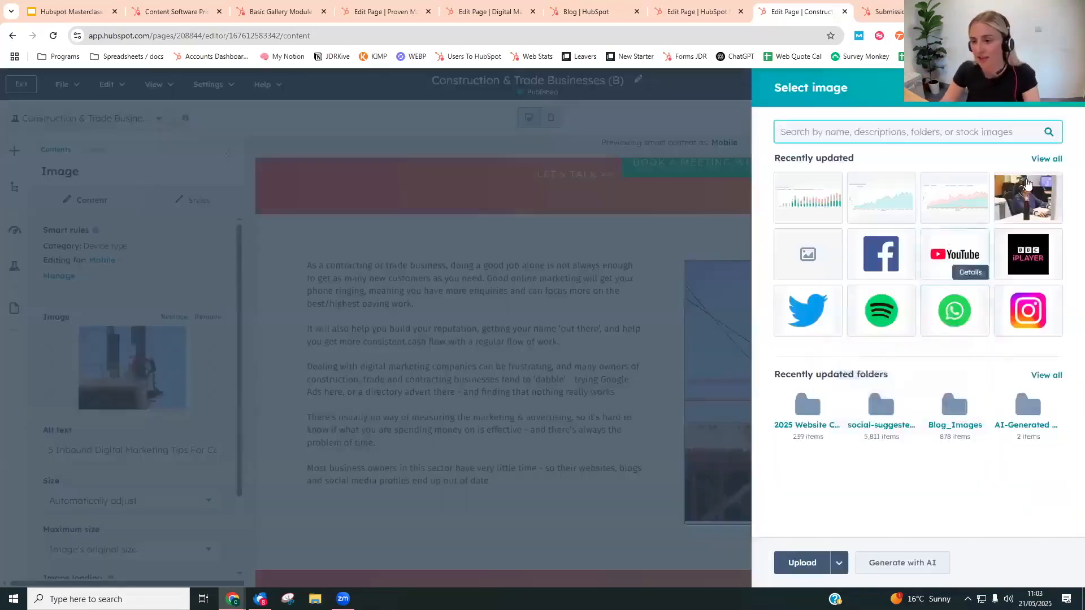
left_click(1028, 195)
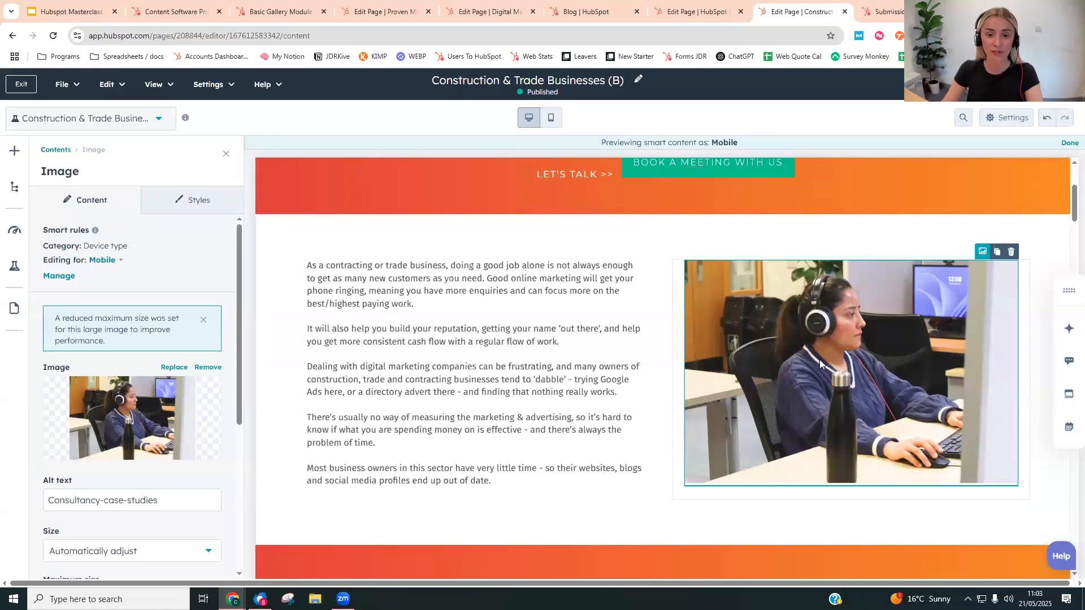
left_click(121, 260)
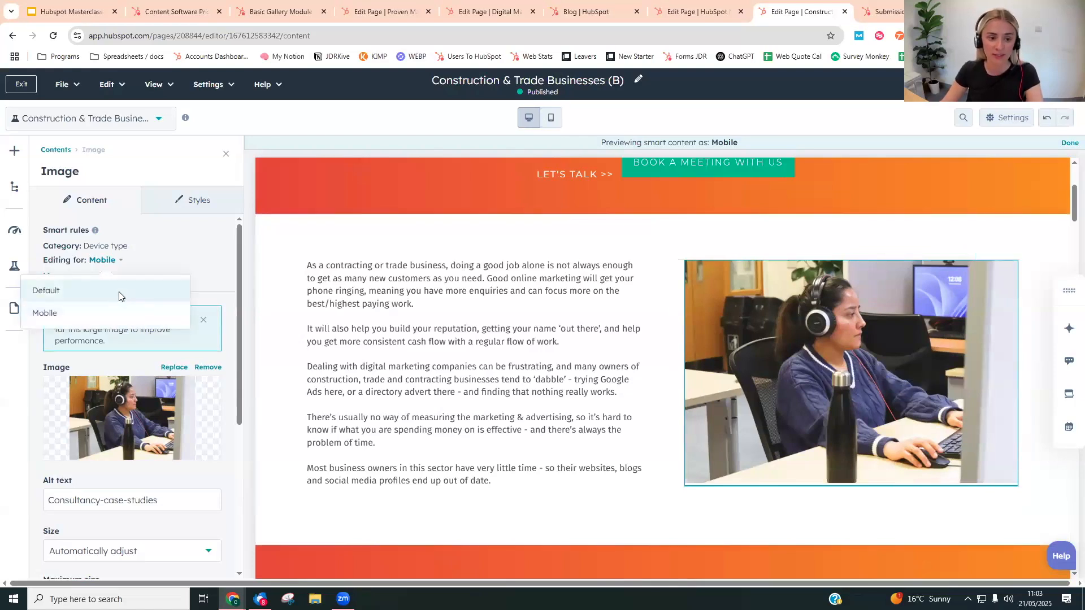
left_click(119, 294)
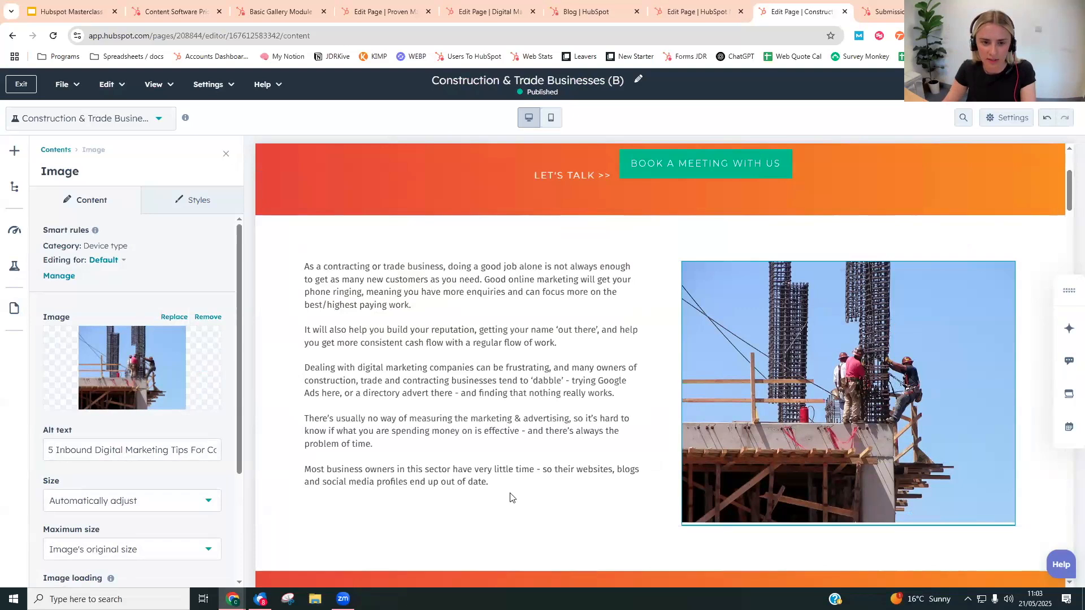
- Open the smart rules for the text block beside the image, review the categories, and leave without adding a rule
left_click_drag(512, 497, 154, 247)
left_click(61, 246)
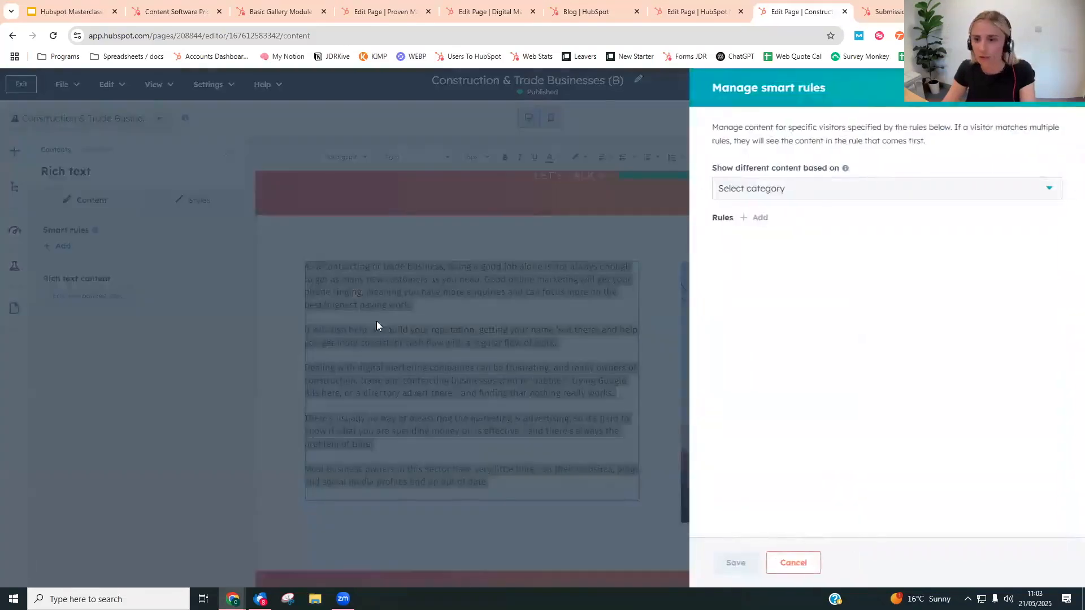
left_click(783, 194)
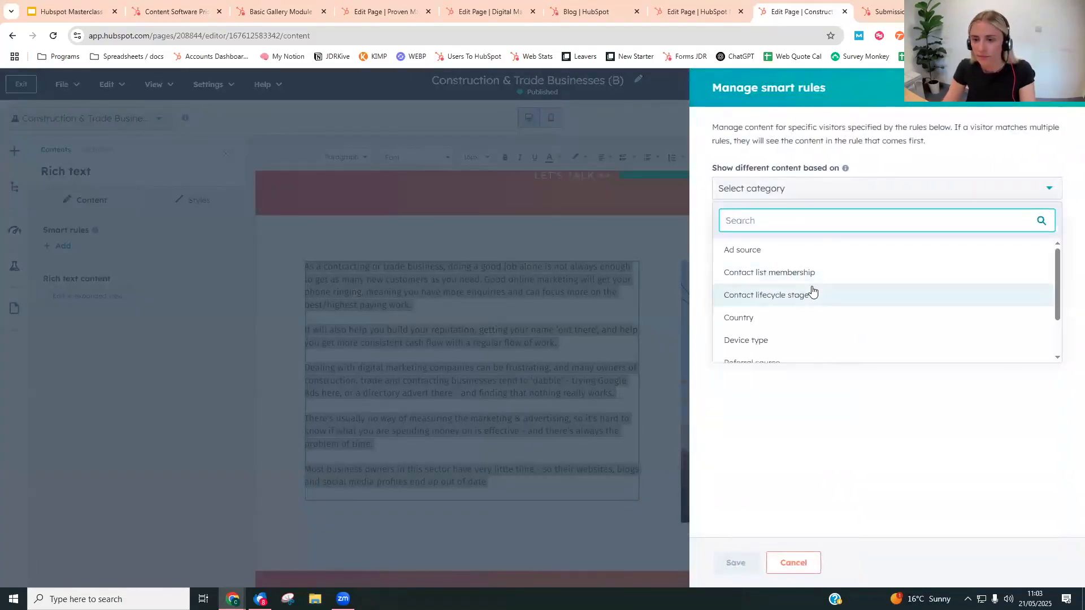
scroll(812, 291, "down", 1)
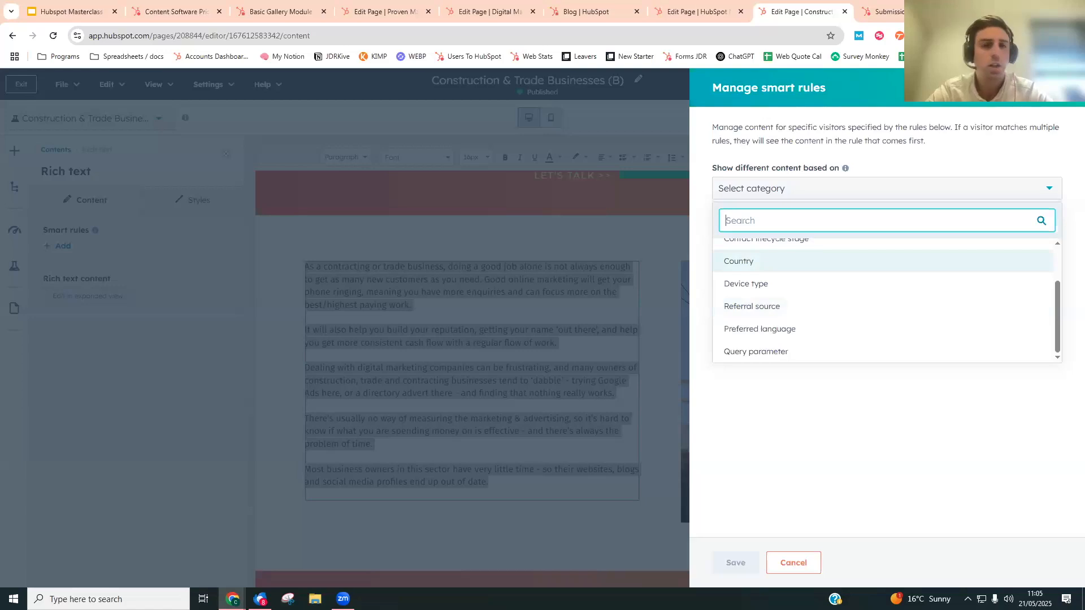
left_click(607, 285)
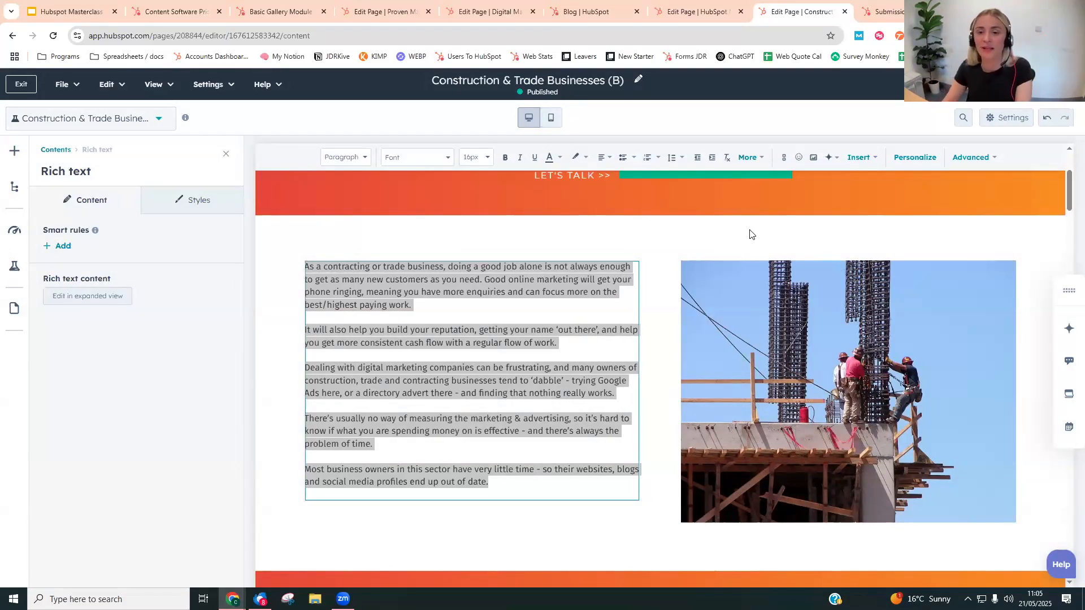
- Switch to the Google Slides presentation, show the Forms slide, and return to HubSpot at the masterclass webinar form's performance page
left_click(122, 3)
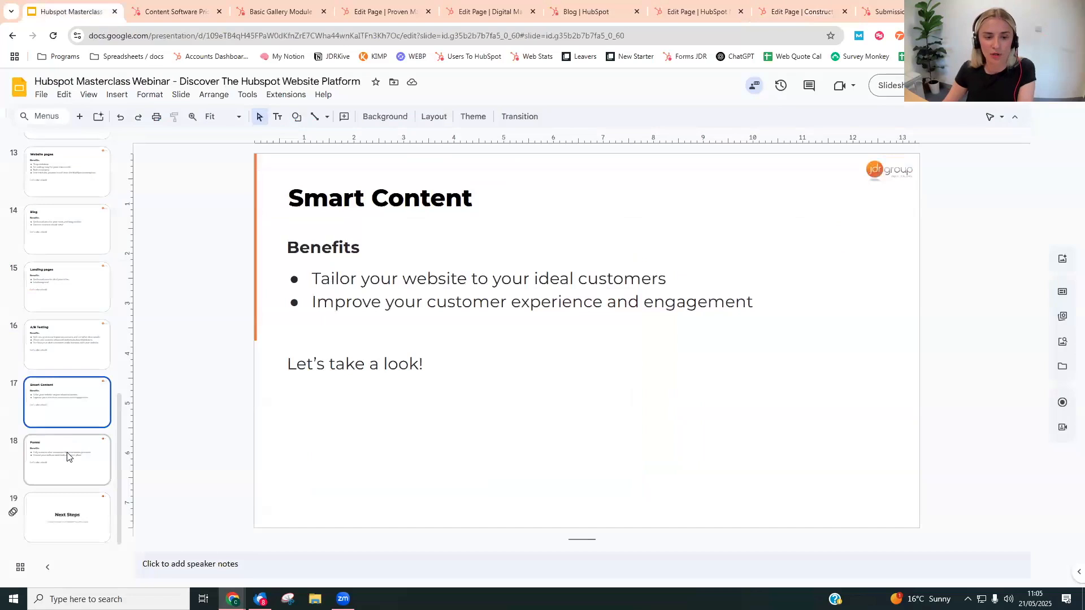
left_click(67, 456)
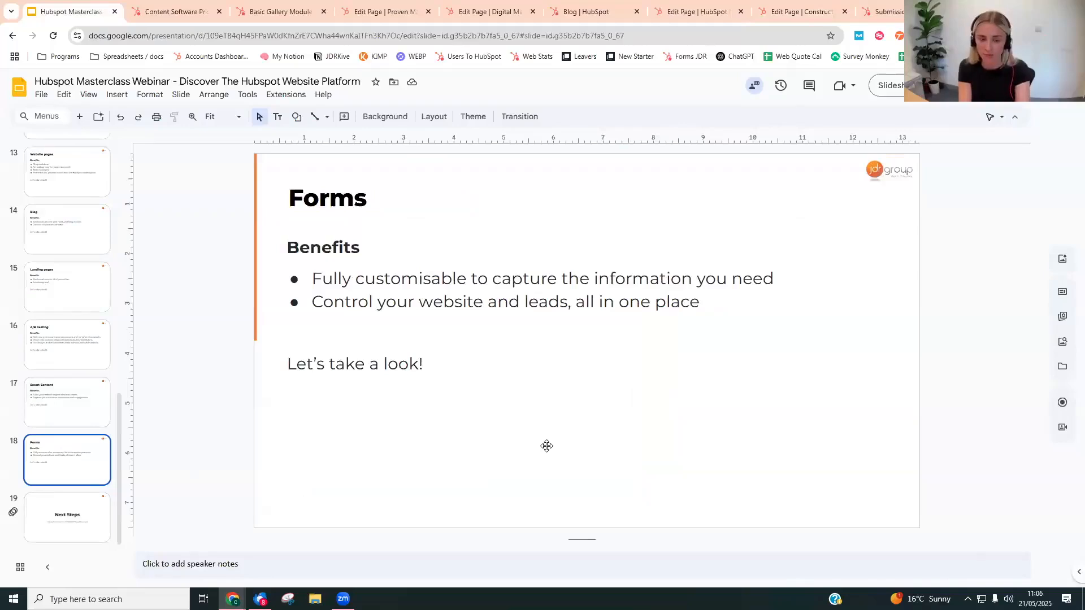
left_click(865, 8)
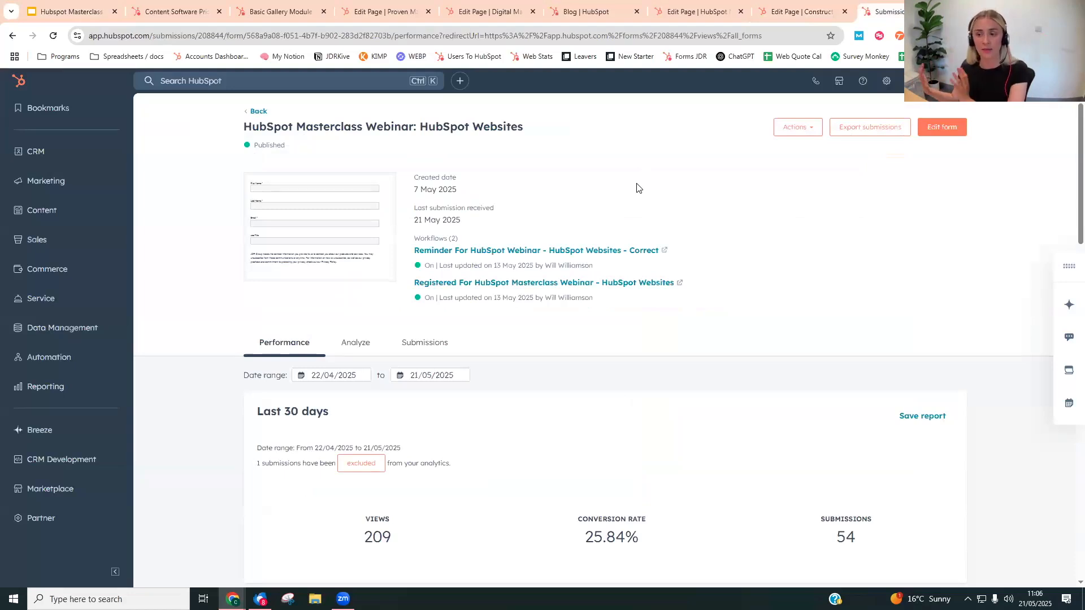
- On the Digital Marketing Services (v4) page, find the embedded sign-up form and open its module settings
left_click(490, 10)
scroll(189, 292, "down", 5)
scroll(189, 292, "down", 20)
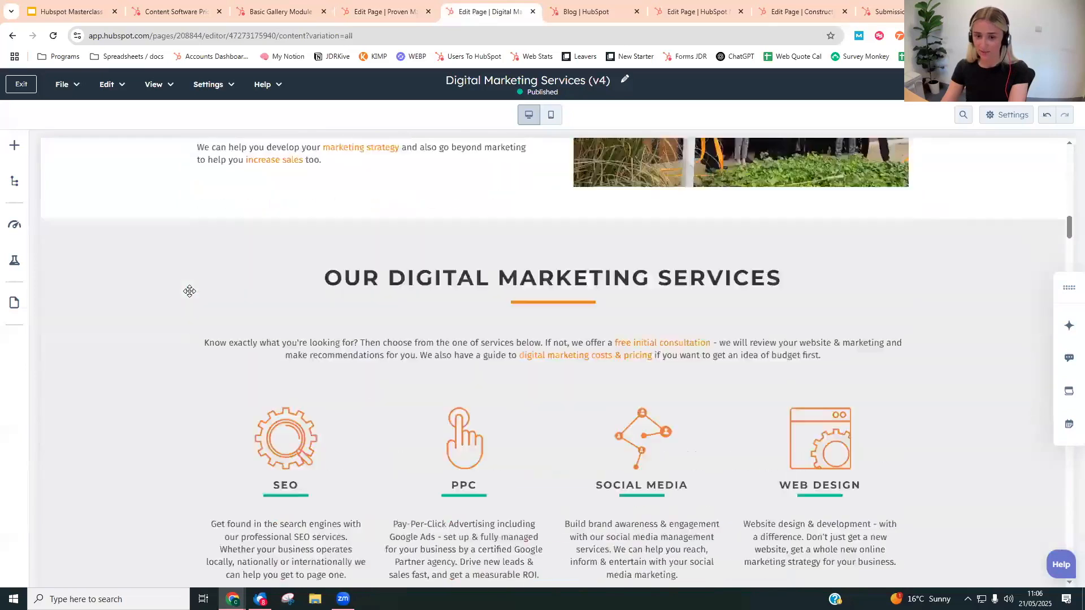
scroll(215, 300, "down", 7)
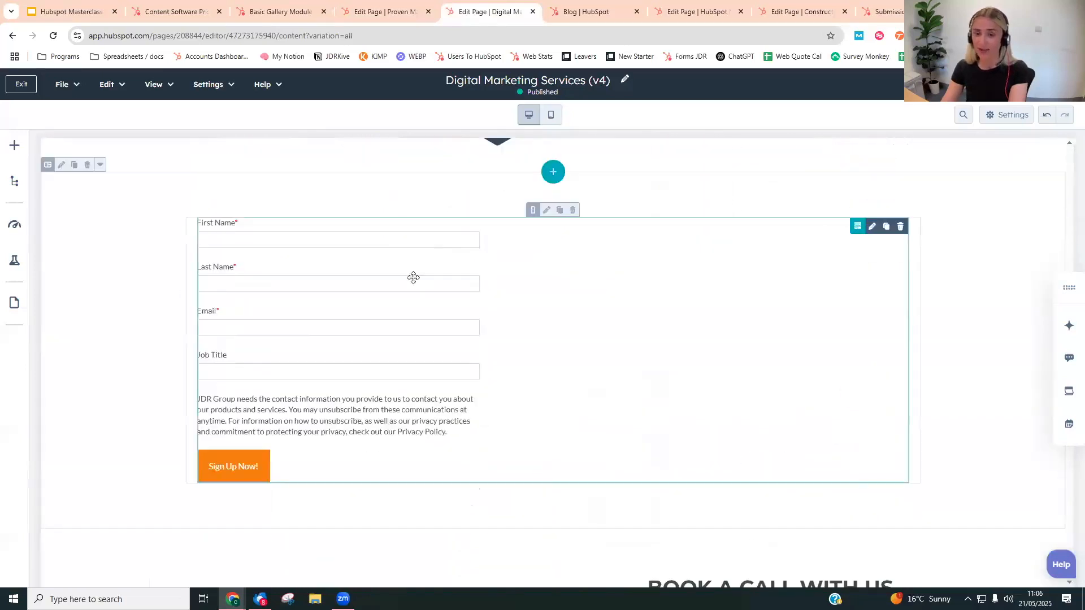
left_click(390, 283)
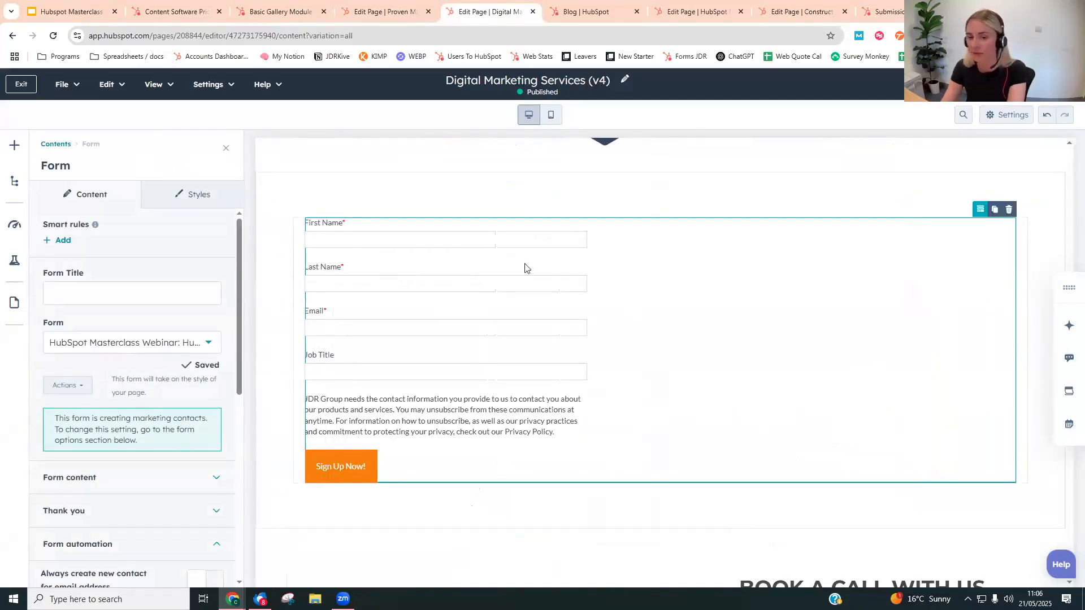
- Open the HubSpot Masterclass Webinar form for editing and add the existing City property below Job Title
left_click(882, 12)
left_click(949, 125)
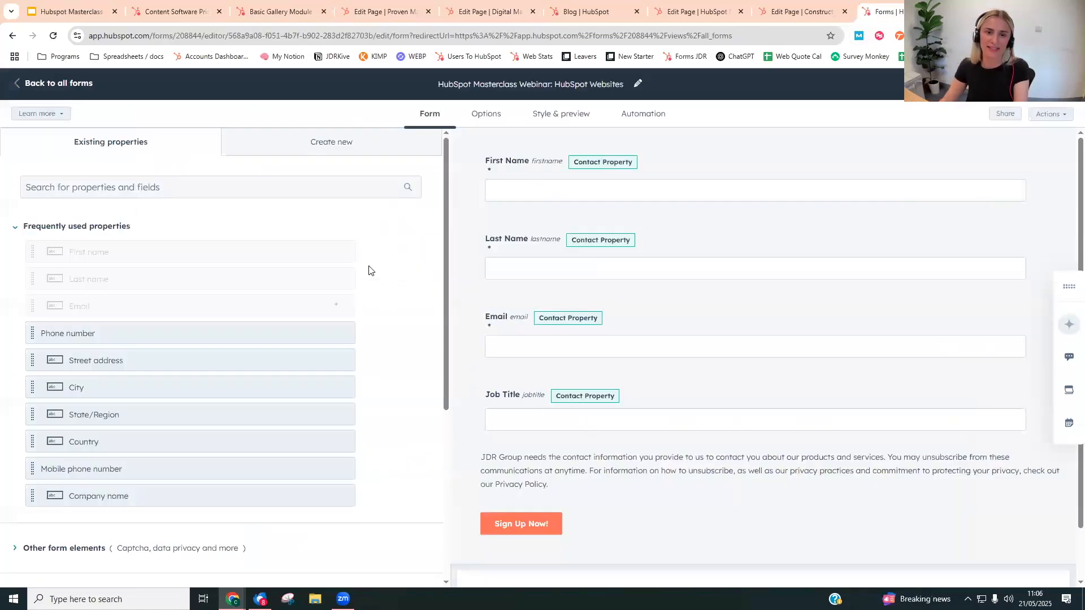
scroll(138, 362, "down", 2)
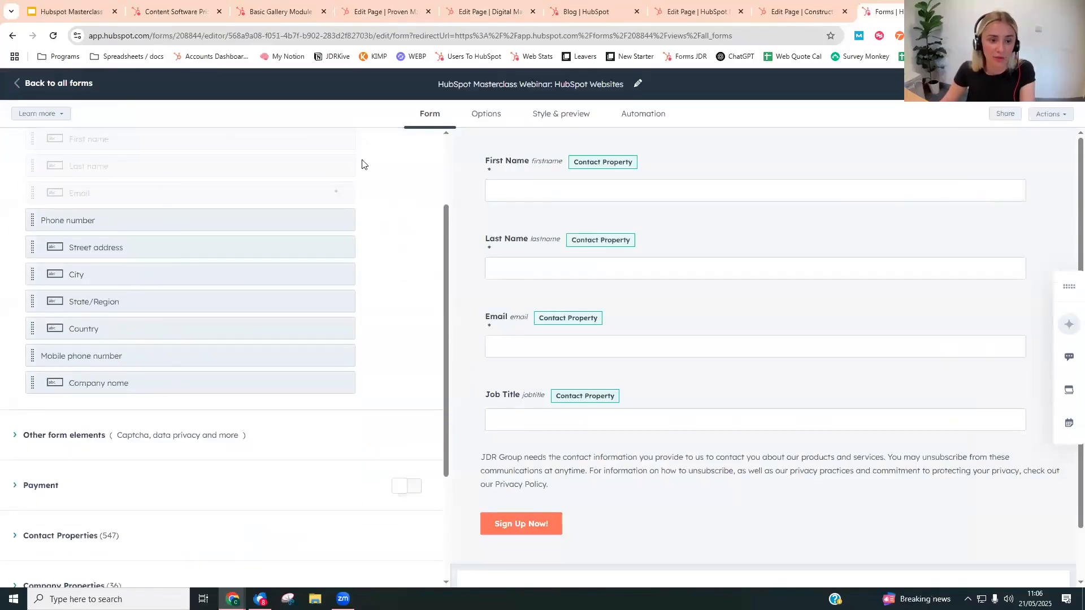
left_click_drag(122, 274, 678, 481)
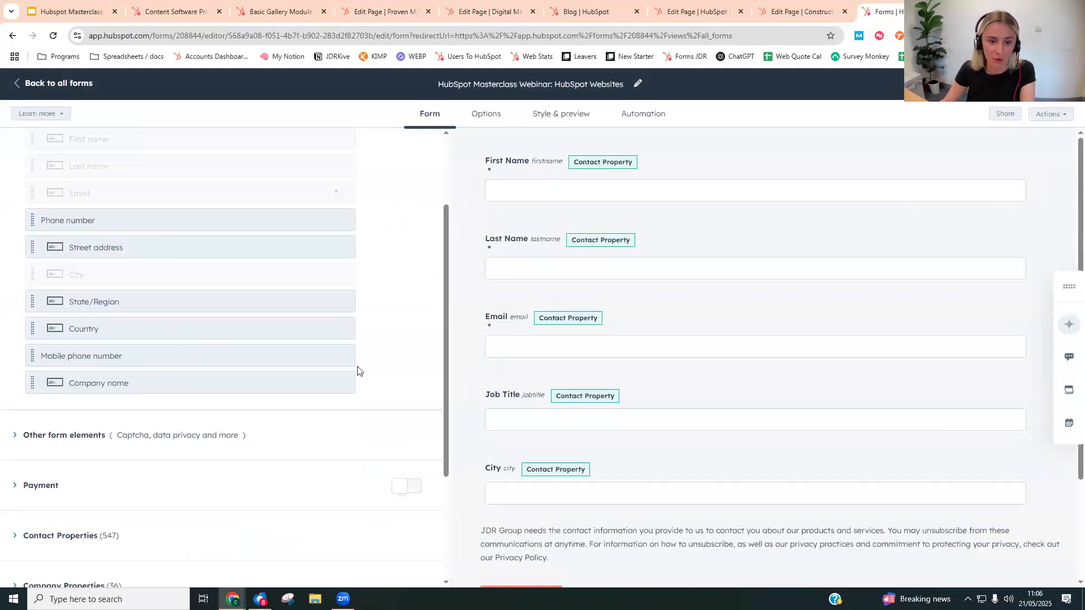
- Add a new Date field below City and create its contact property with the label "What is your birthday?"
scroll(337, 145, "up", 2)
left_click(338, 144)
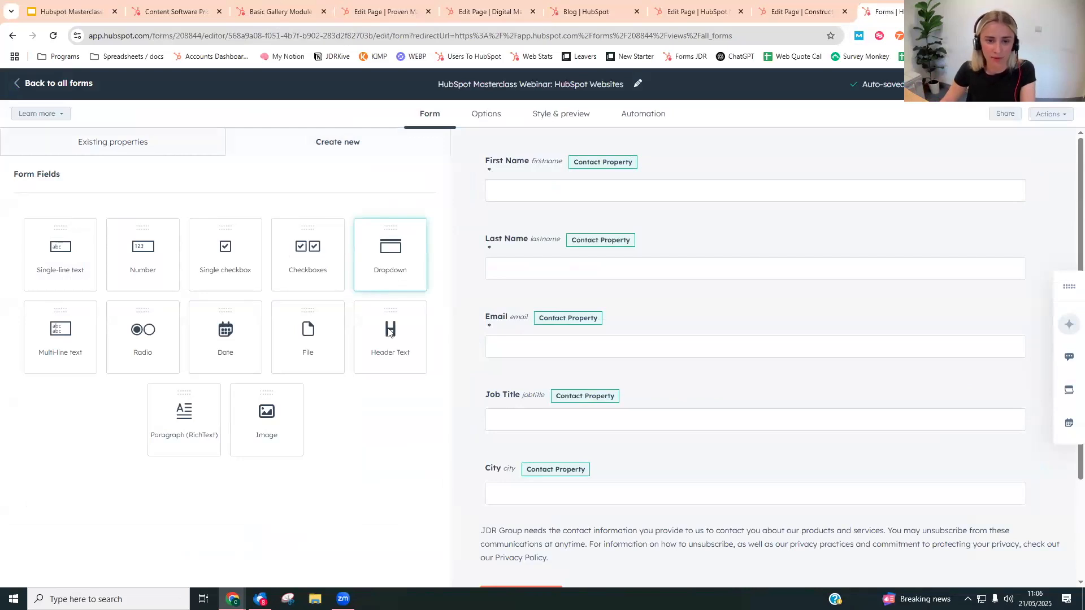
left_click_drag(221, 339, 616, 507)
left_click(807, 225)
type("W")
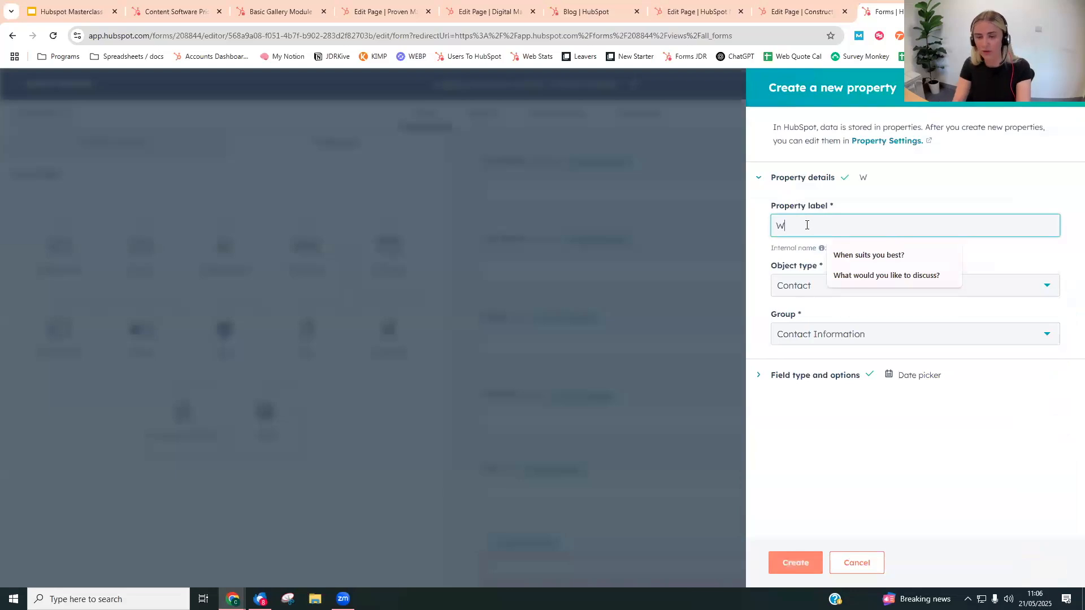
type("hat is your birthday?")
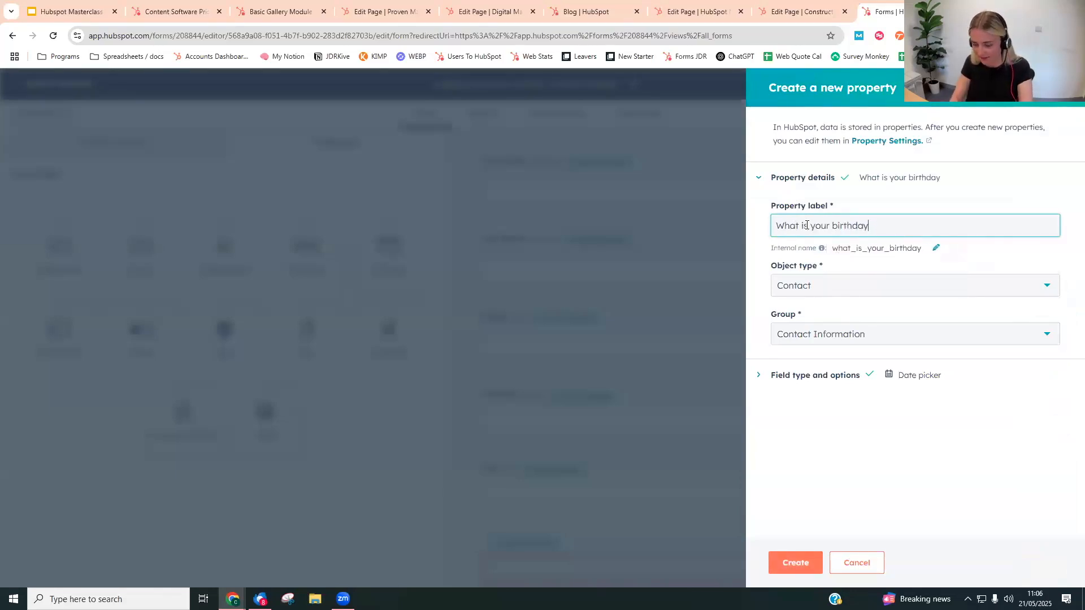
left_click(796, 563)
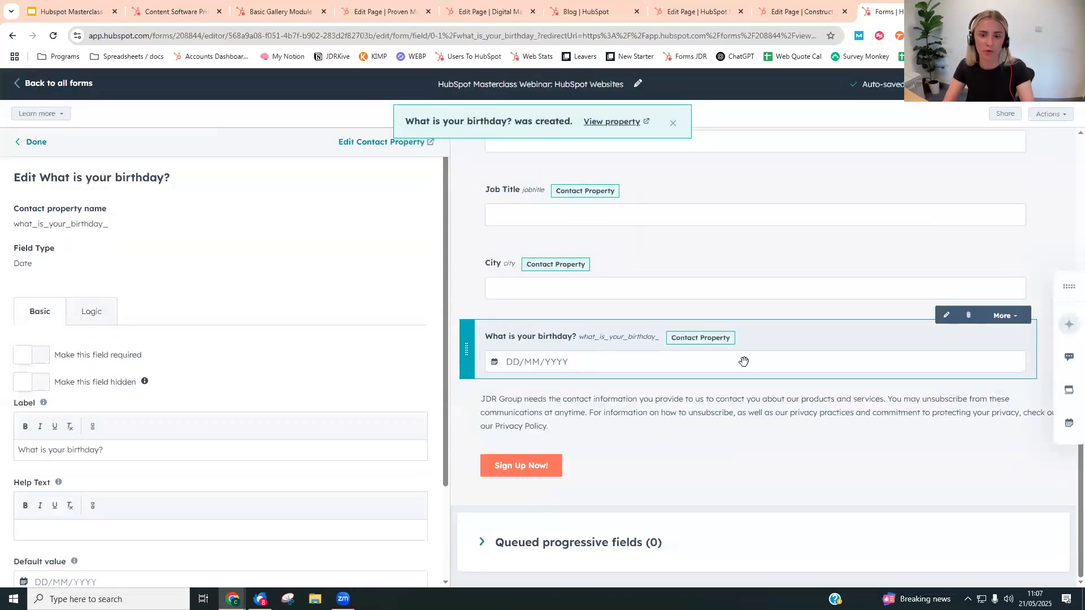
- Place the Last Name field beside First Name in the same row of the form
scroll(744, 362, "up", 4)
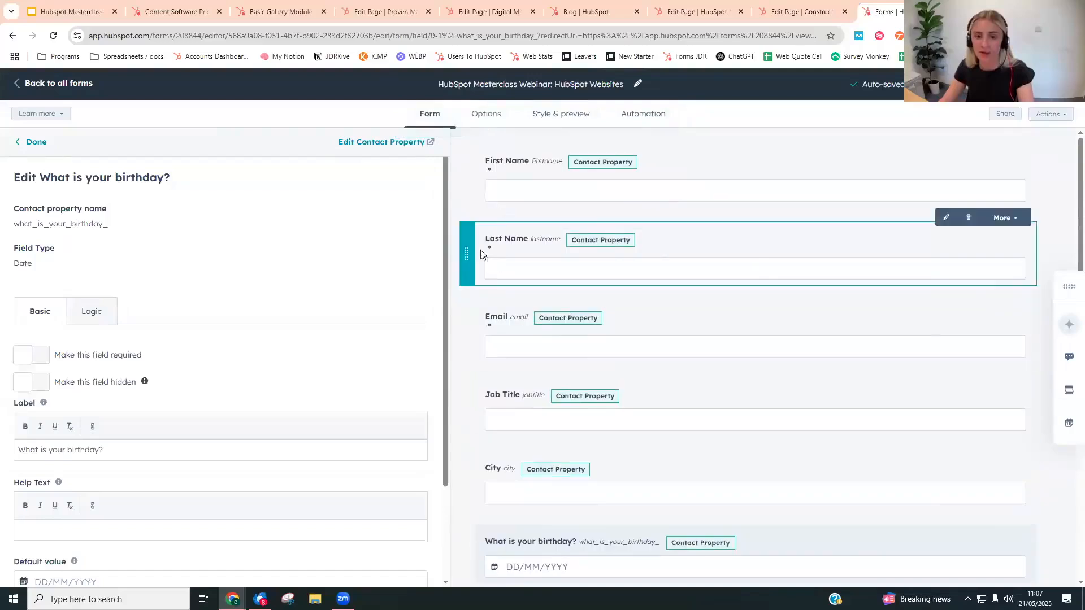
left_click_drag(469, 252, 760, 165)
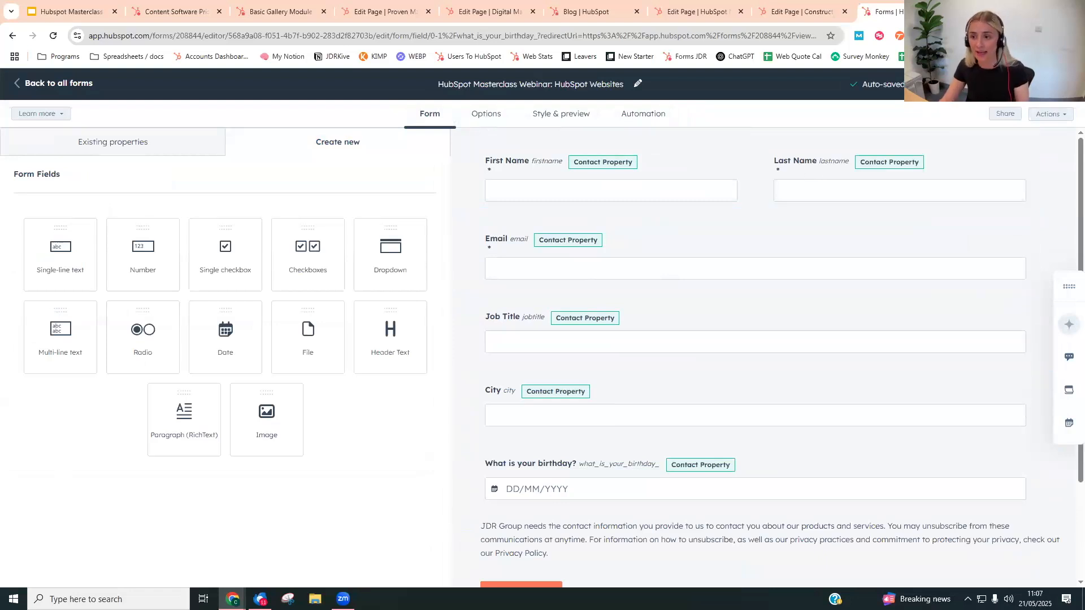
- Return to the Digital Marketing Services (v4) page editor and close the form module's settings
left_click(509, 12)
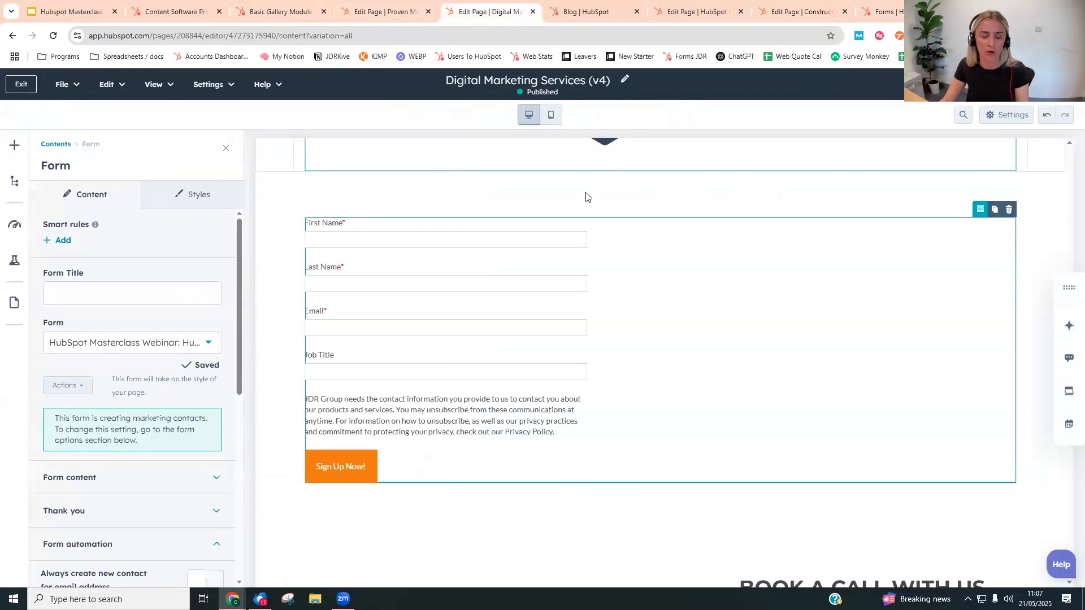
left_click(809, 164)
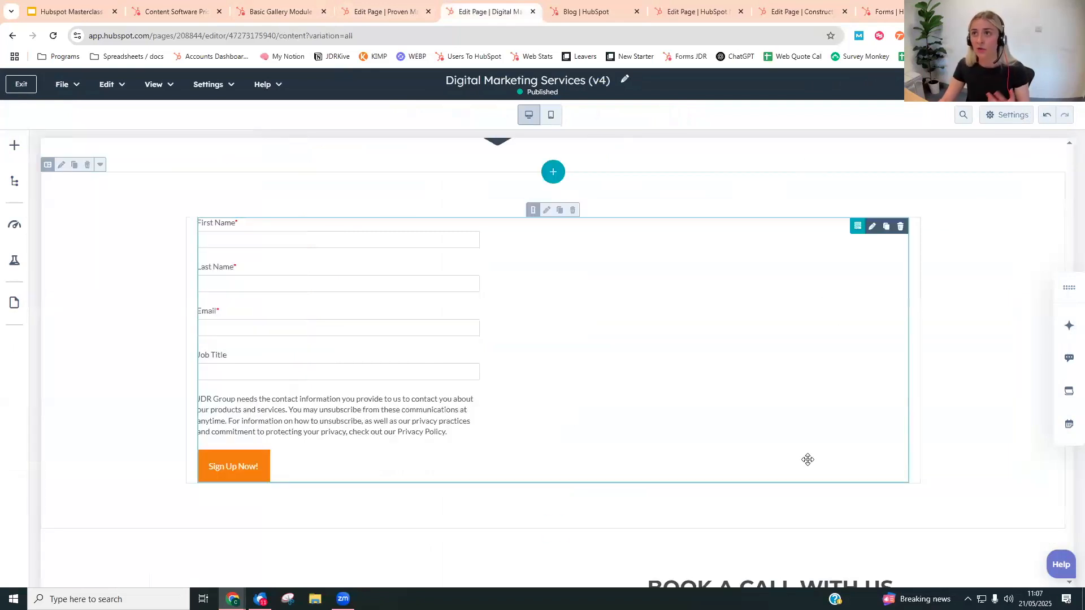